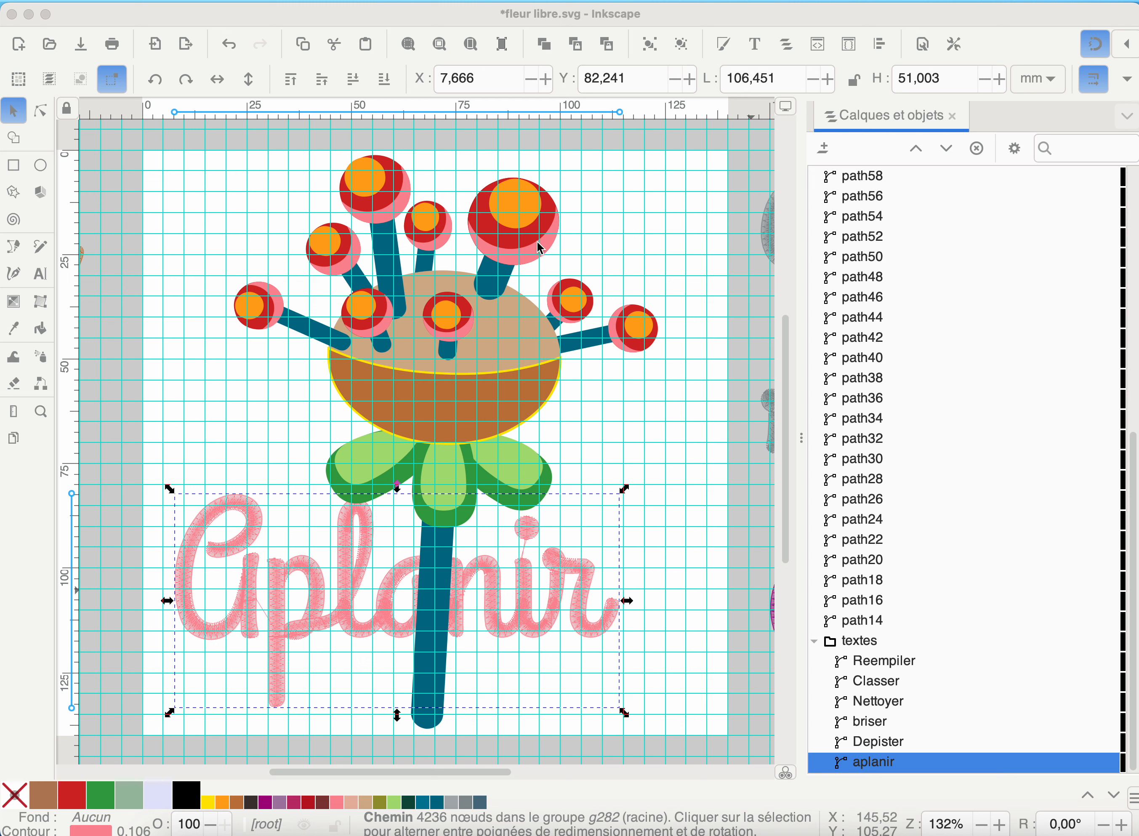
Step: Move the beige dome group off the flower to expose the shapes beneath it, and undo the move
click(500, 350)
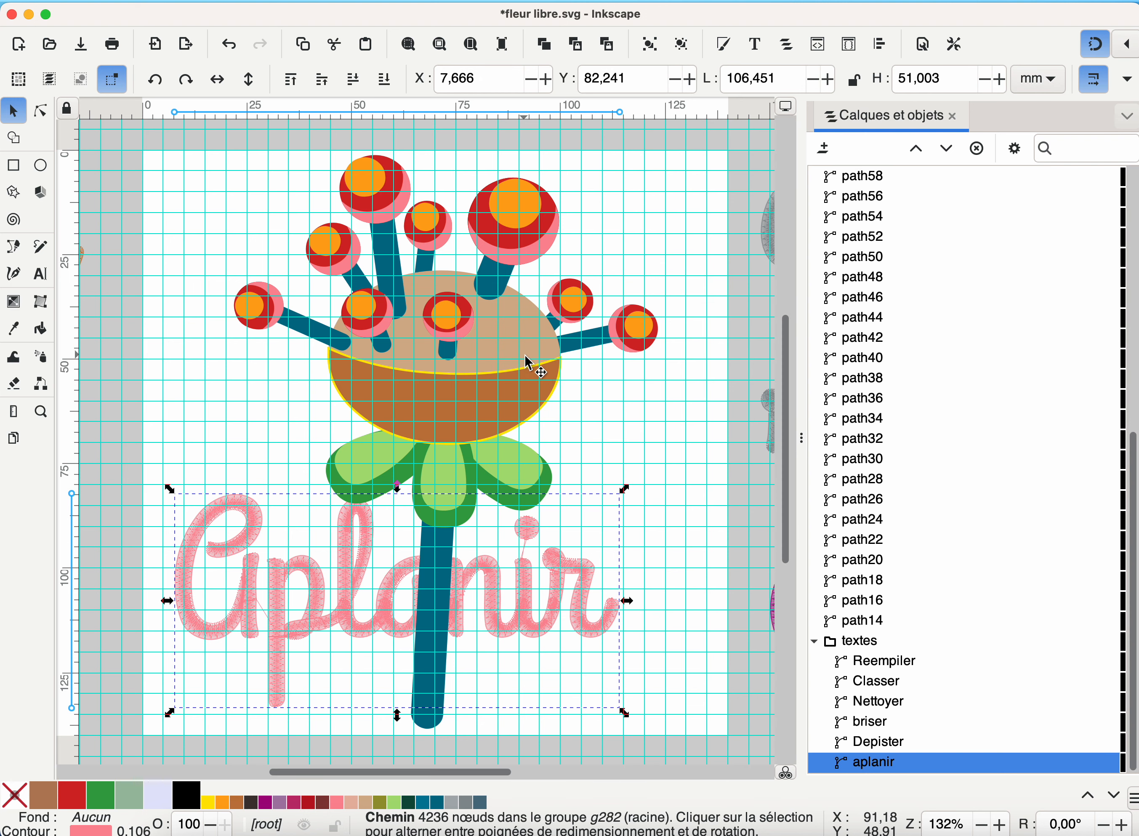
click(531, 366)
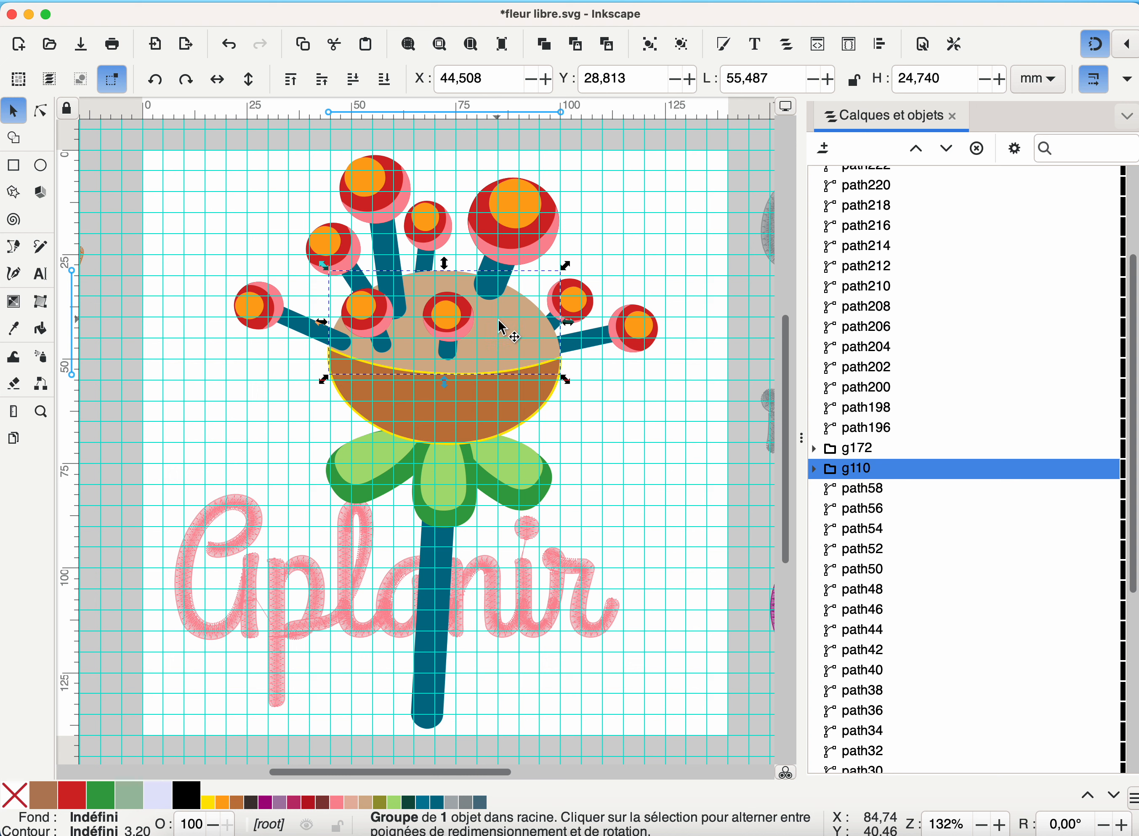
drag(497, 316, 648, 232)
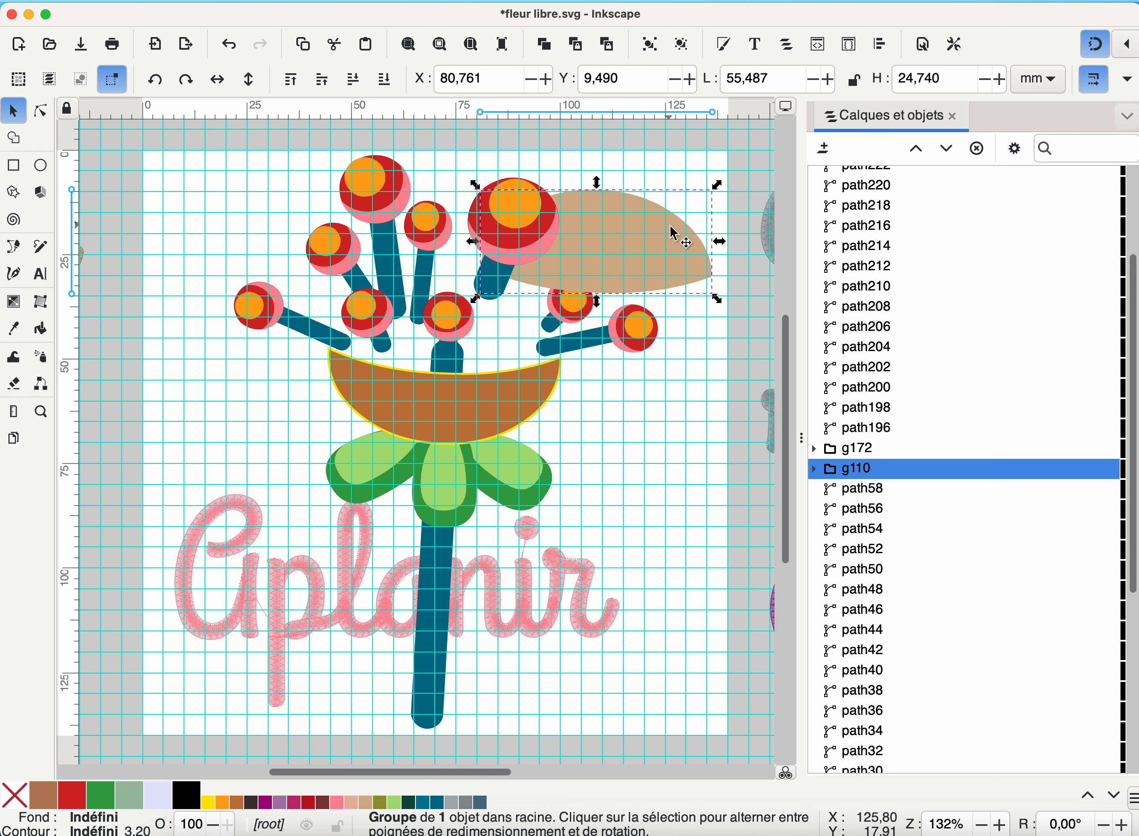
key(ctrl+z)
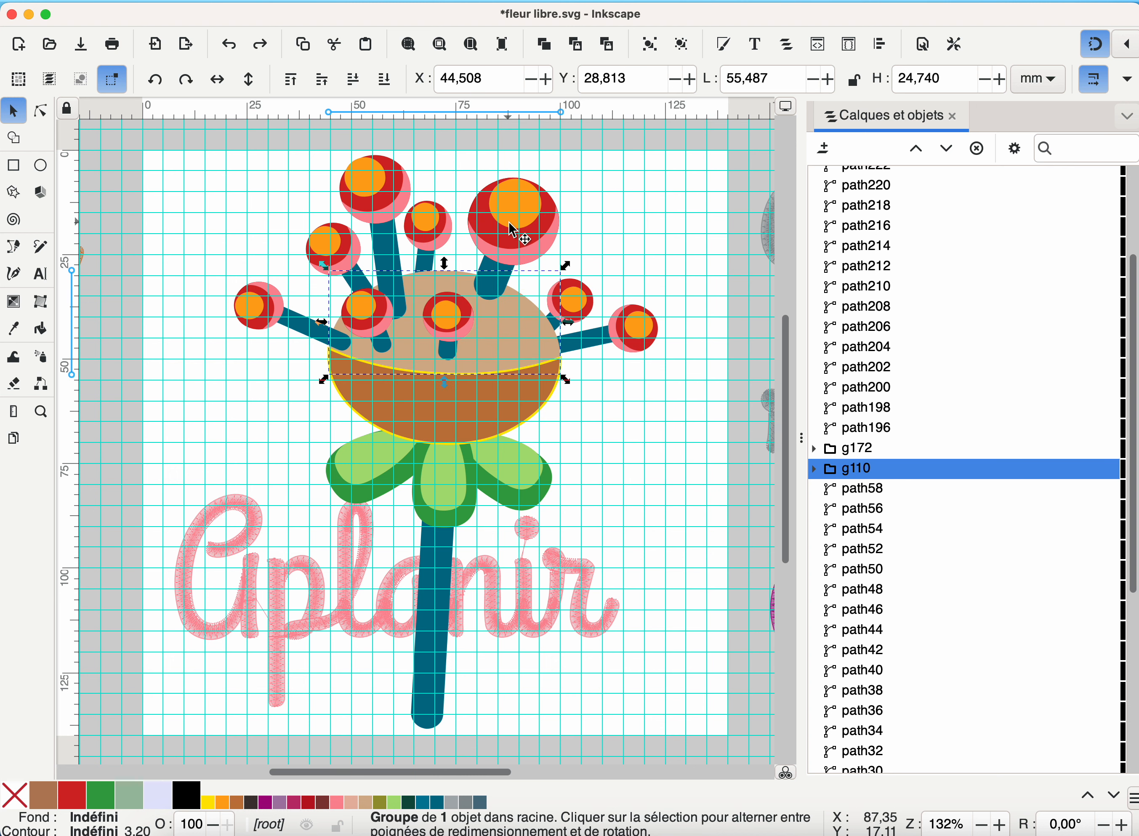
Step: Pull the blue stem out from under the largest red flower head, and undo the move
click(499, 286)
drag(500, 286, 451, 184)
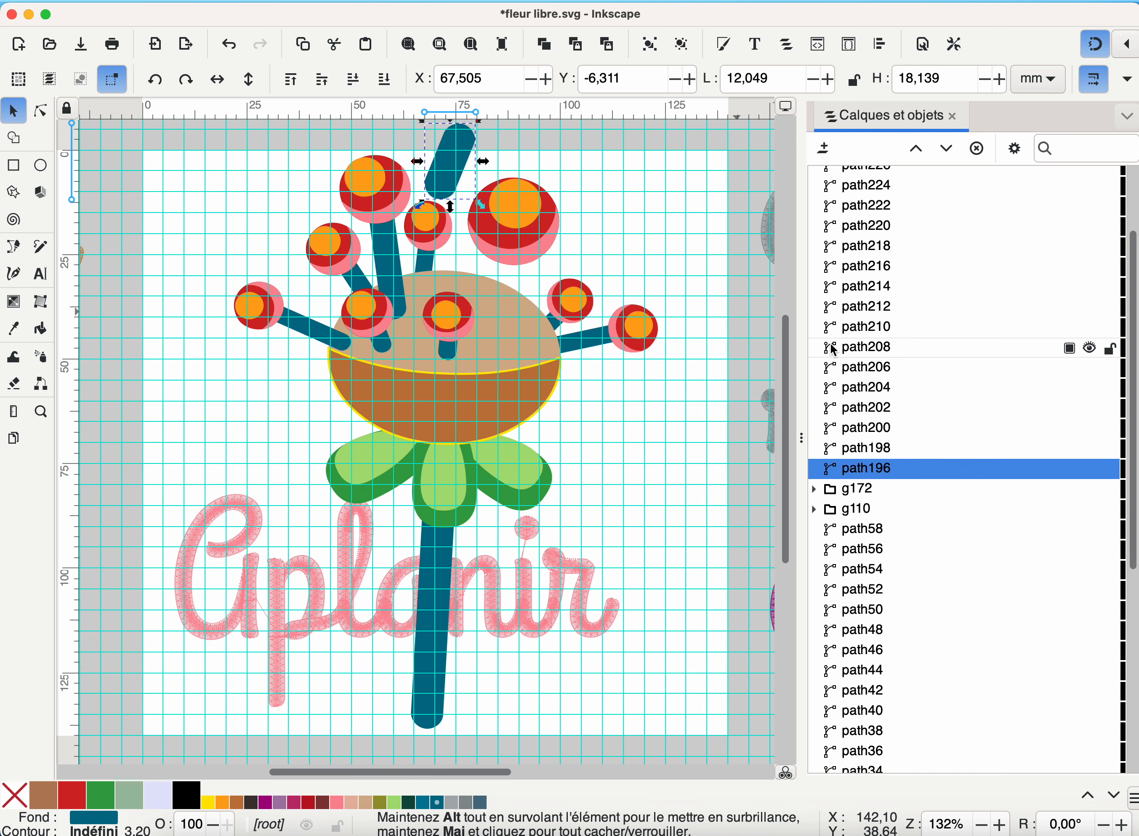
key(alt)
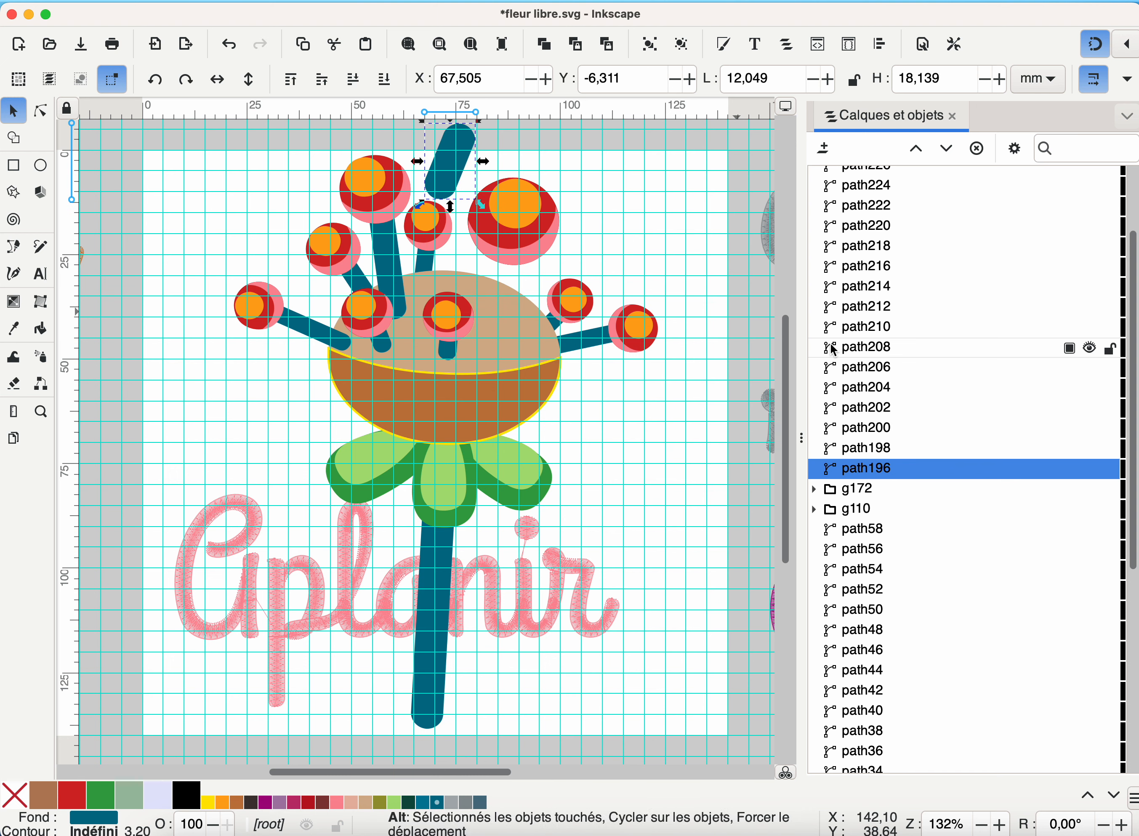
key(ctrl+z)
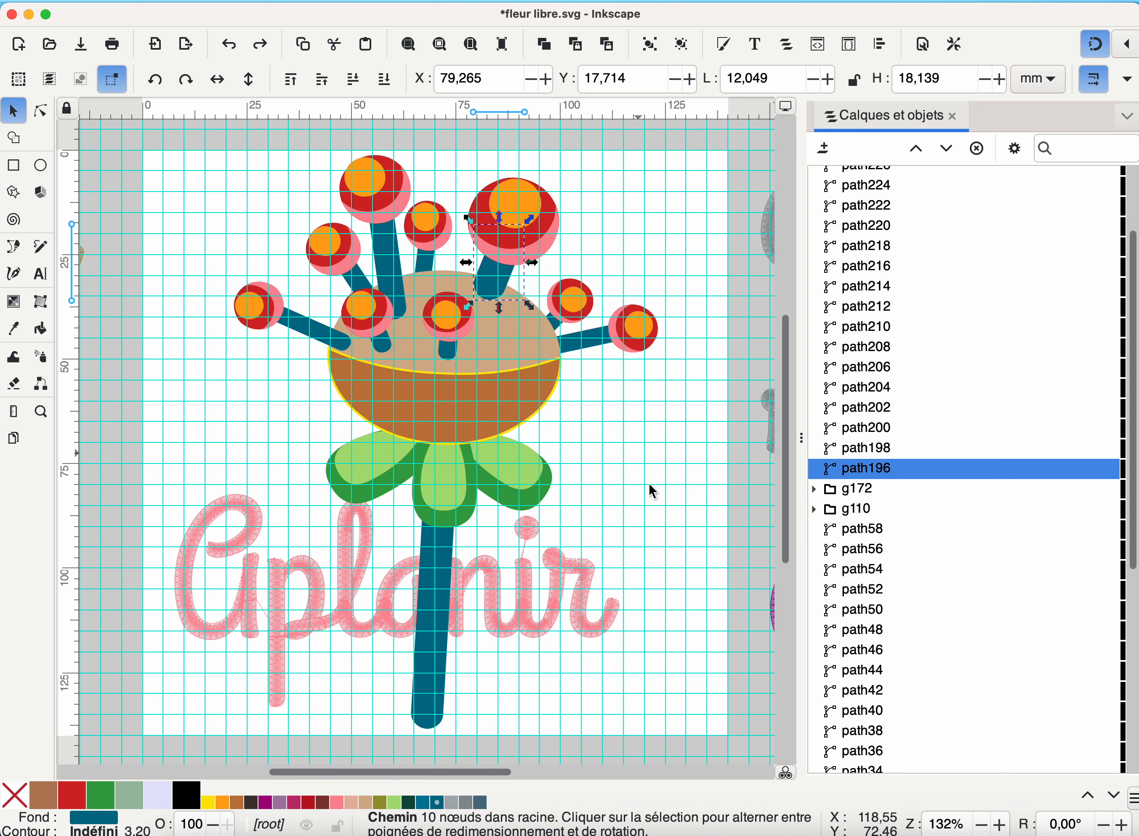
Step: Delete the aplanir lettering path from the textes group
click(359, 601)
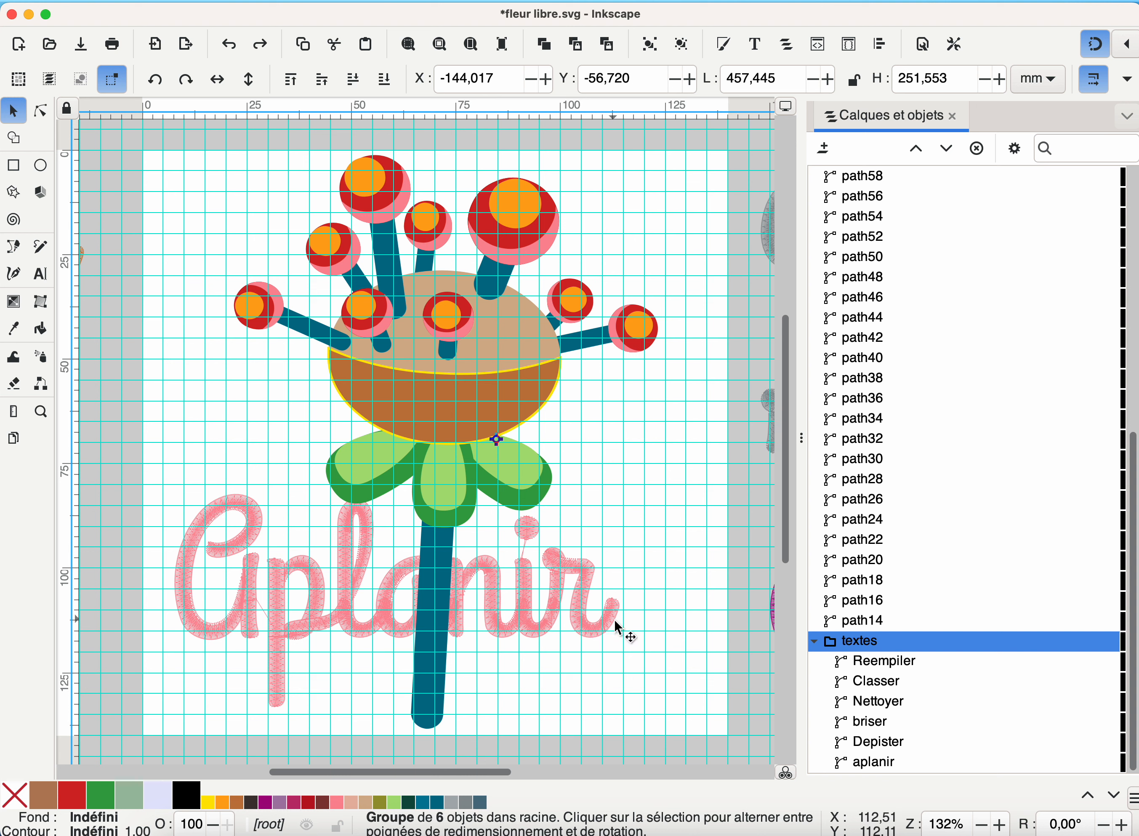
click(880, 763)
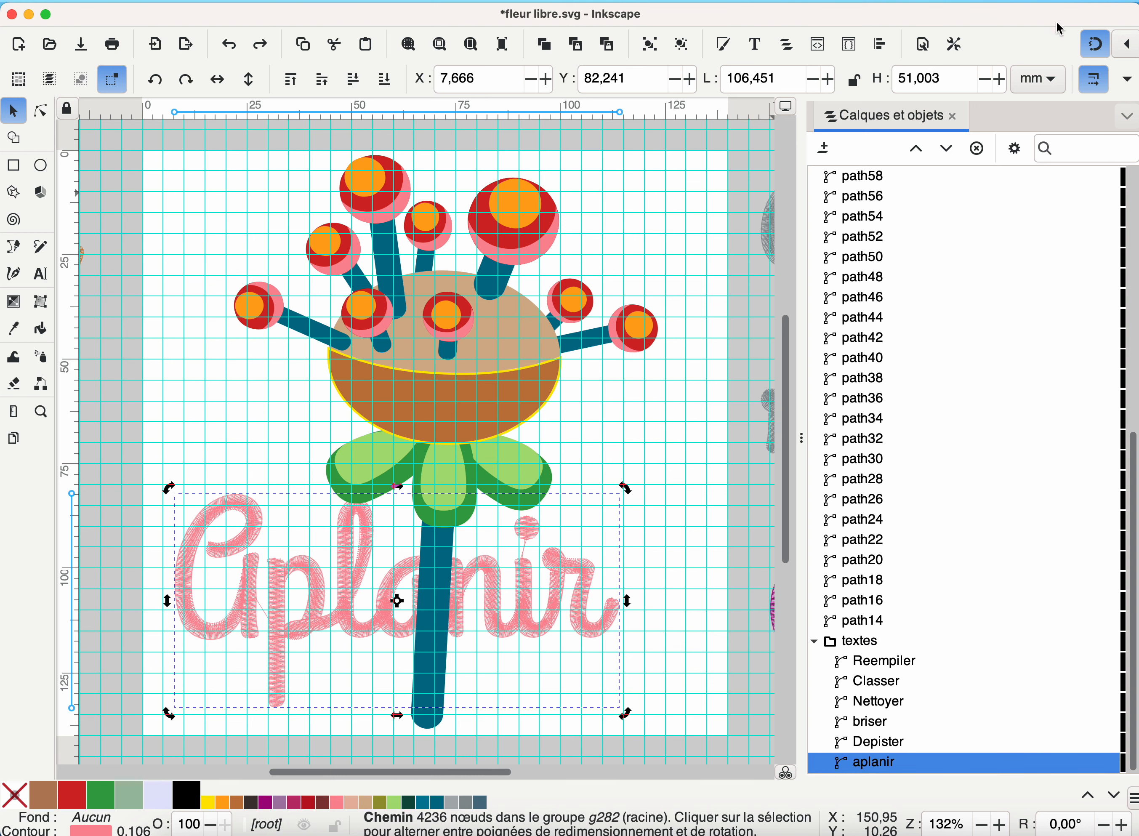
click(978, 149)
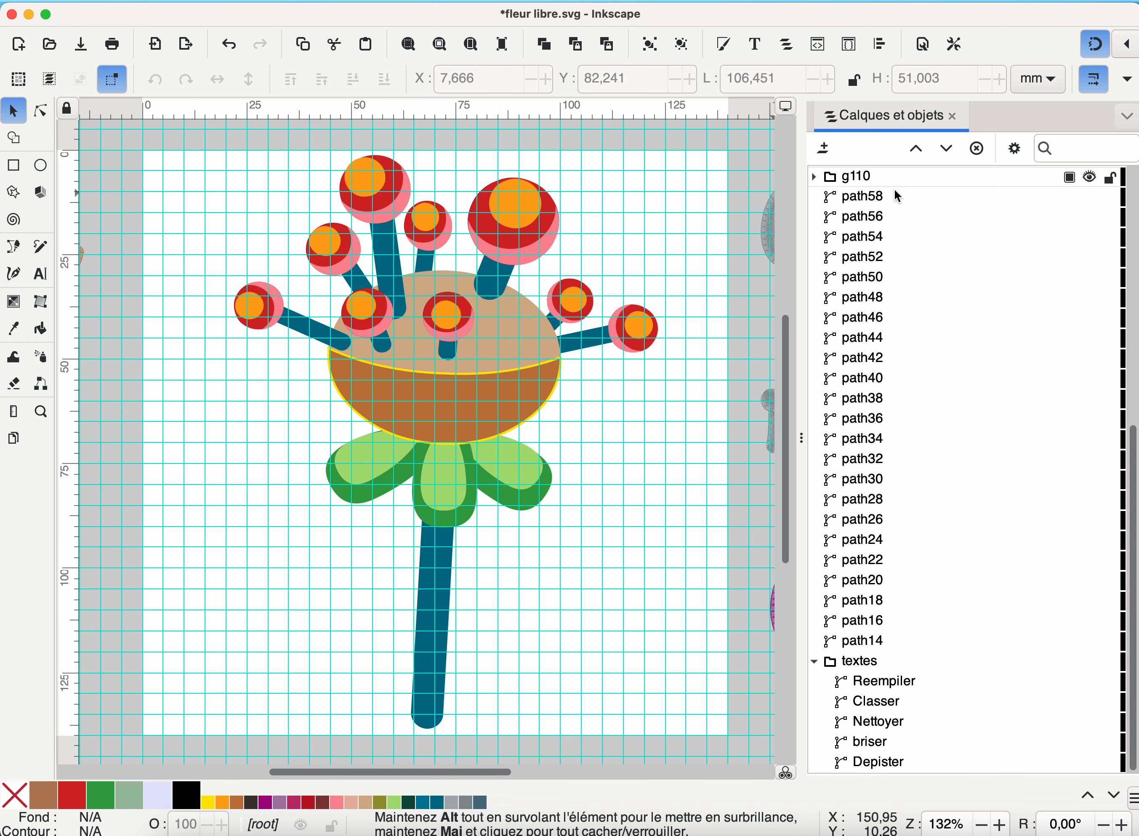
Step: Flatten (Aplatir) all flower objects from path14 up to path236, leaving out the textes group
click(1055, 641)
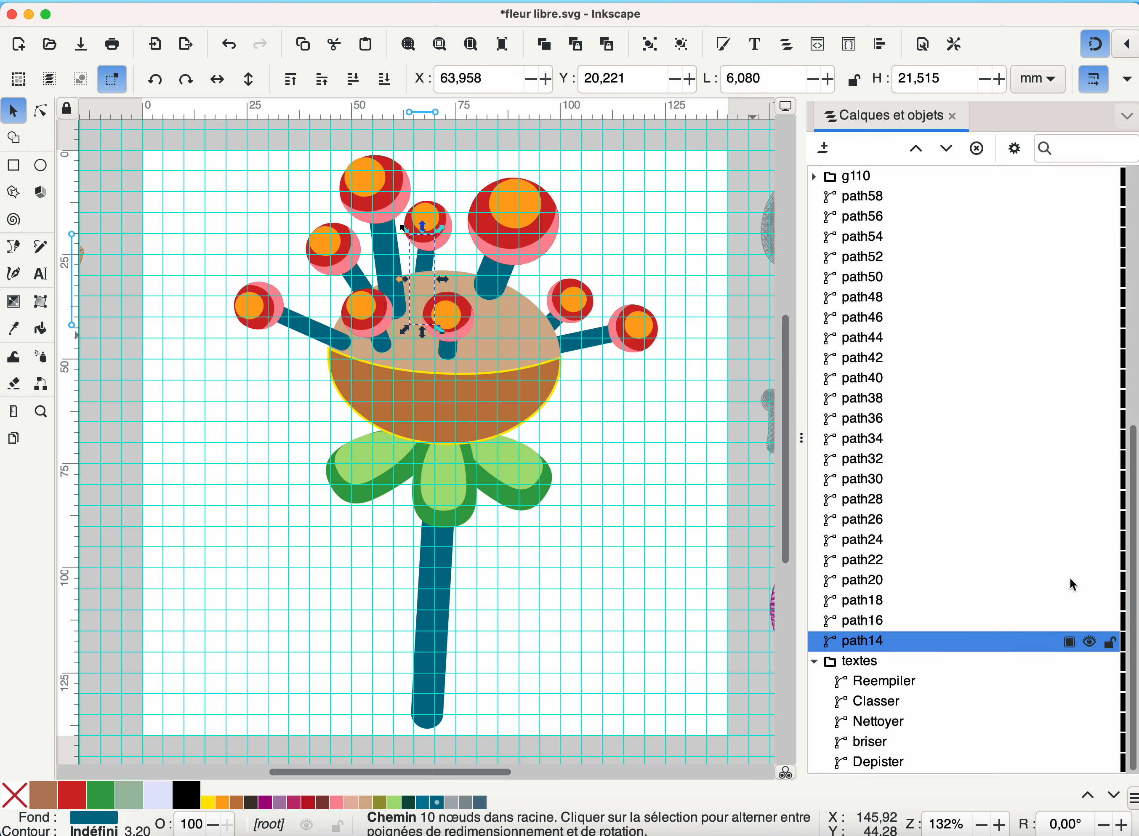
scroll(954, 265, up, 8)
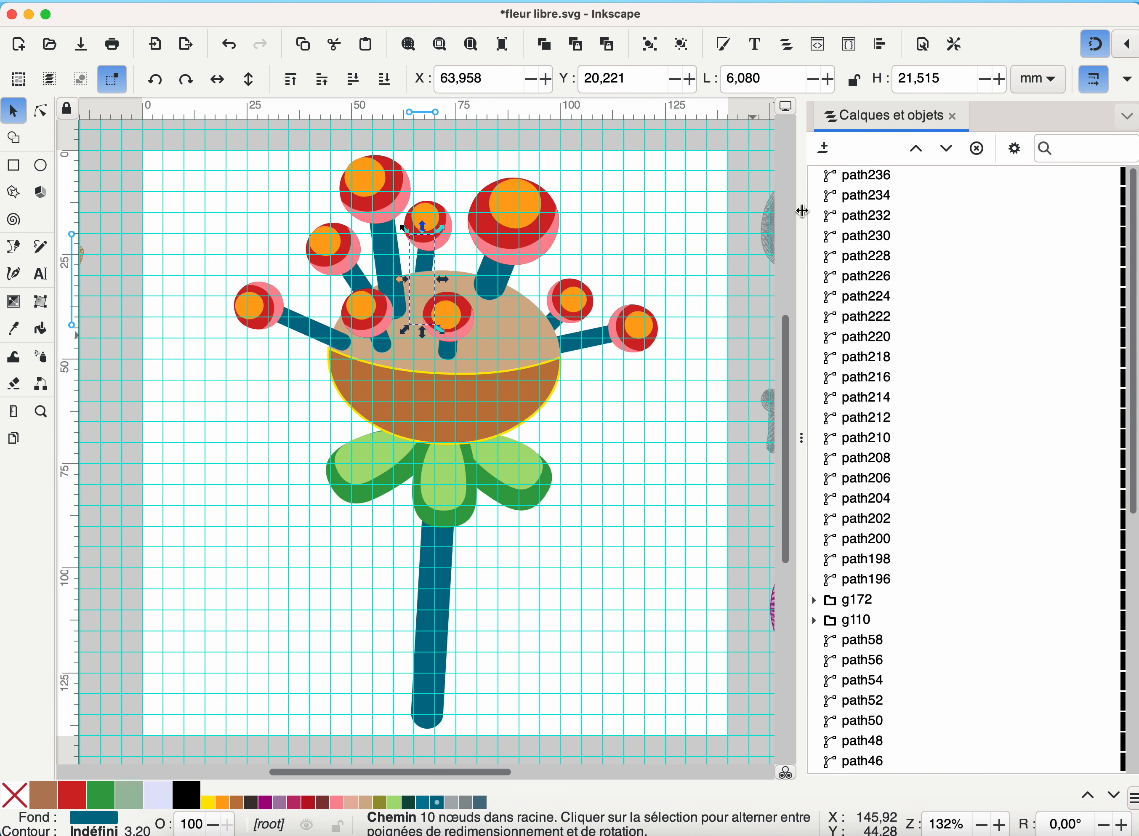
shift+click(867, 177)
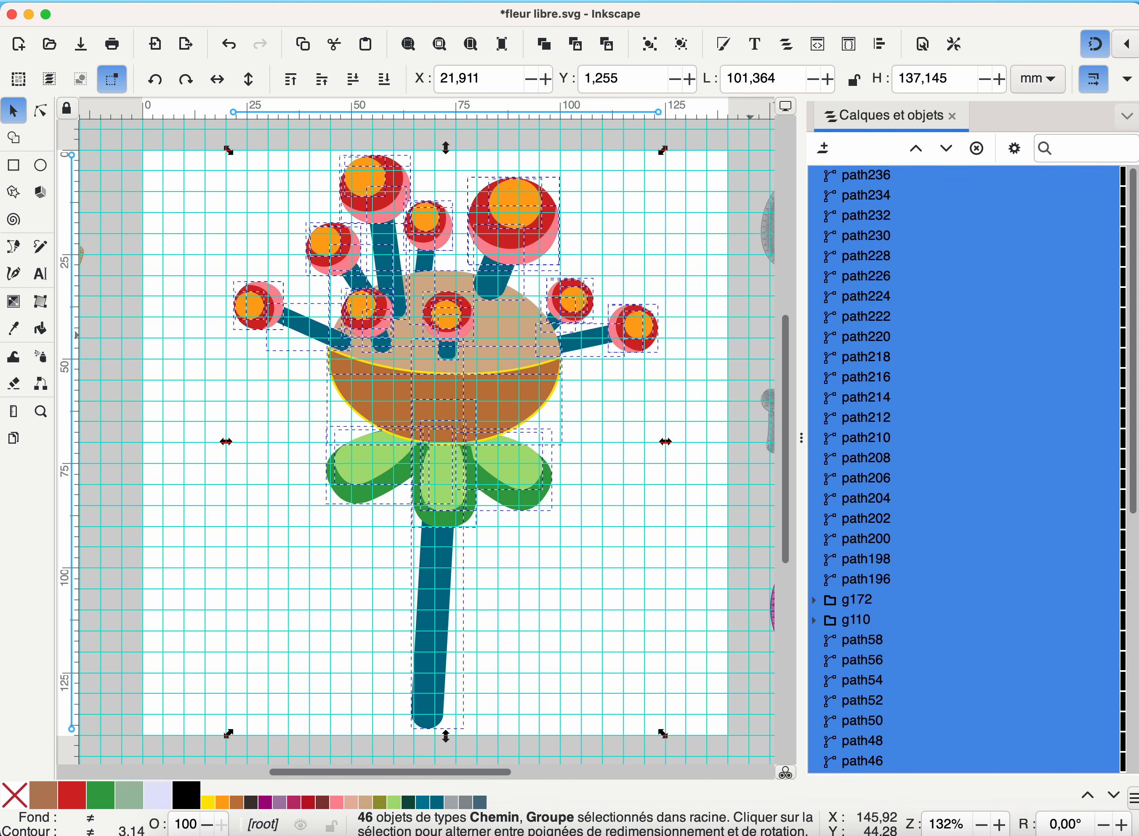
click(389, 1)
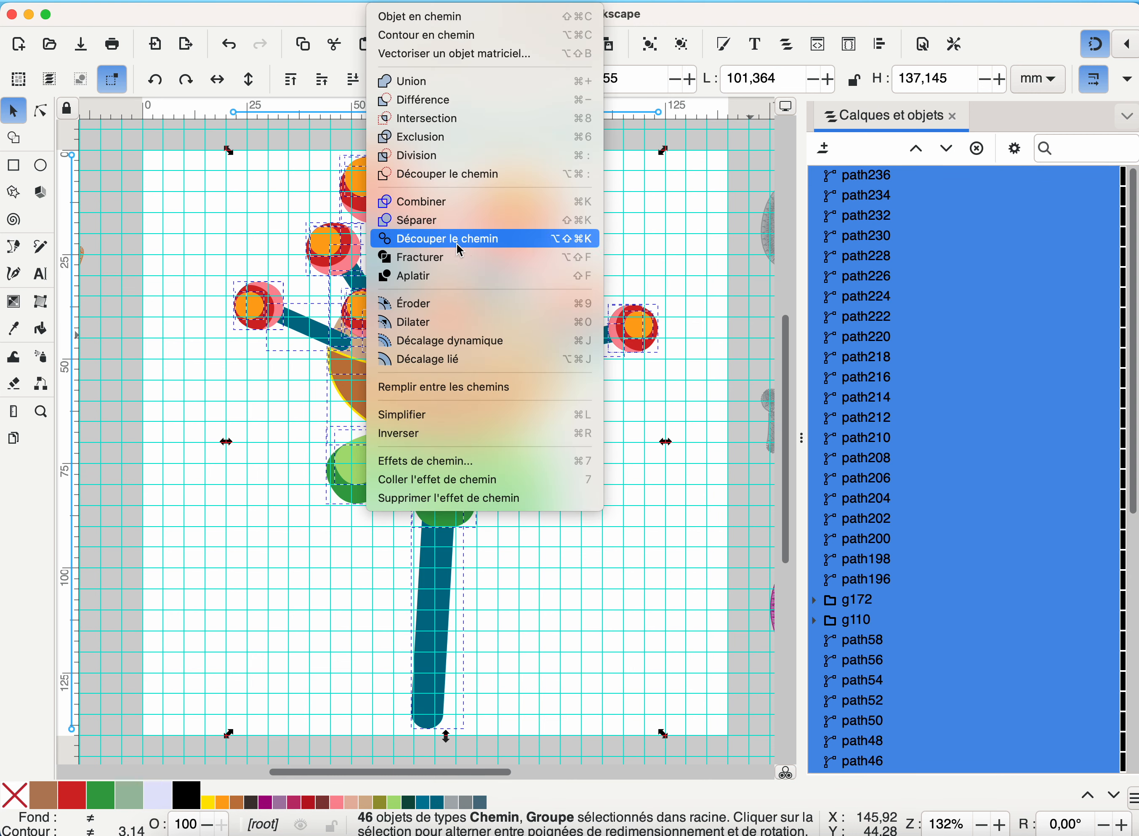
click(464, 280)
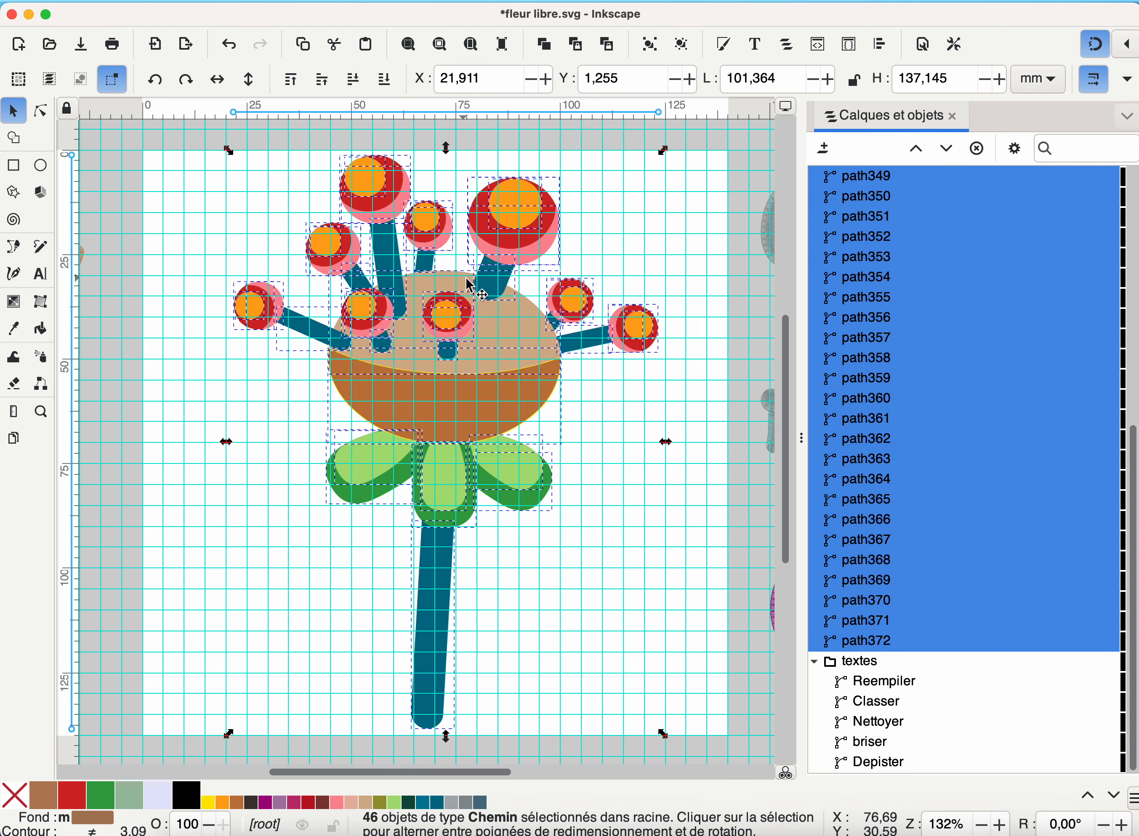
Step: Move the flattened beige dome aside to check its cut-outs, and undo the move
scroll(908, 433, up, 5)
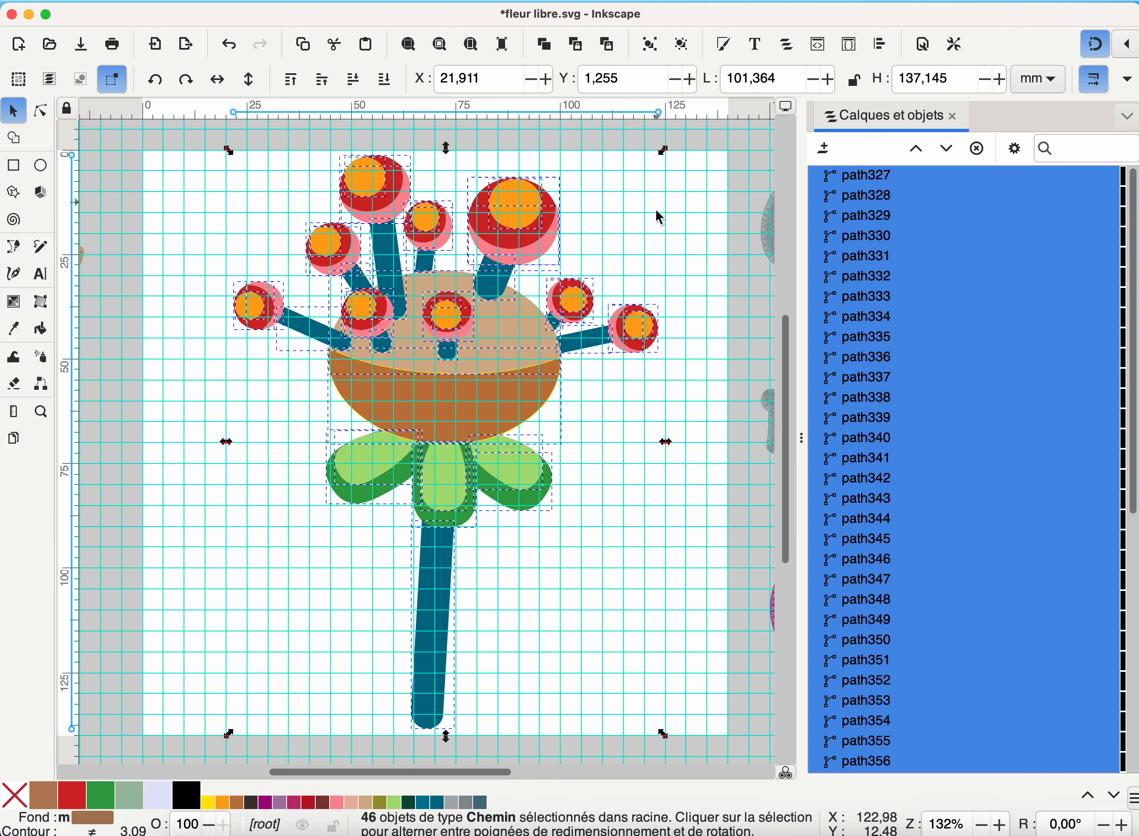
click(706, 188)
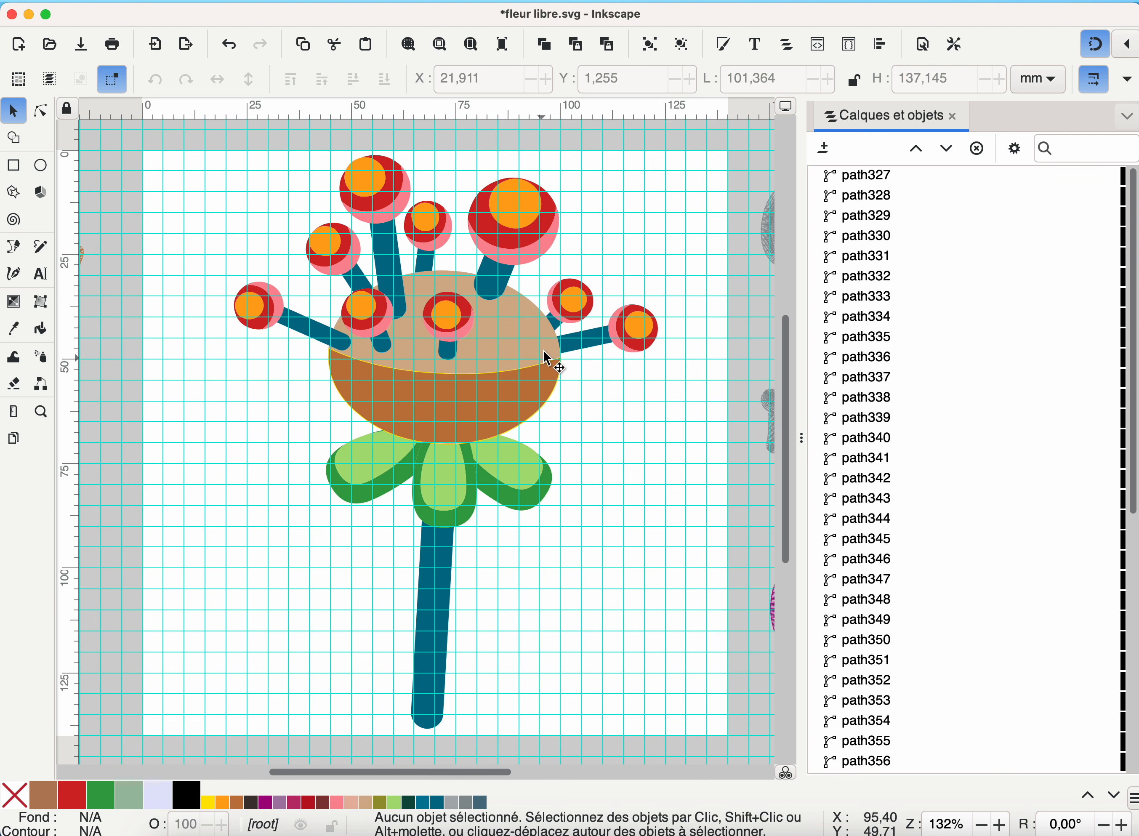
click(518, 332)
drag(491, 327, 640, 276)
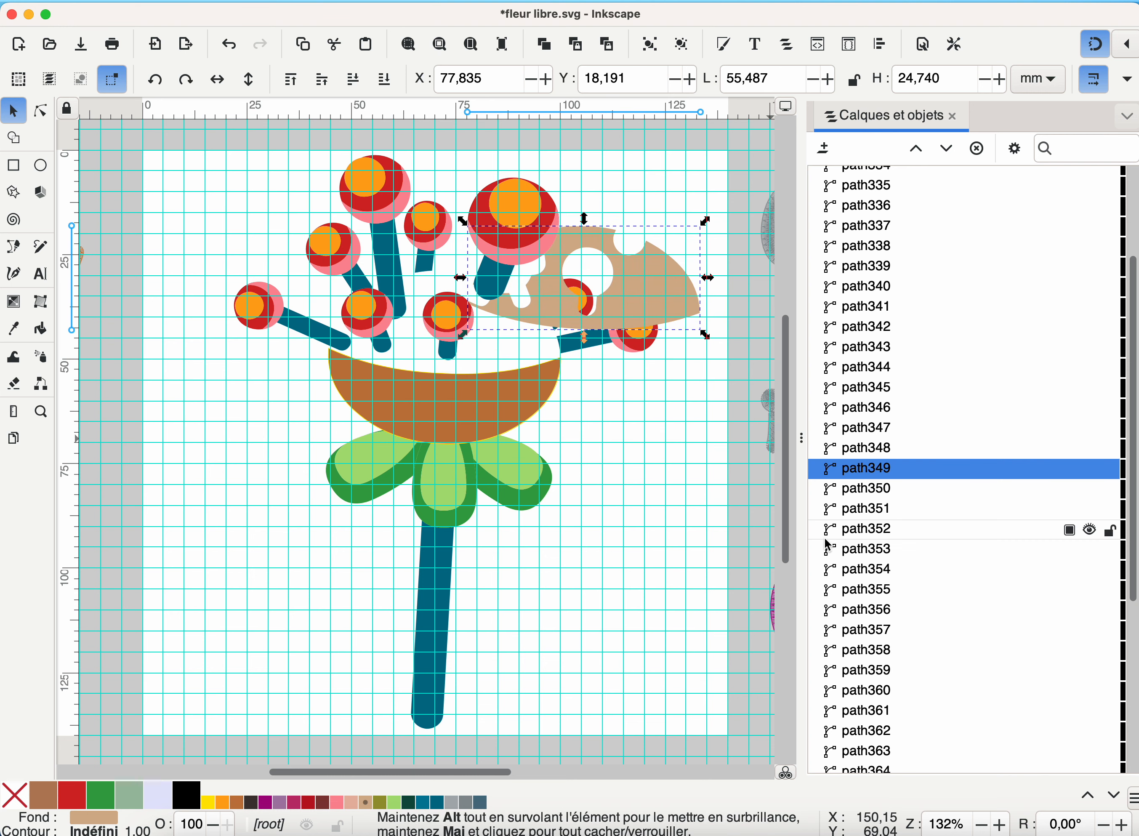
key(ctrl+z)
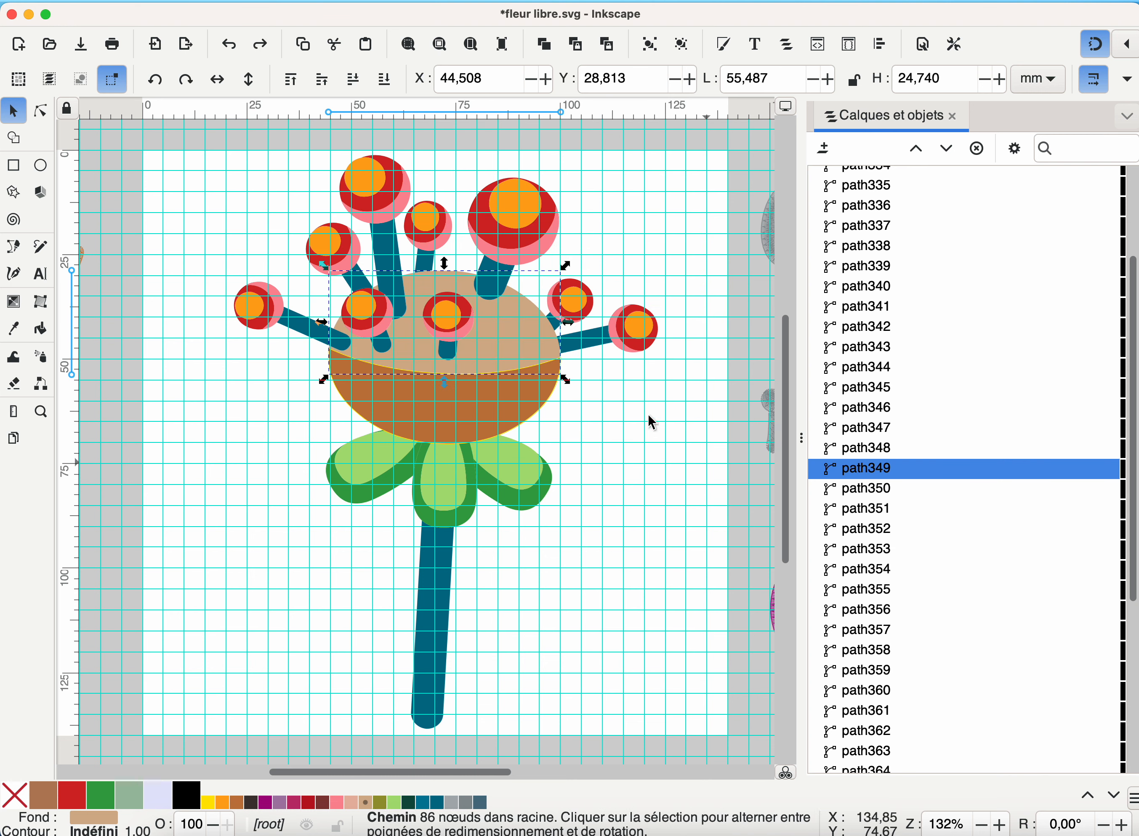
Step: Move the trimmed blue stem piece away from below the largest flower head, and undo the move
click(491, 288)
drag(496, 283, 627, 253)
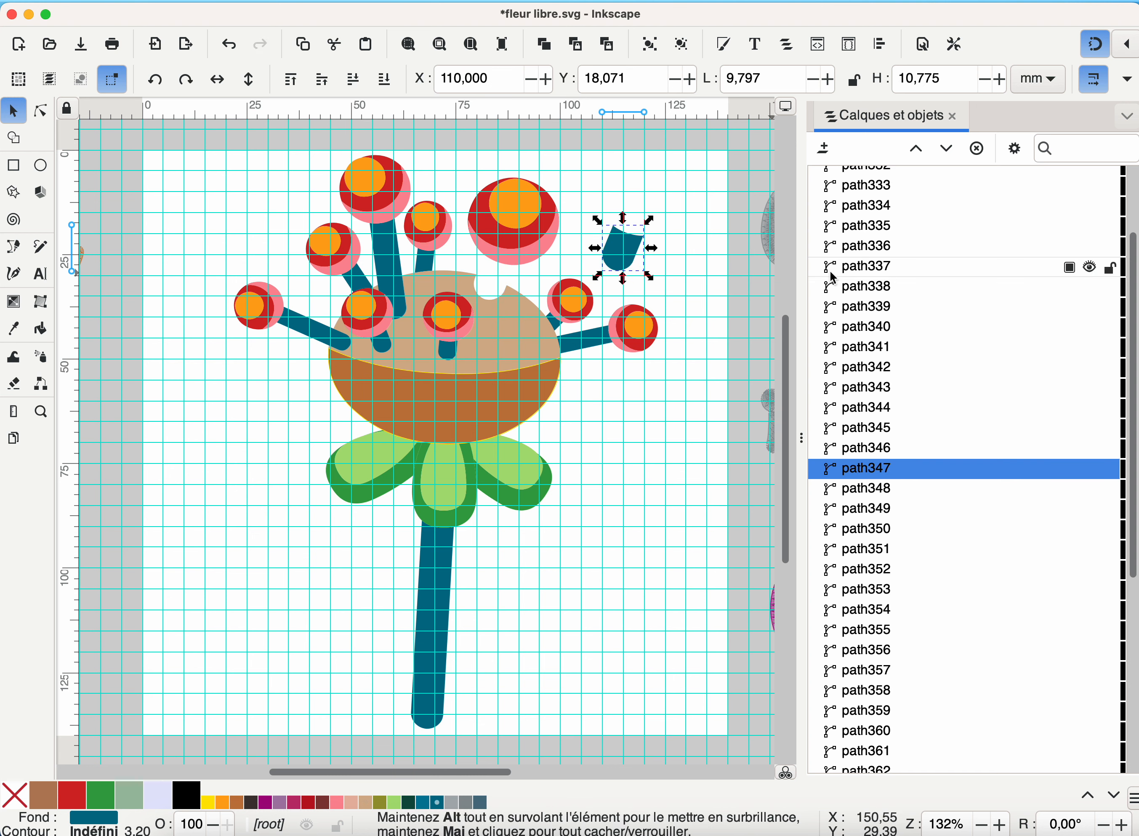
key(ctrl+z)
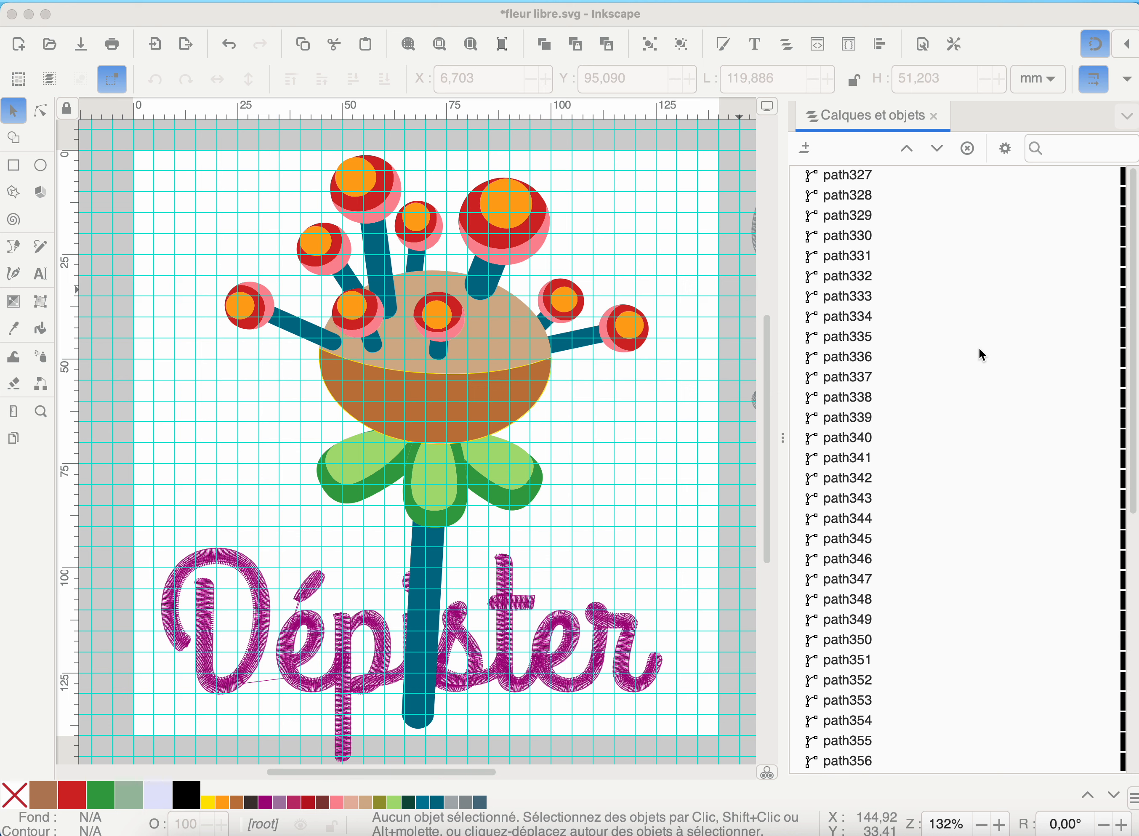
Step: Apply Ink/Stitch's Dépistage de problèmes to path327 through path372, and expand the Résolution de problèmes layer
click(848, 179)
click(849, 178)
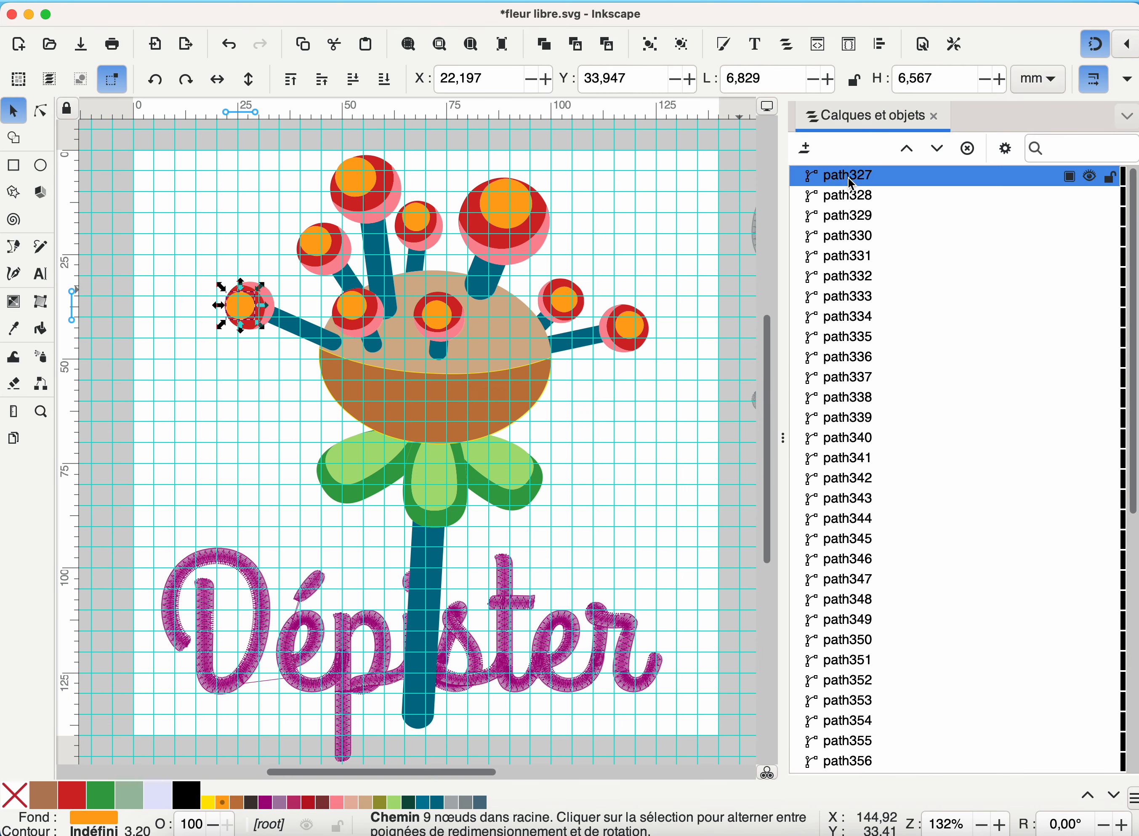
scroll(968, 559, down, 10)
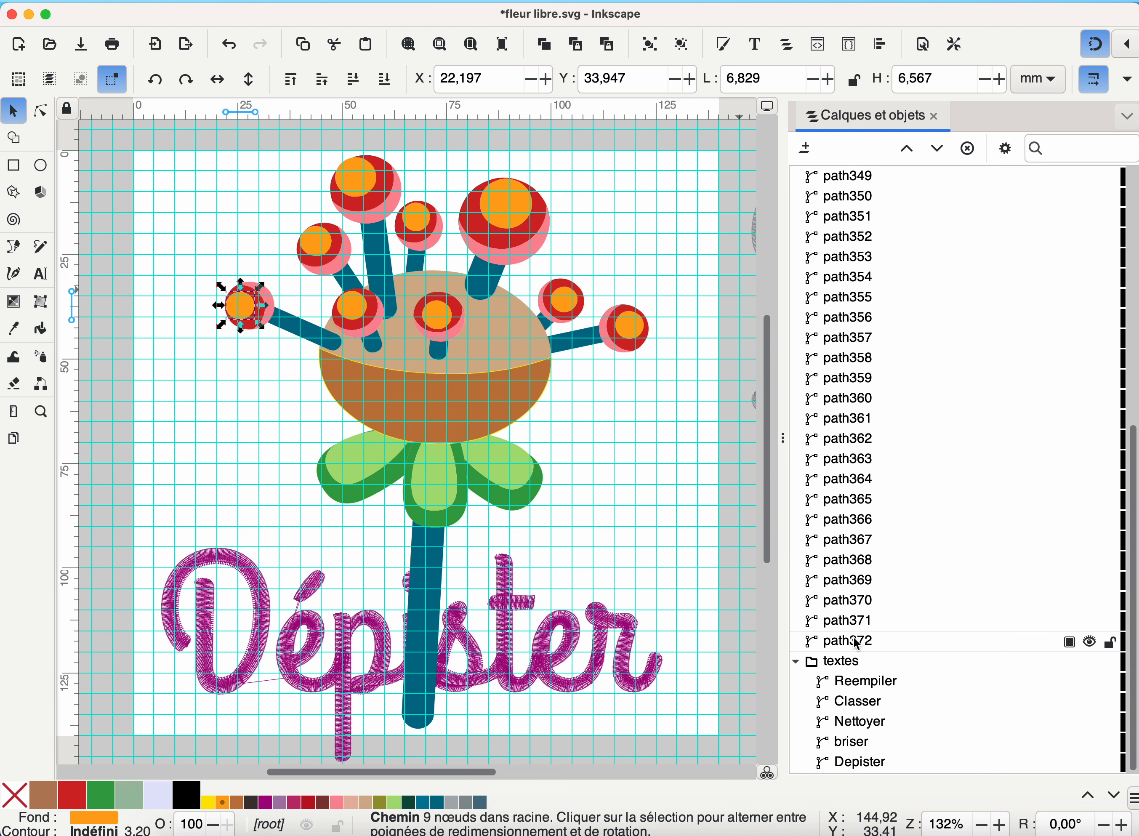
shift+click(855, 642)
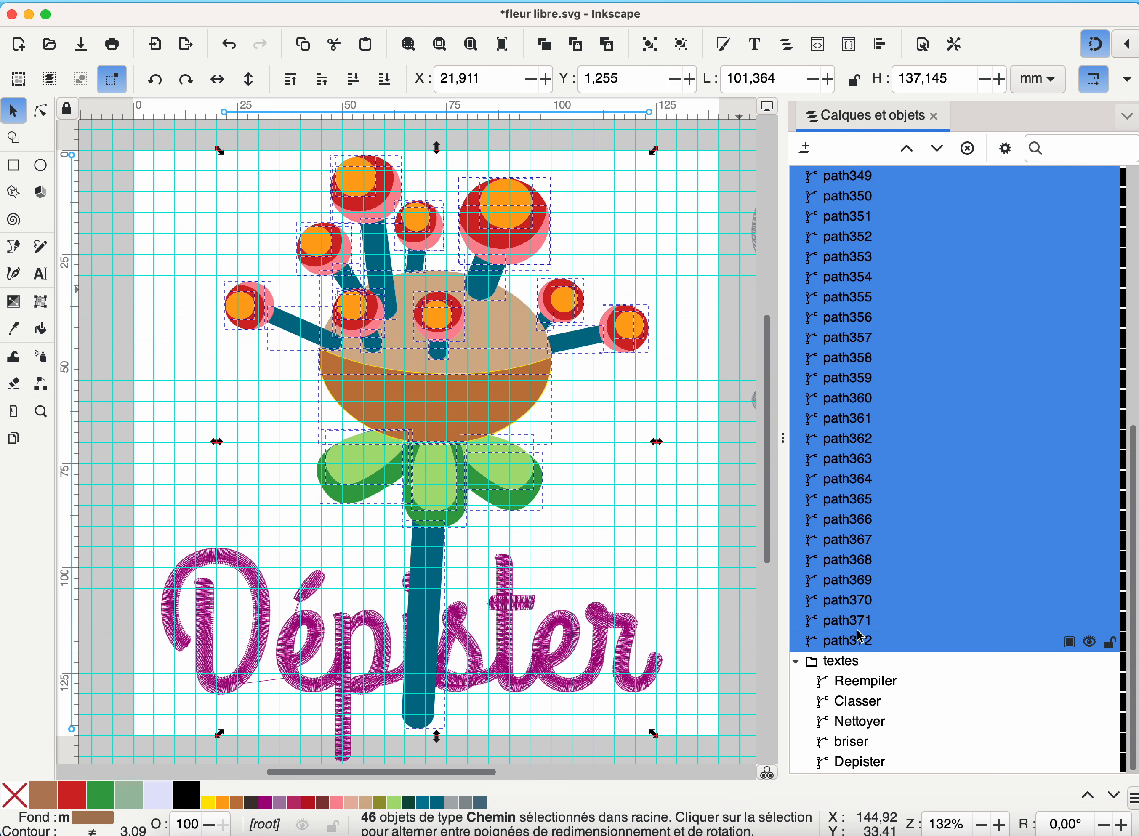
click(546, 2)
mouse_move(653, 192)
mouse_move(900, 414)
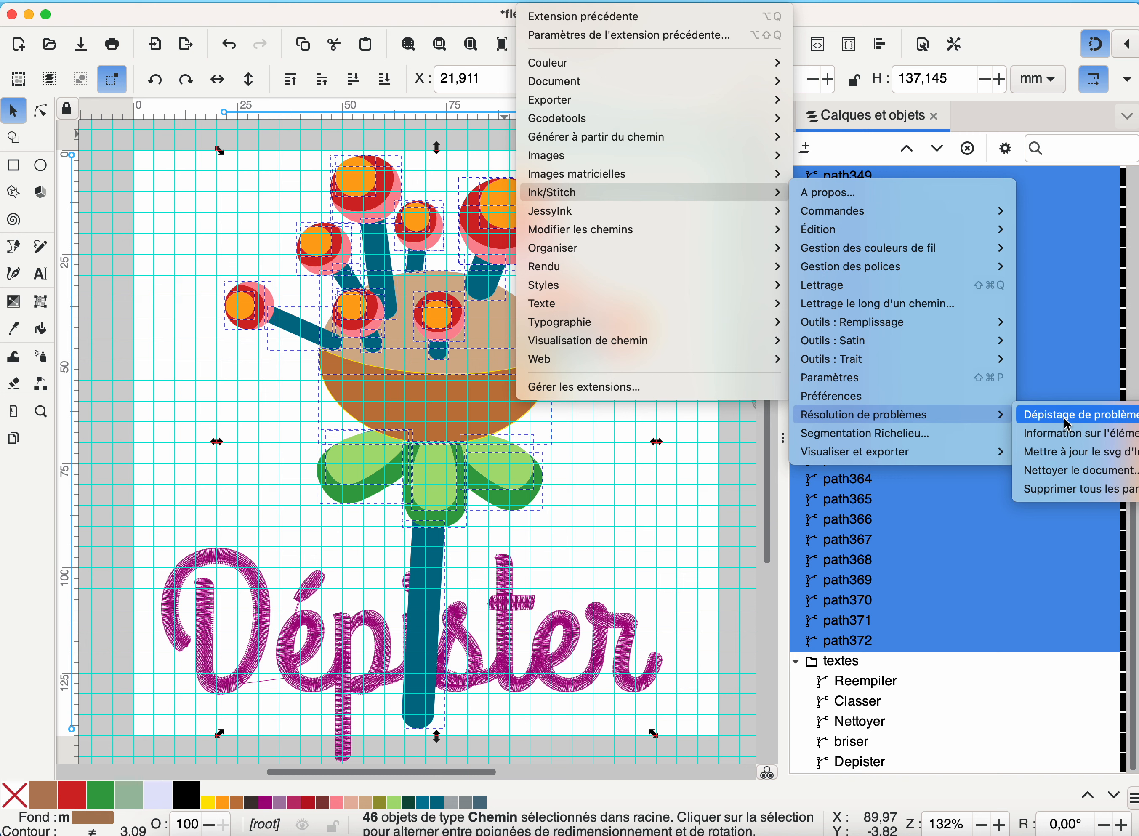
click(1069, 424)
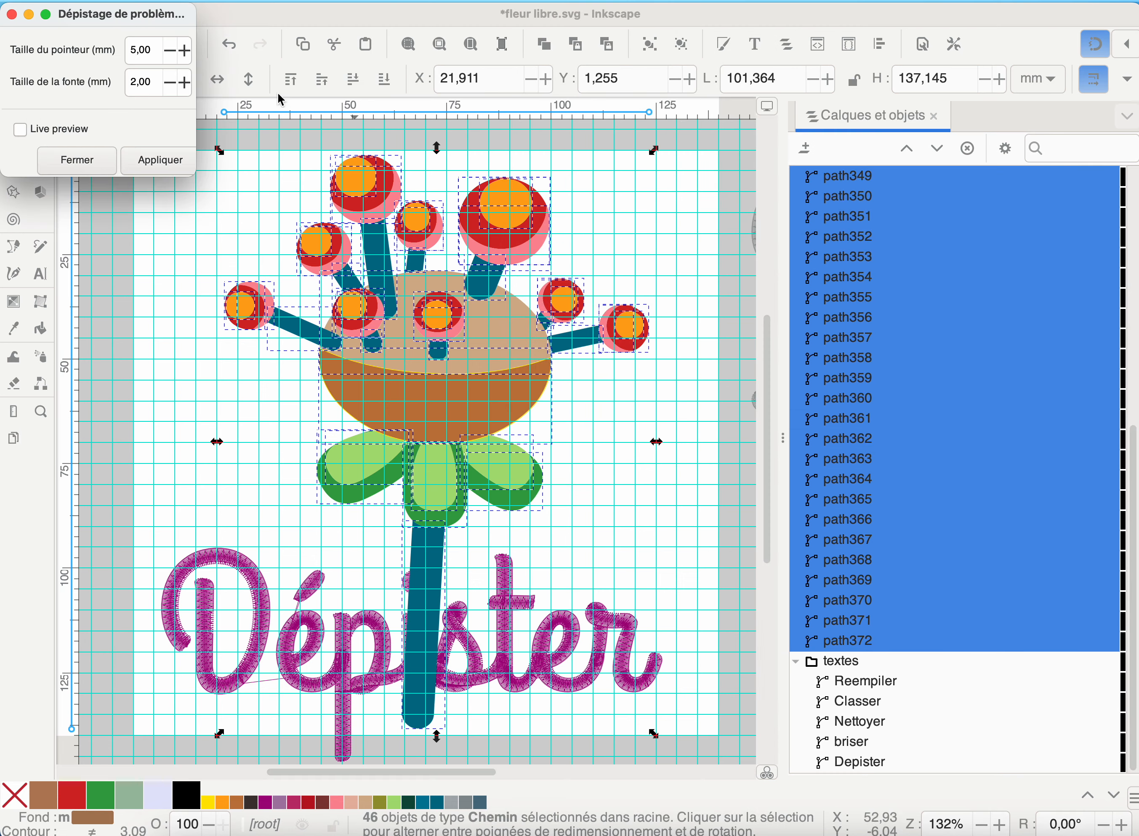
click(161, 161)
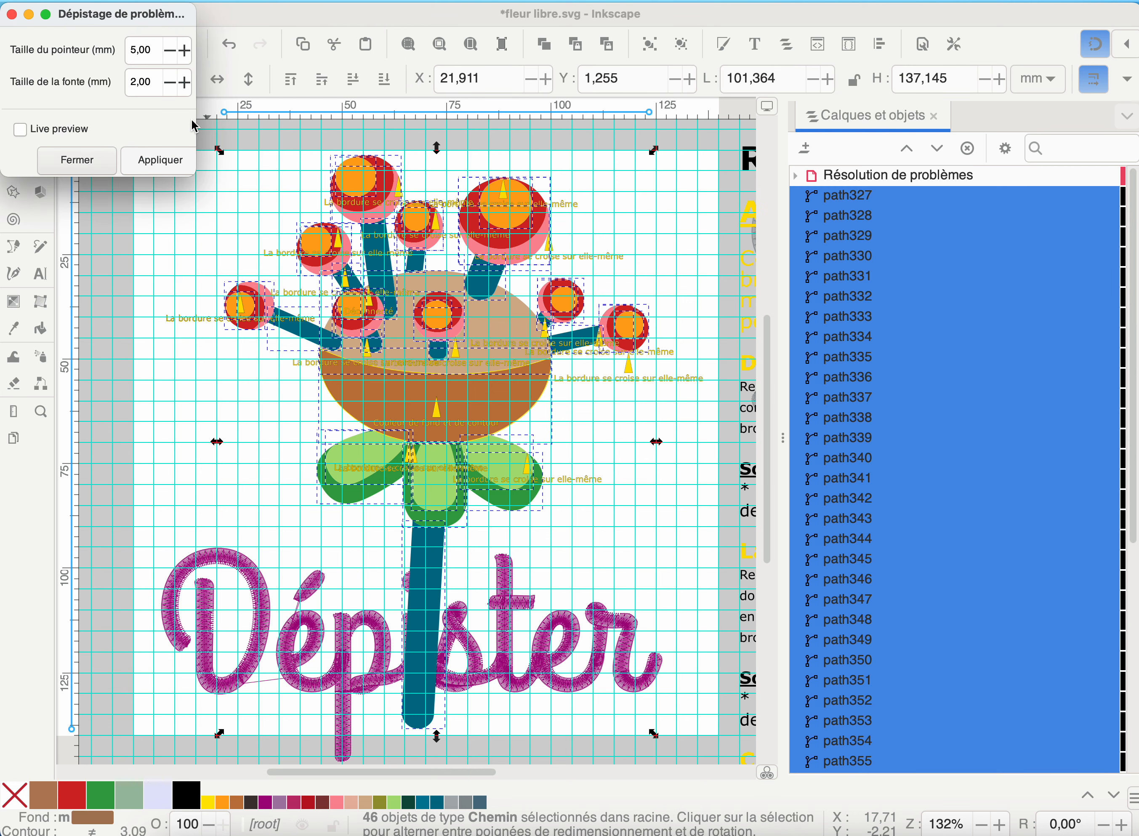
click(79, 150)
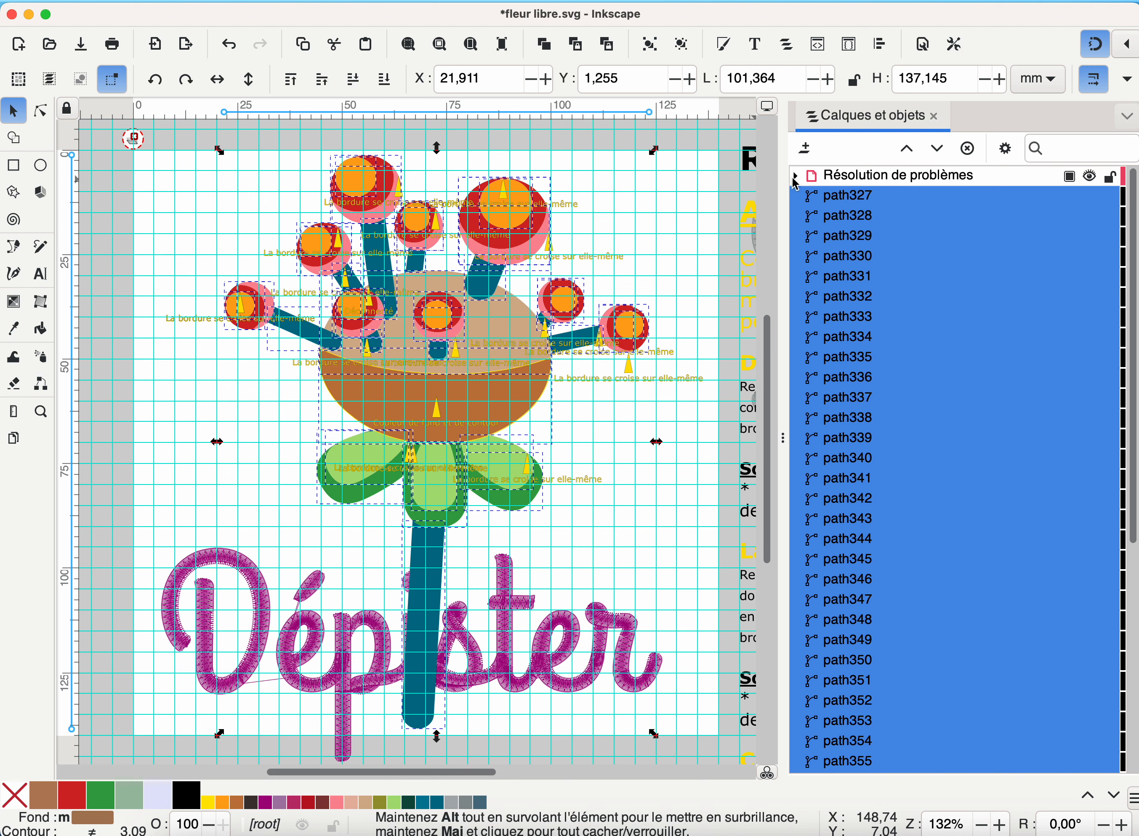
click(796, 177)
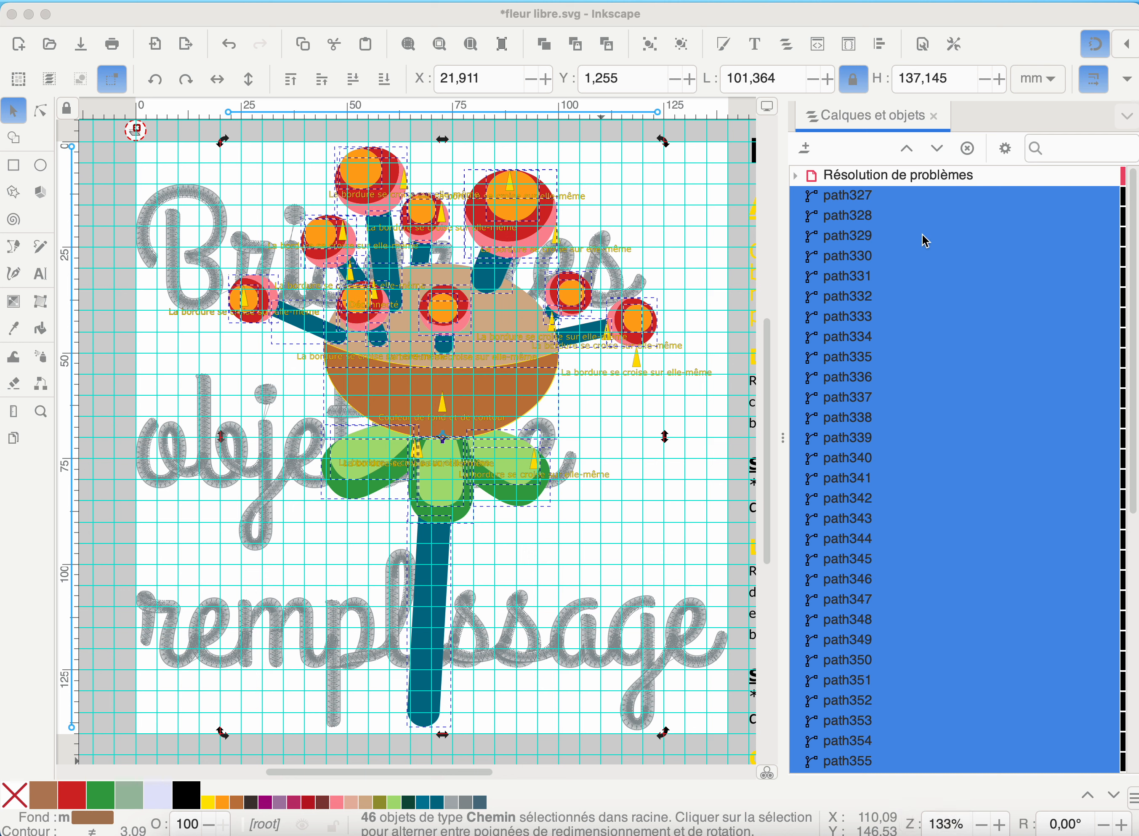
Step: Repair the selected flower paths with Ink/Stitch's Briser des objets de remplissage, using the Simple method
click(278, 81)
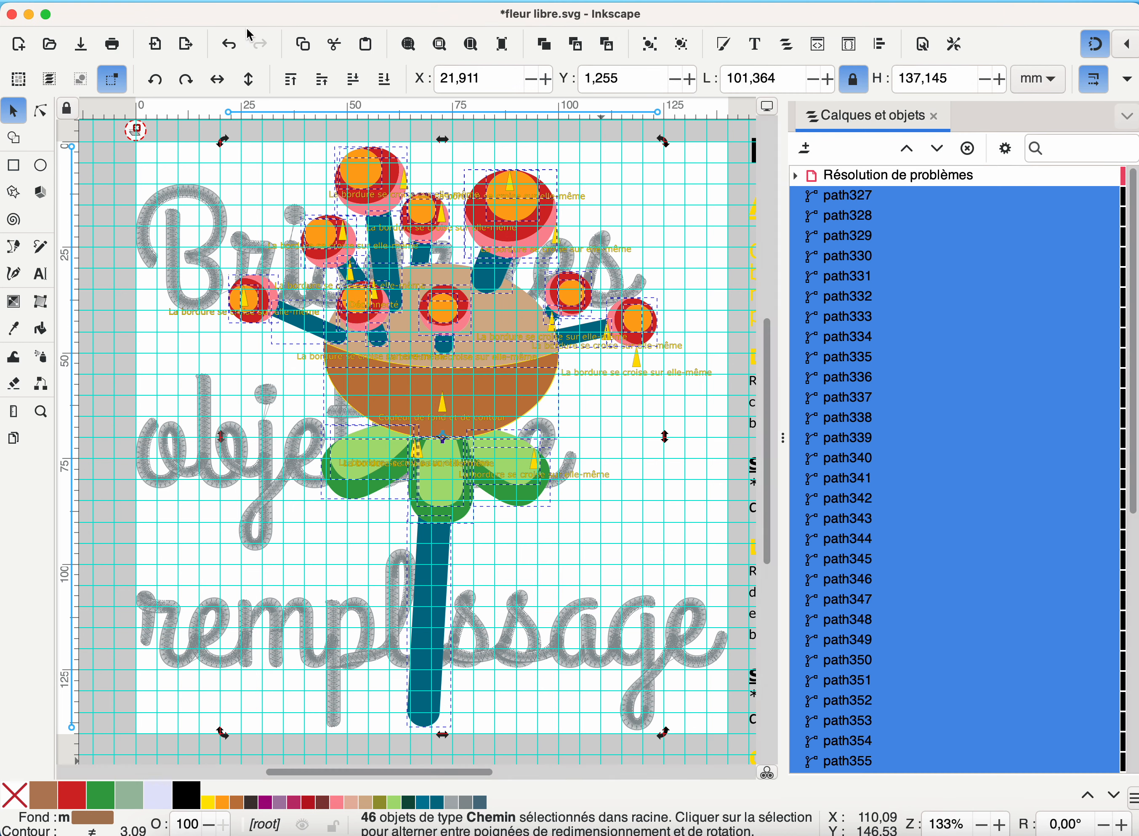
click(535, 1)
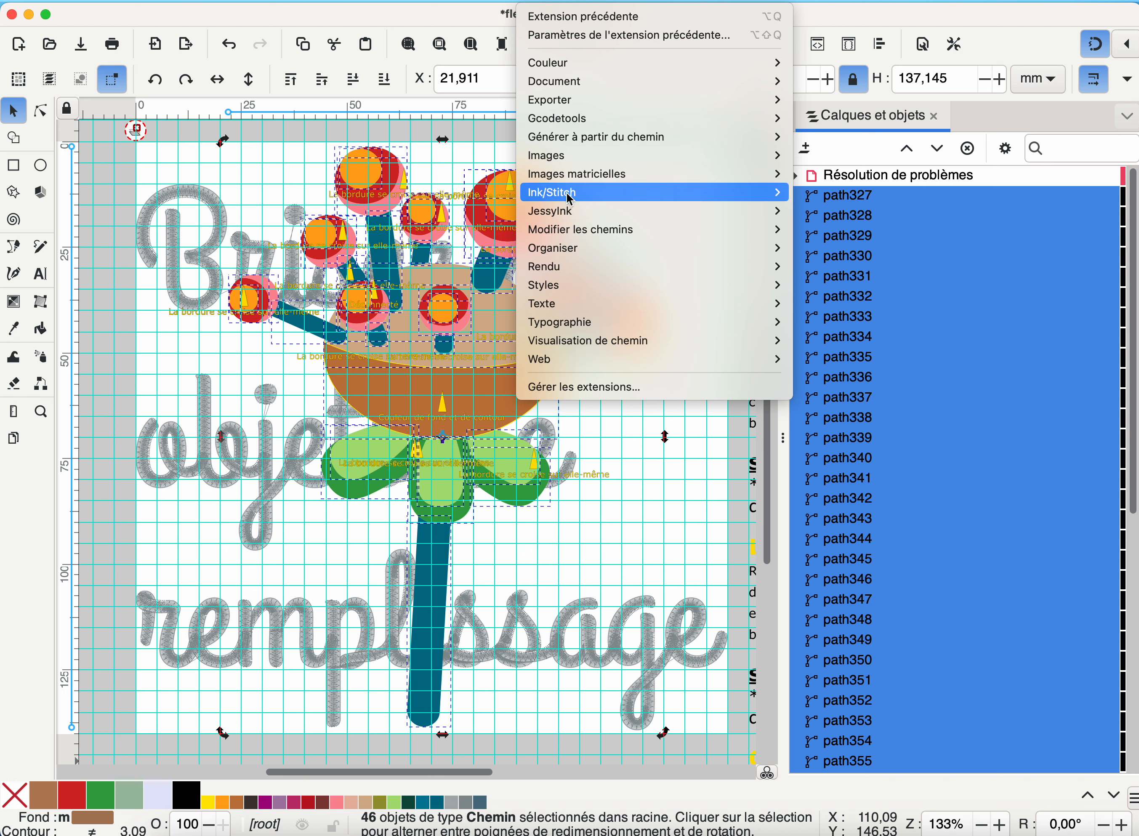
mouse_move(566, 192)
mouse_move(977, 323)
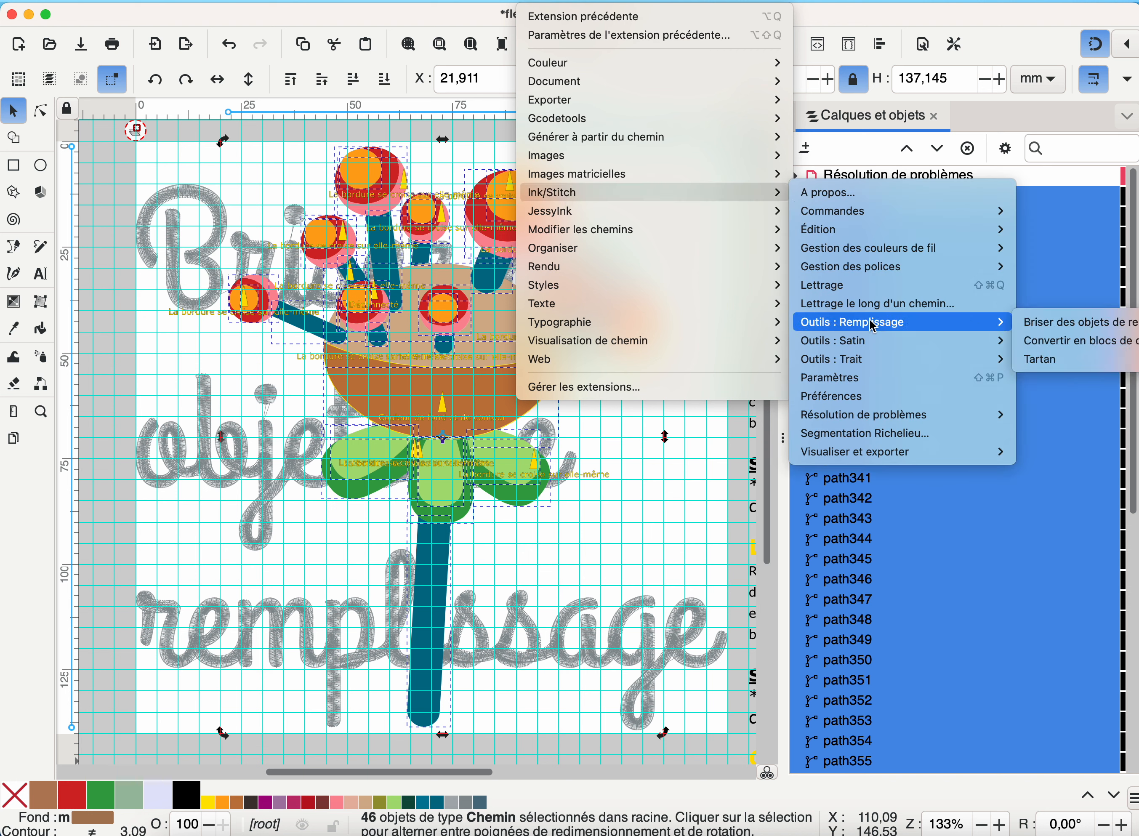
click(1069, 327)
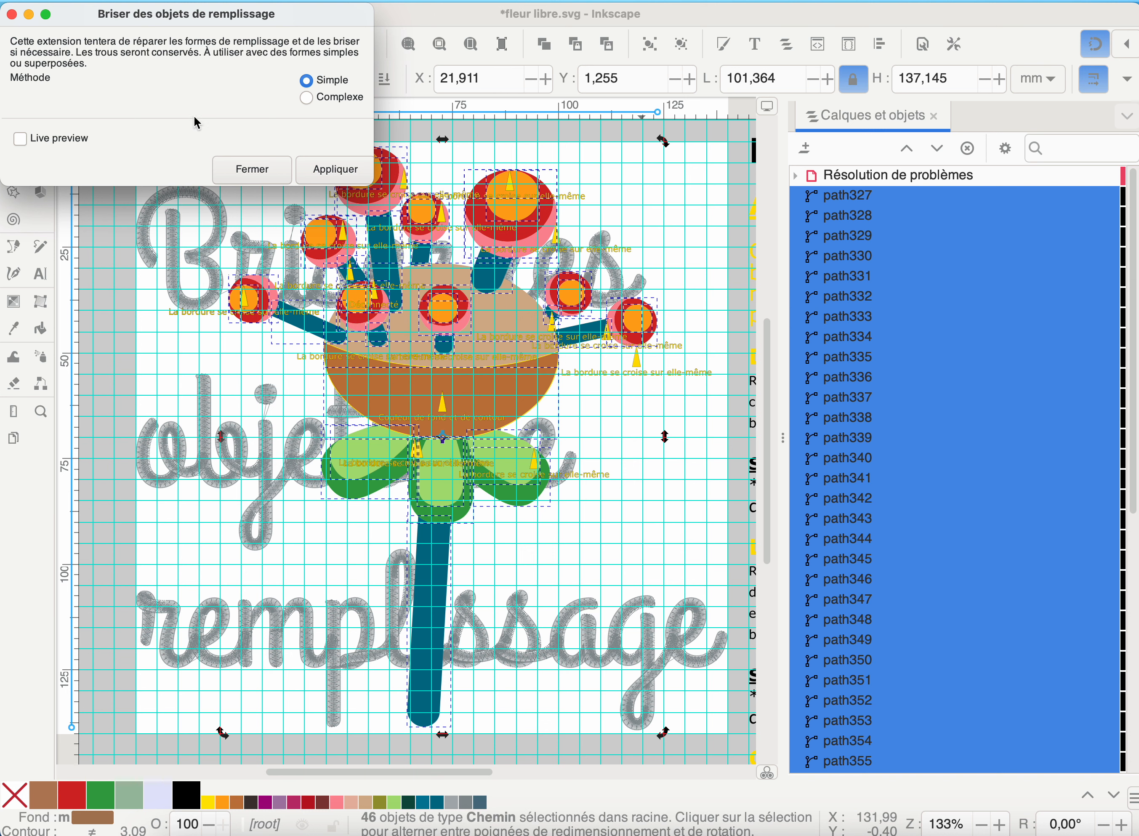
click(349, 175)
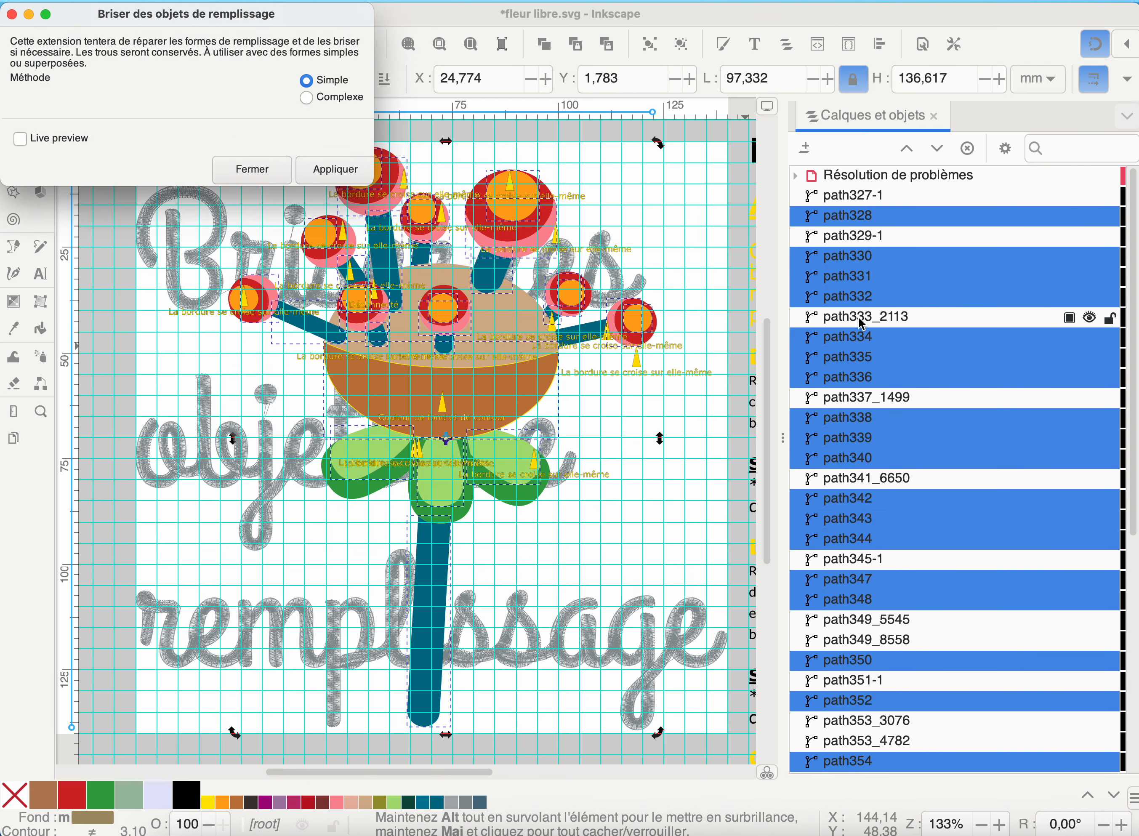
click(244, 174)
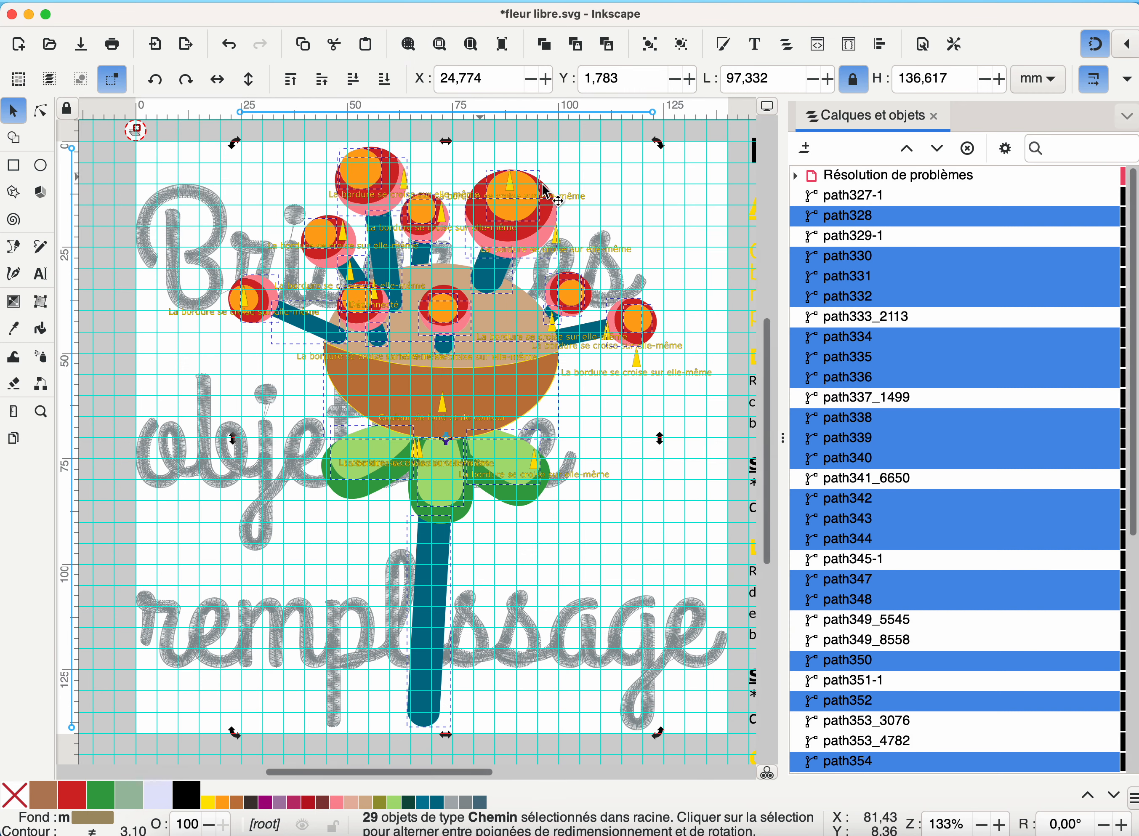
Step: Inspect which flower pieces path329-1, path333_2113, path337_1499 and path341_6650 correspond to
click(858, 242)
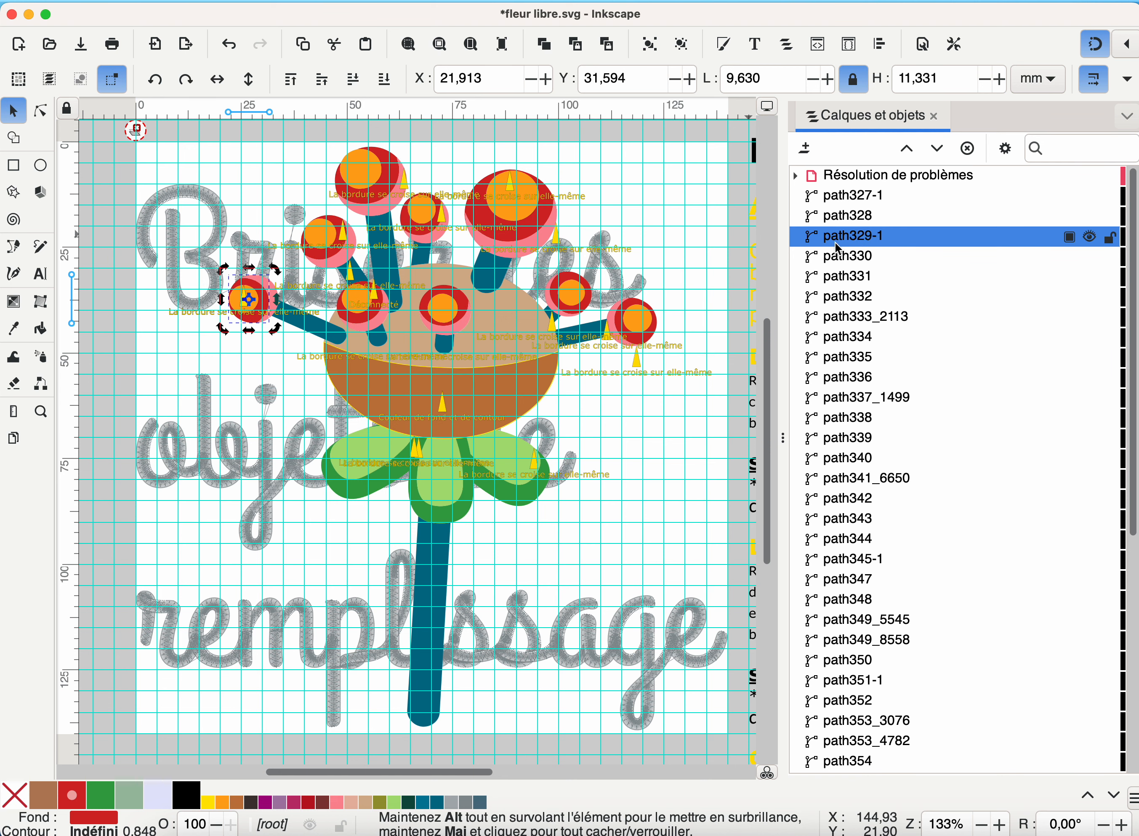
click(902, 320)
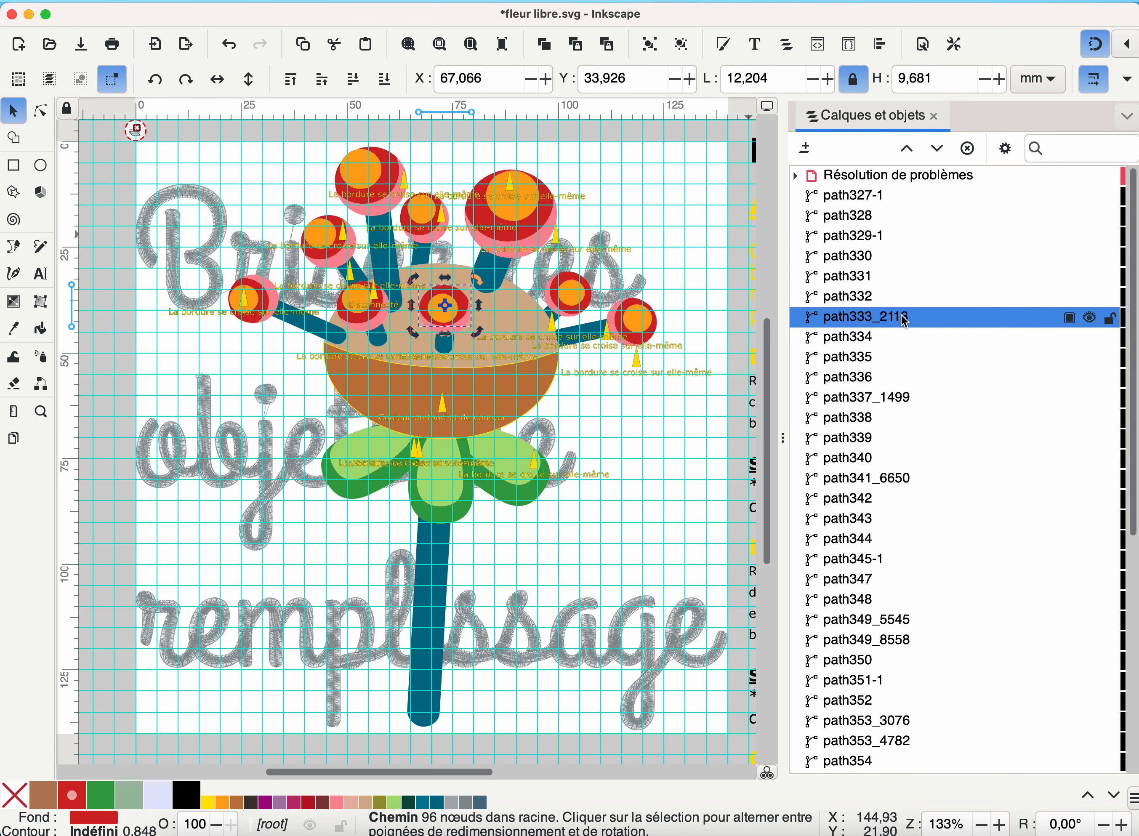
click(892, 399)
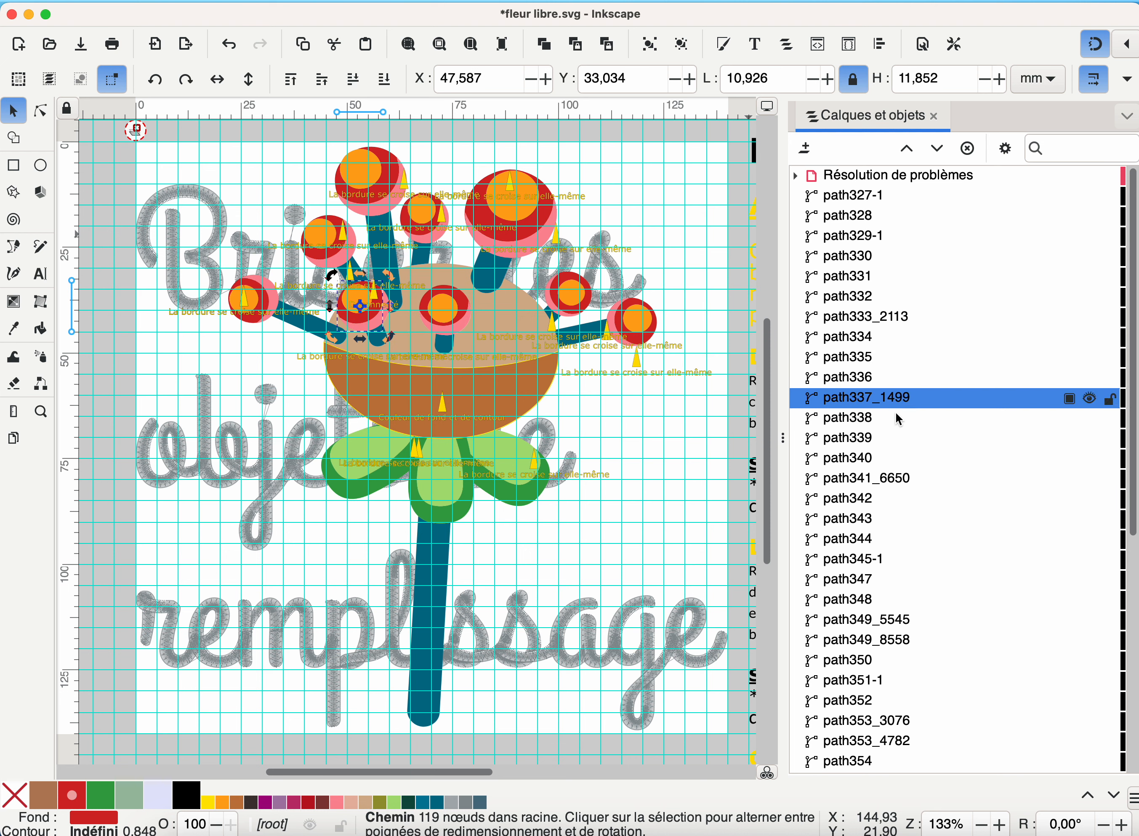
click(877, 480)
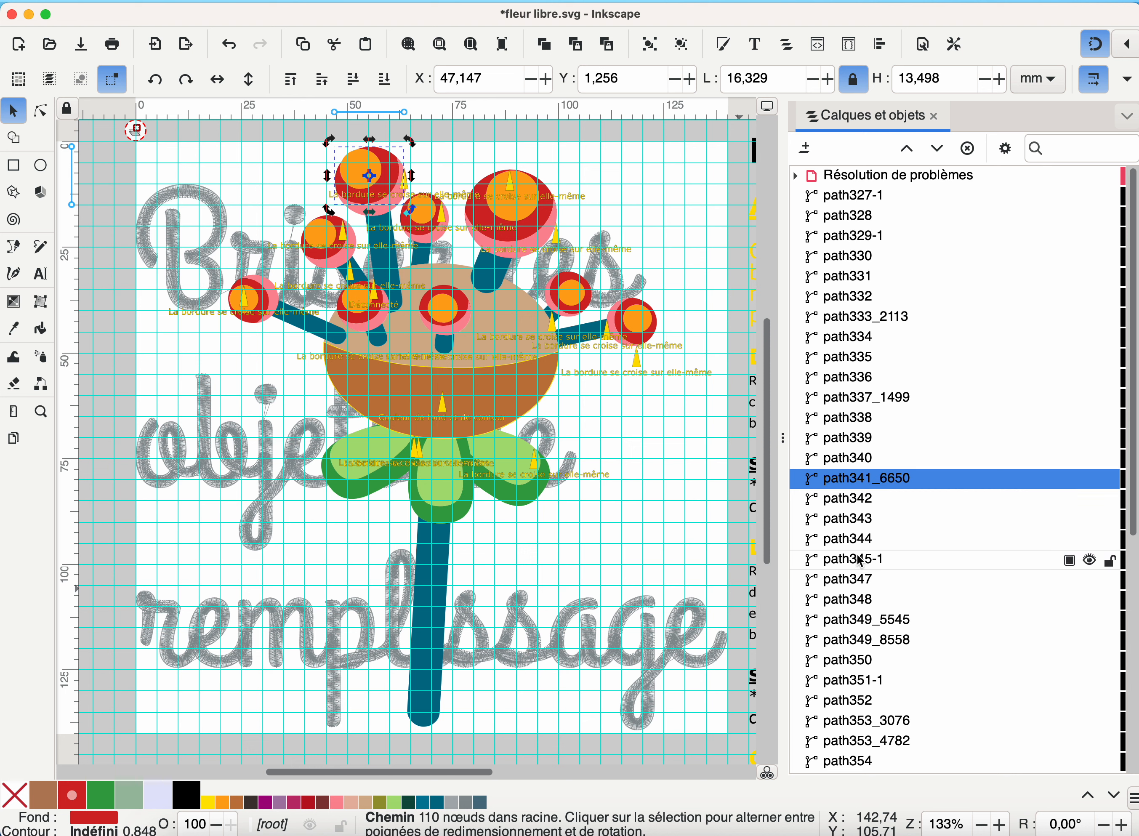
Step: Delete the tiny beige fragment path349_5545 beside the blue stem near the Déconnecté marker
click(890, 619)
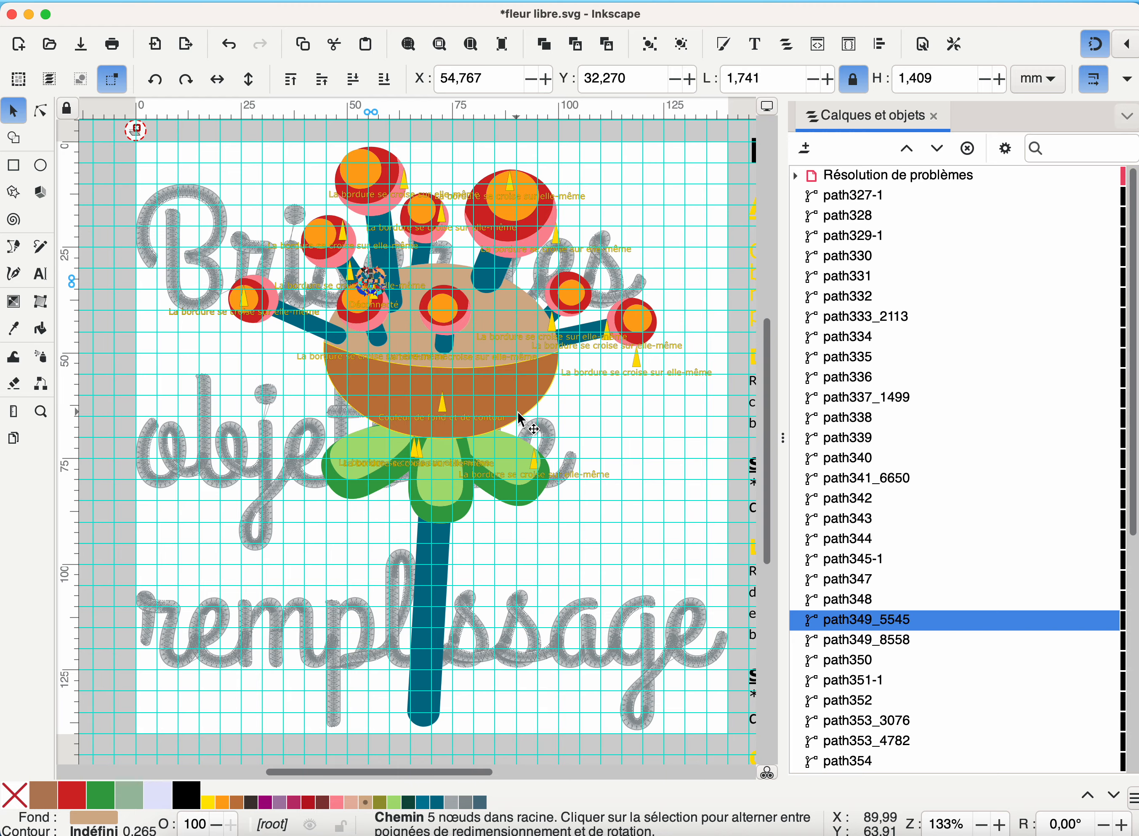
scroll(523, 422, up, 5)
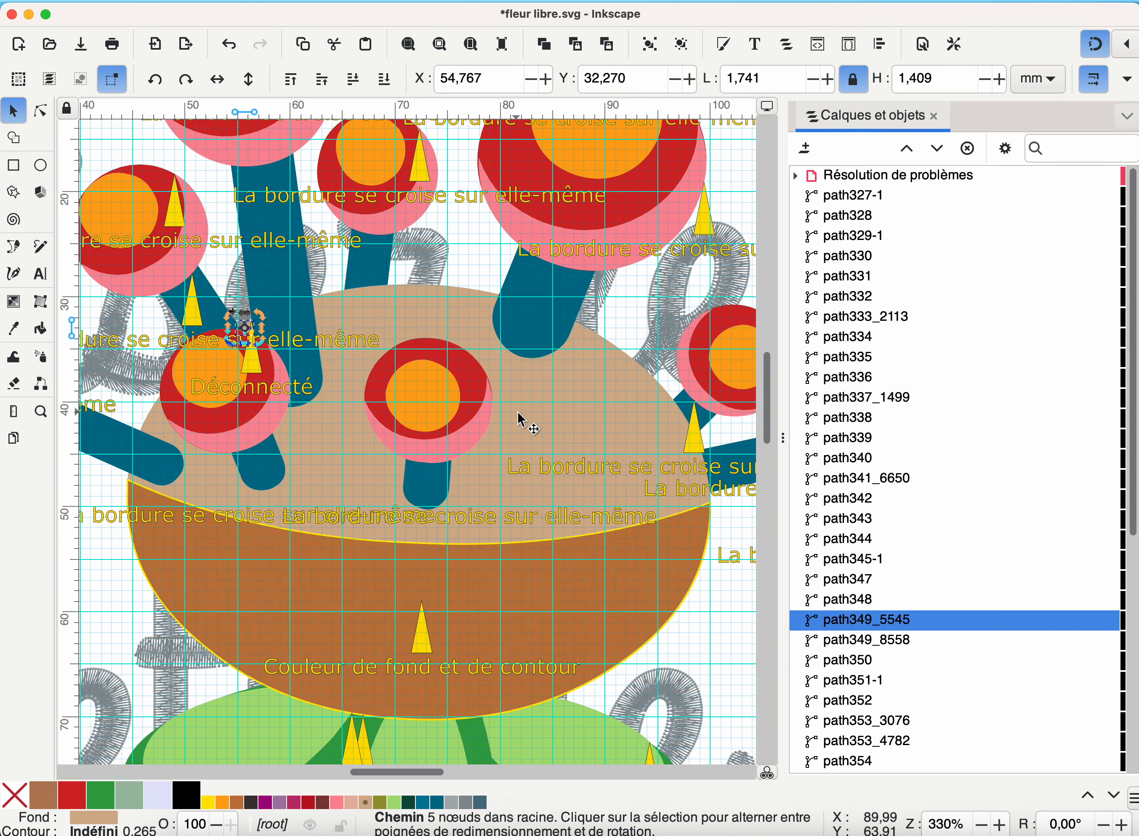
scroll(524, 422, up, 6)
scroll(523, 422, up, 2)
scroll(519, 420, up, 3)
scroll(519, 420, left, 10)
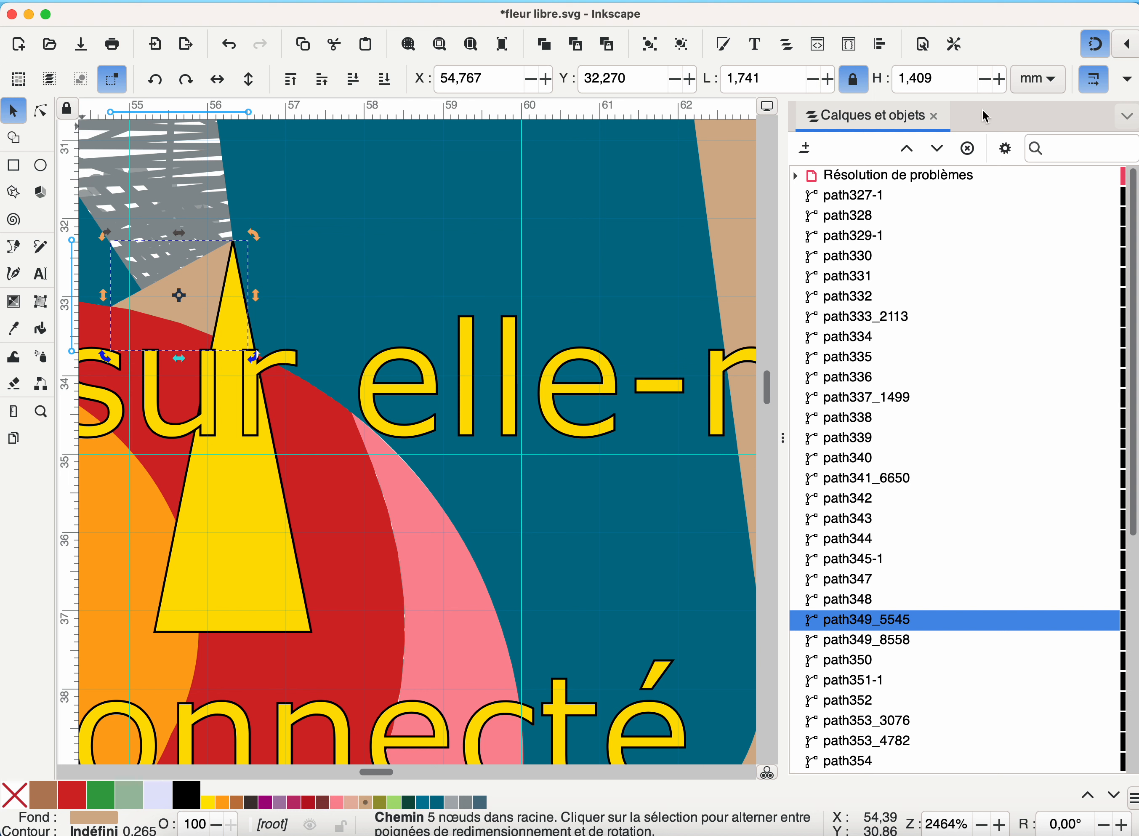
click(968, 152)
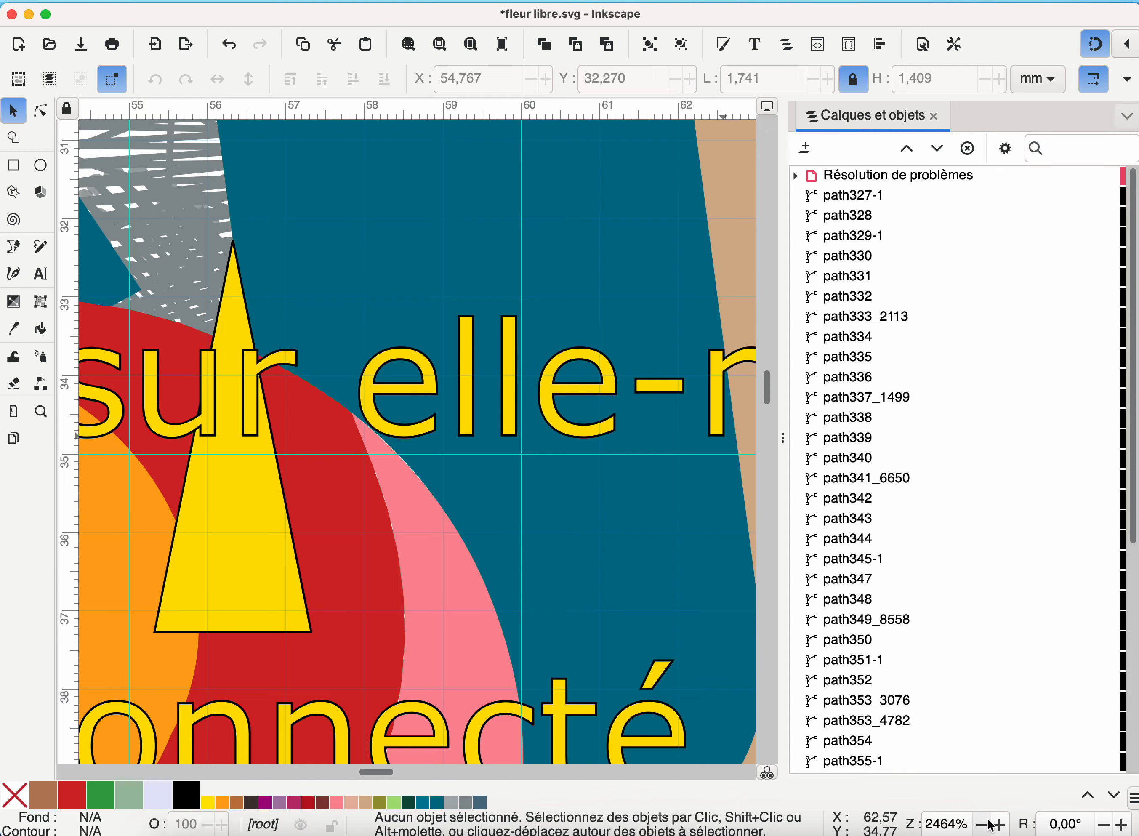
Step: Examine the whole flower drawing and its remaining problem markers
scroll(982, 829, down, 10)
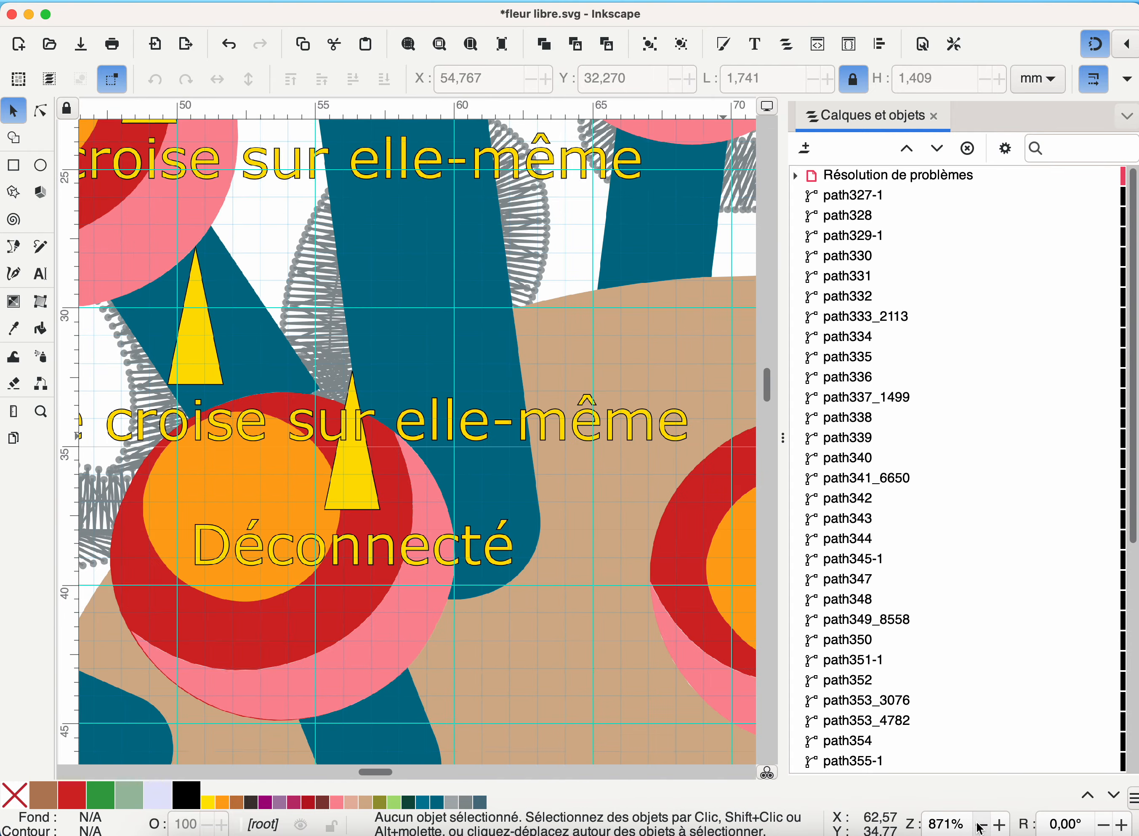
scroll(983, 828, down, 8)
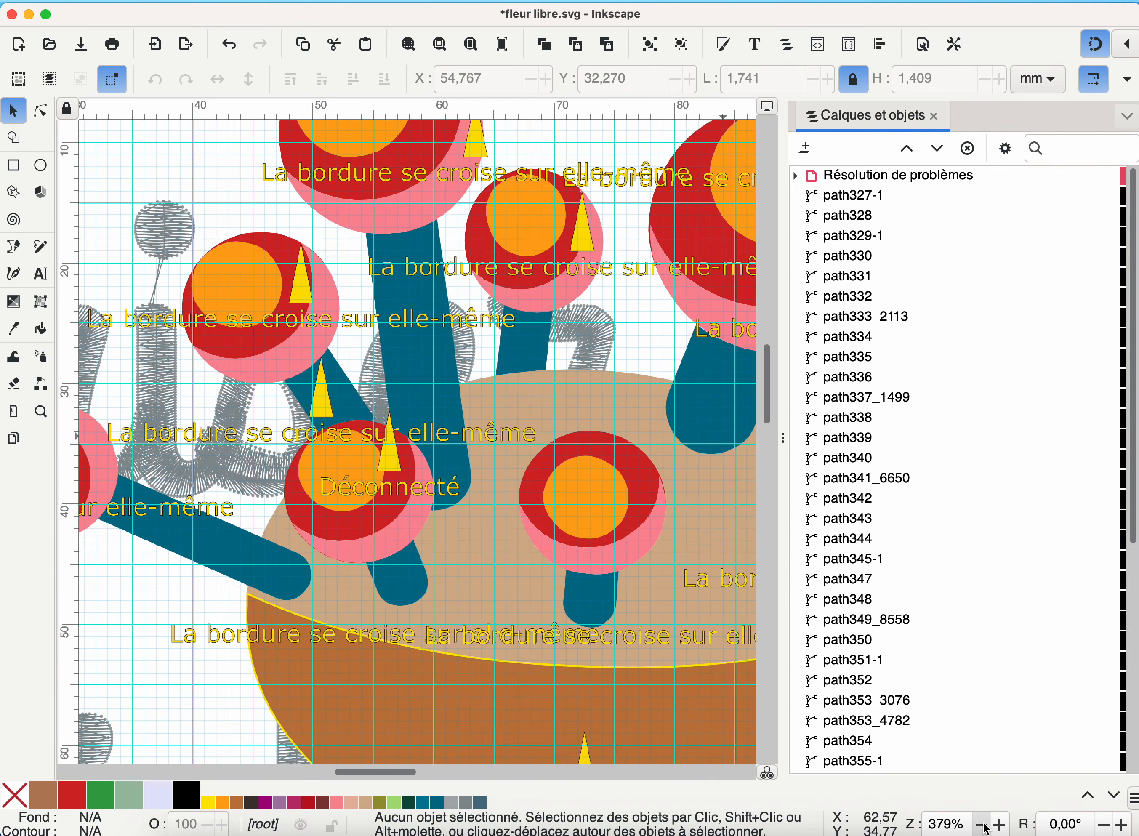
scroll(988, 829, down, 5)
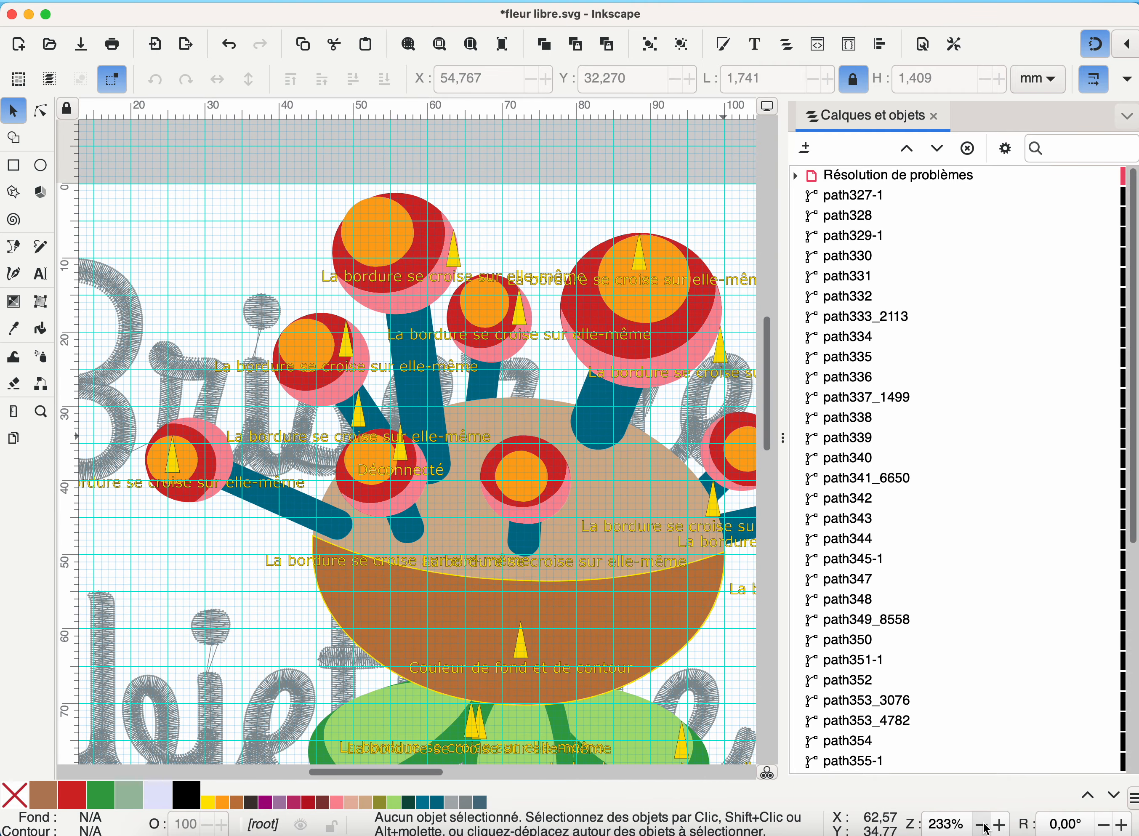
scroll(987, 829, down, 5)
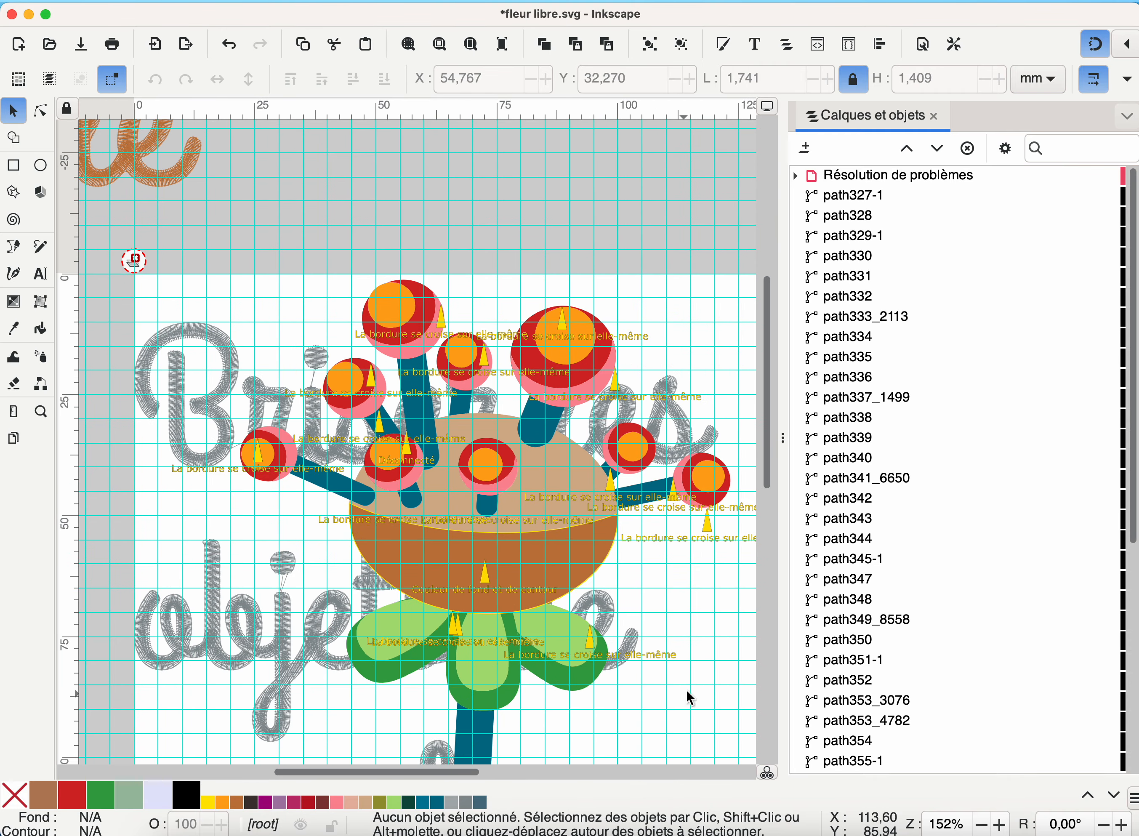
scroll(617, 738, up, 3)
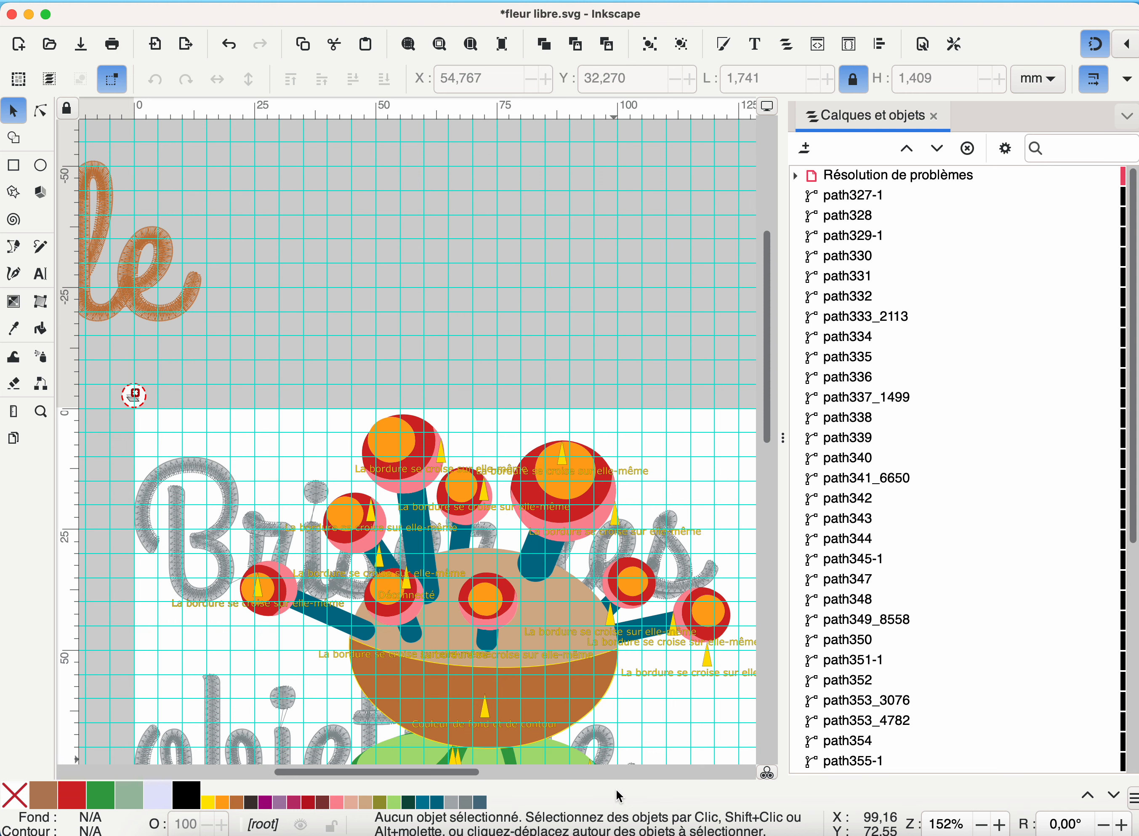
scroll(691, 502, down, 6)
scroll(622, 519, up, 2)
scroll(626, 519, down, 3)
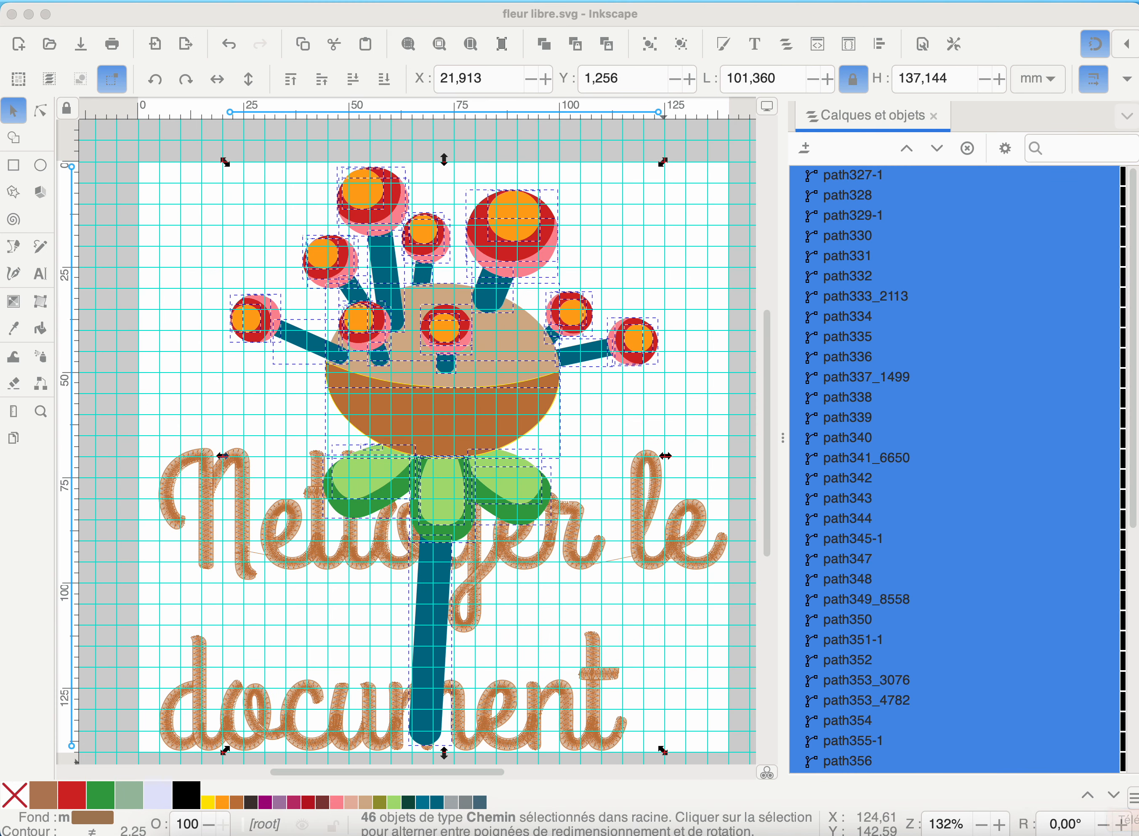
Step: Start Ink/Stitch's Nettoyer le document on the selected flower paths, with the small fill area threshold set to 64 px²
click(1136, 524)
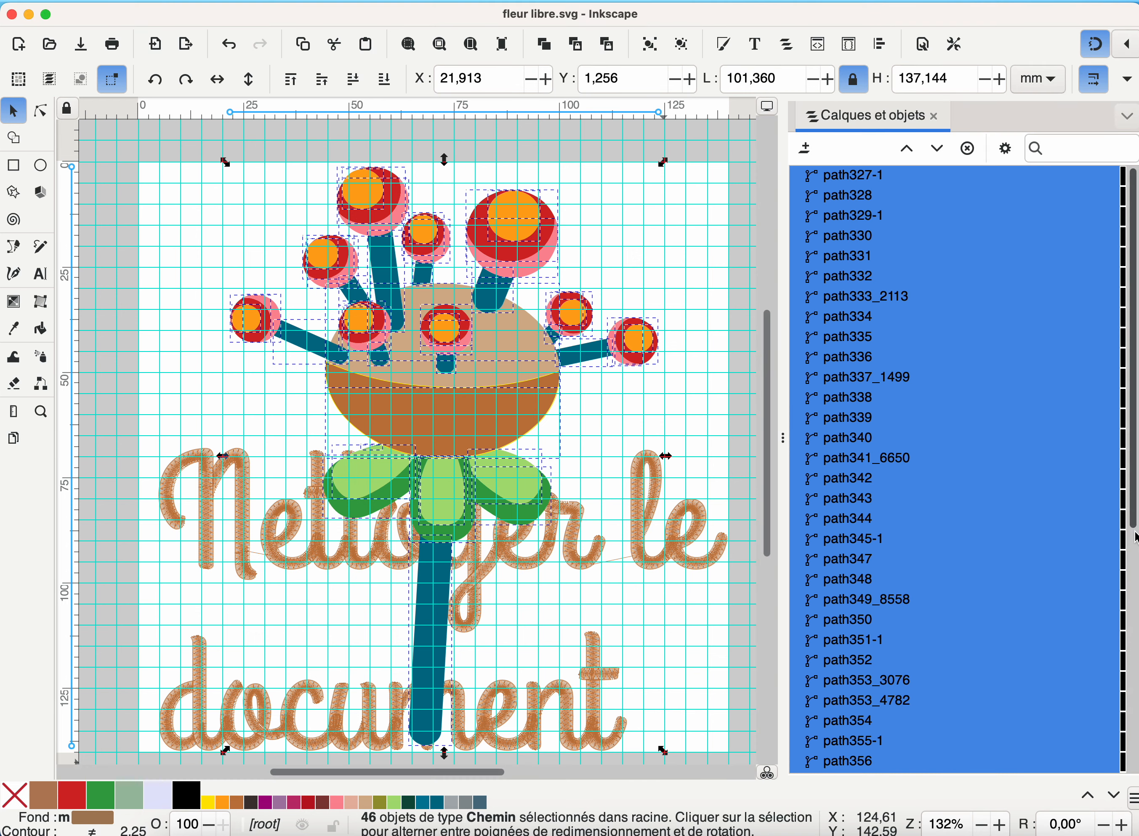
click(1134, 605)
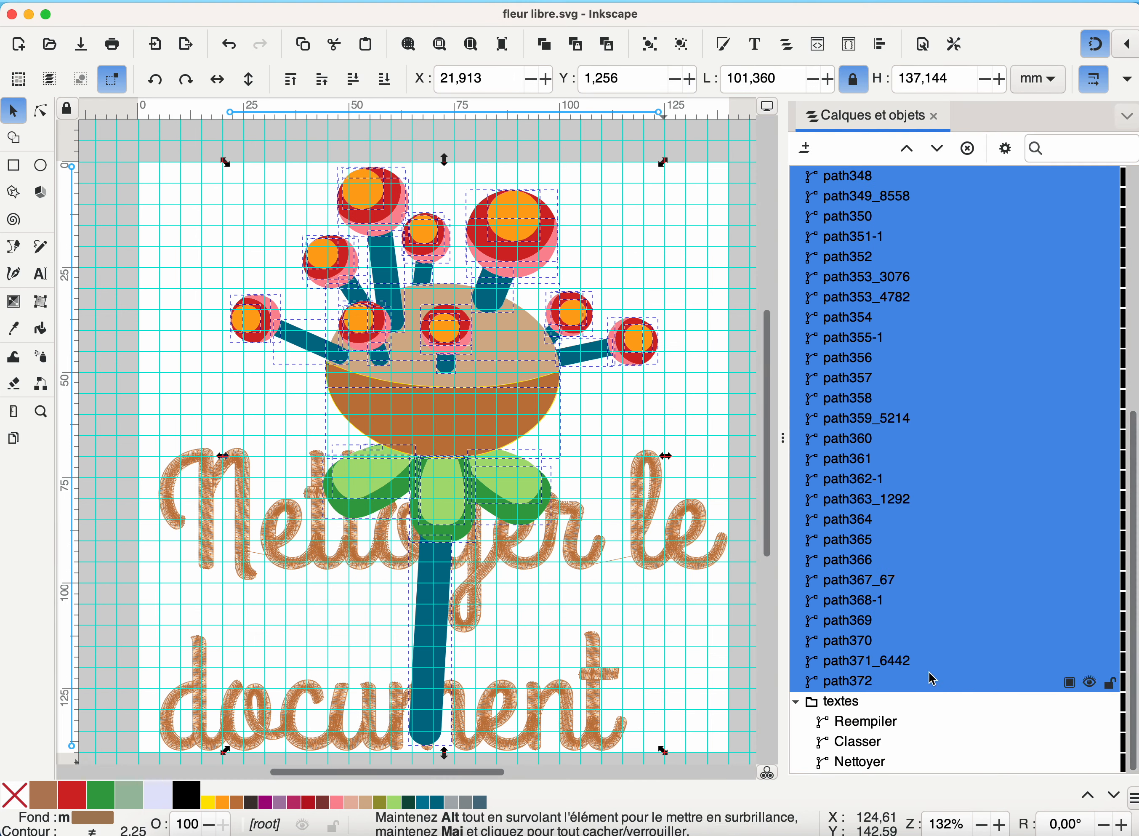
scroll(1009, 510, up, 10)
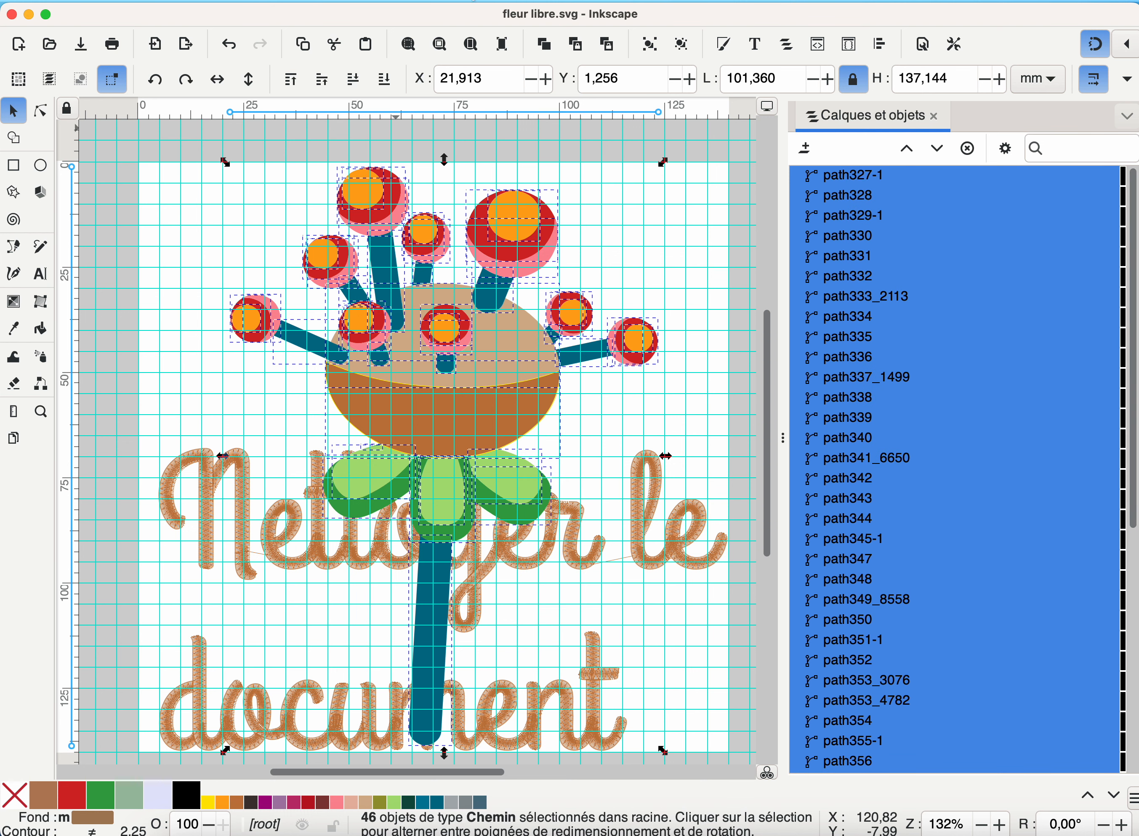
click(558, 1)
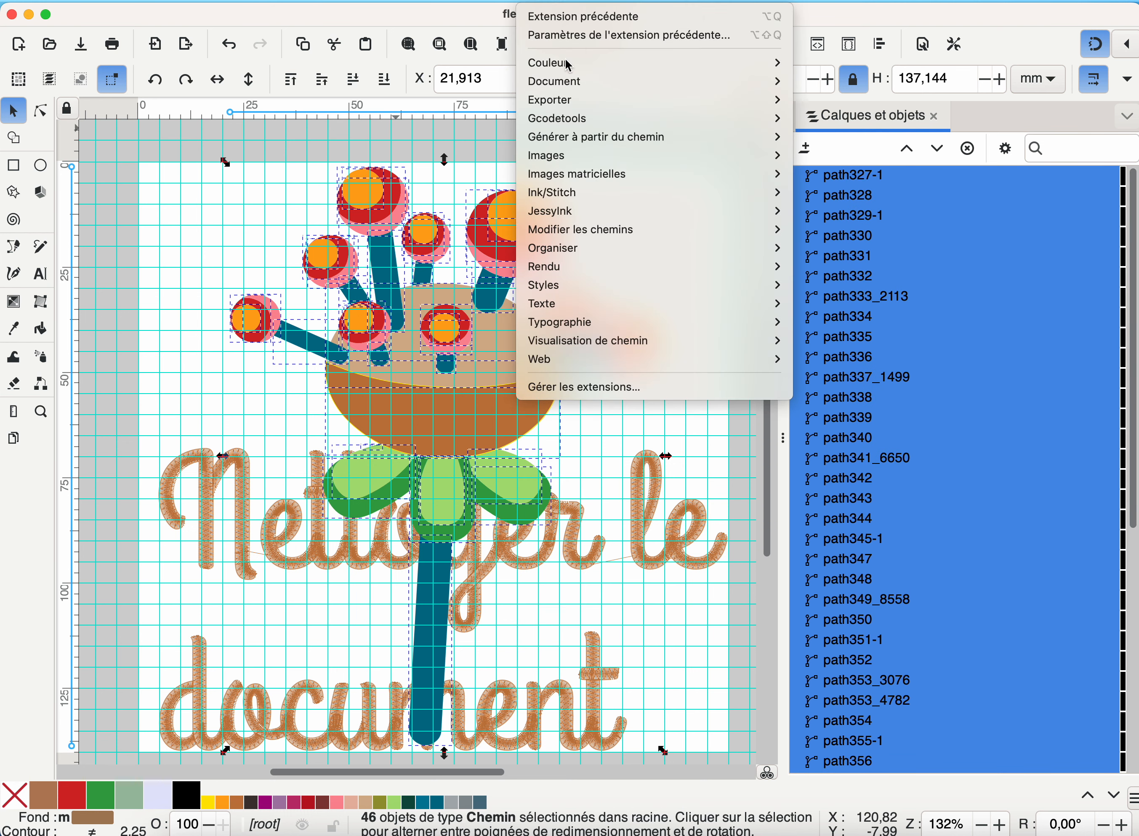
mouse_move(582, 198)
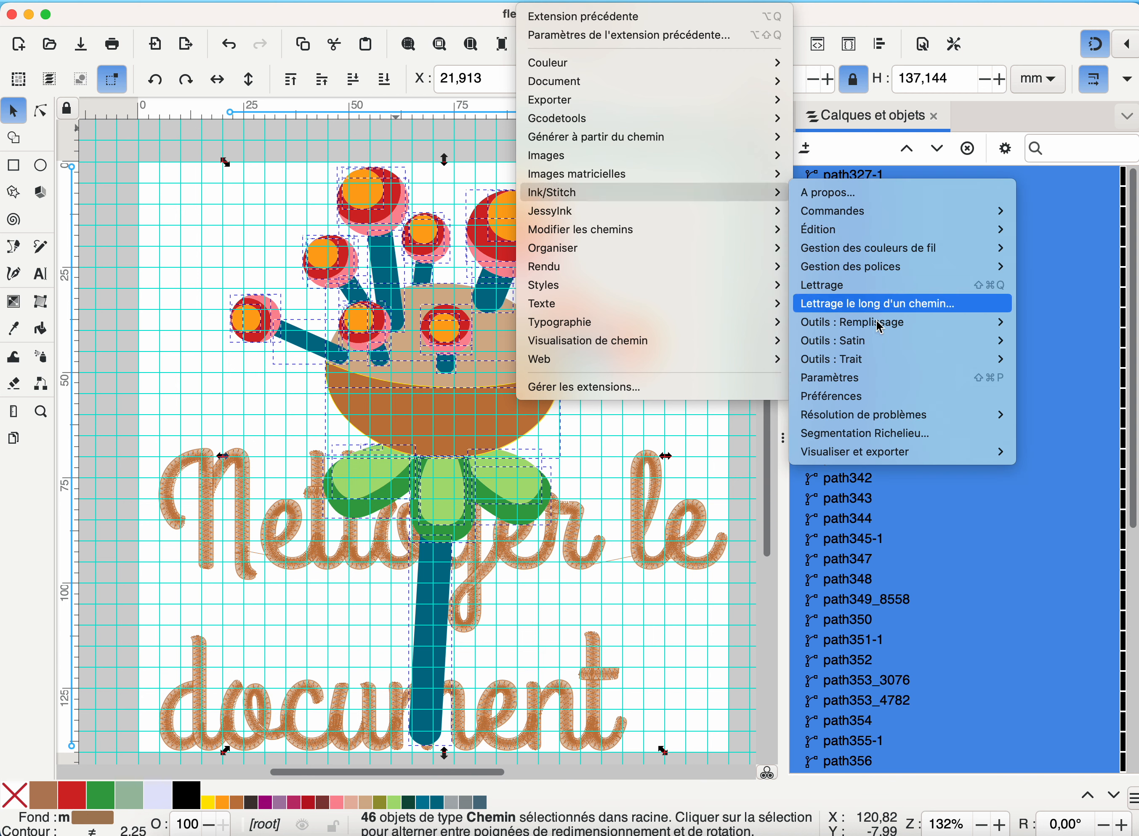
mouse_move(880, 422)
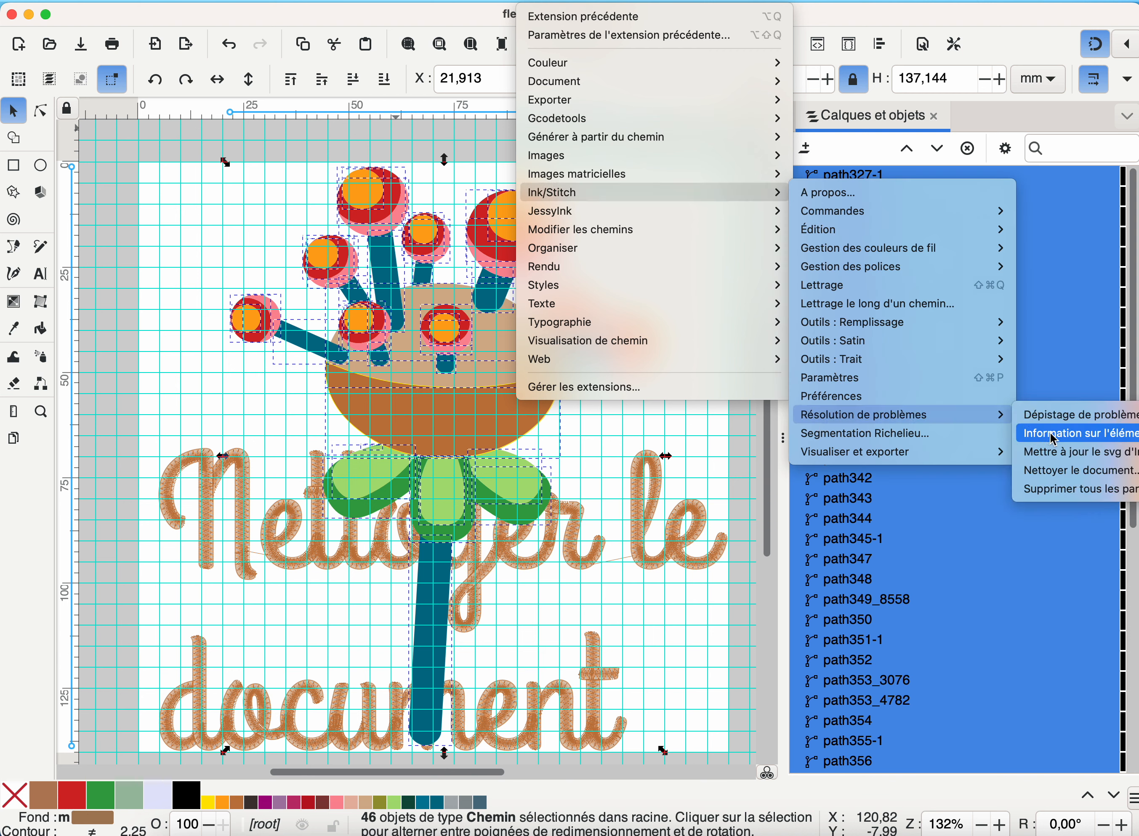
click(1052, 467)
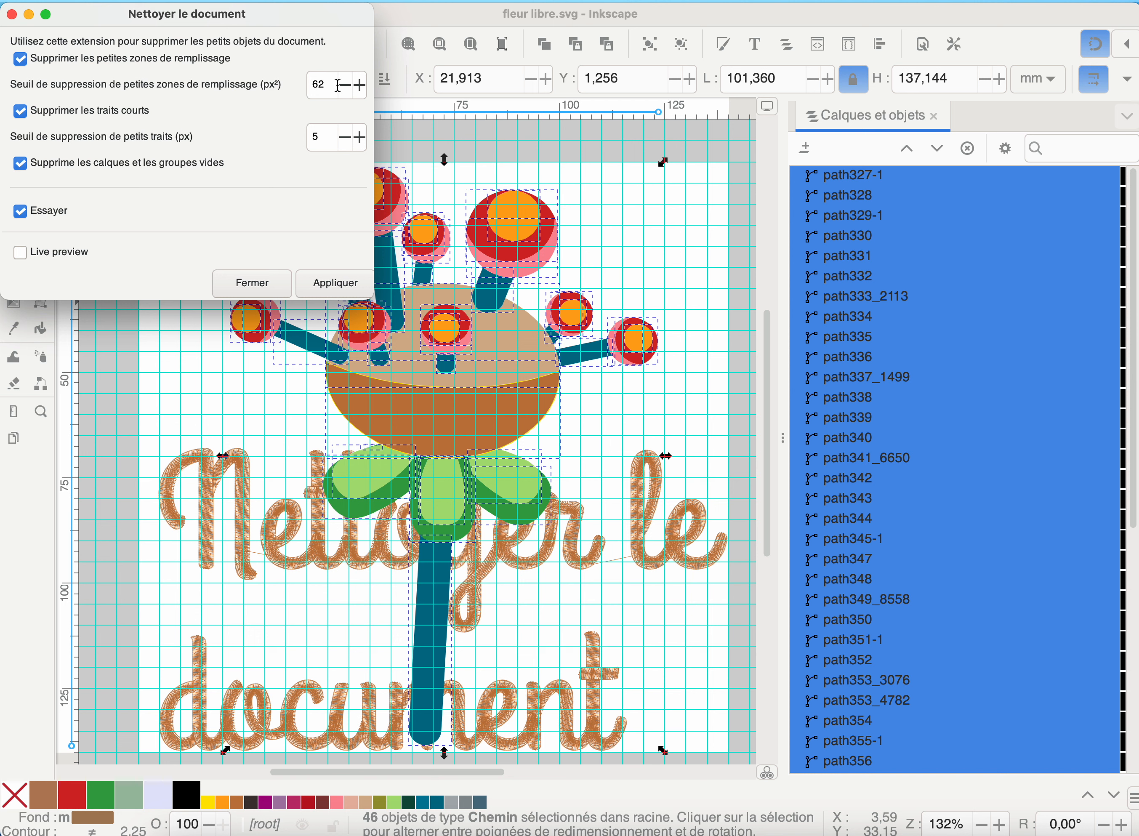
click(362, 85)
click(362, 85)
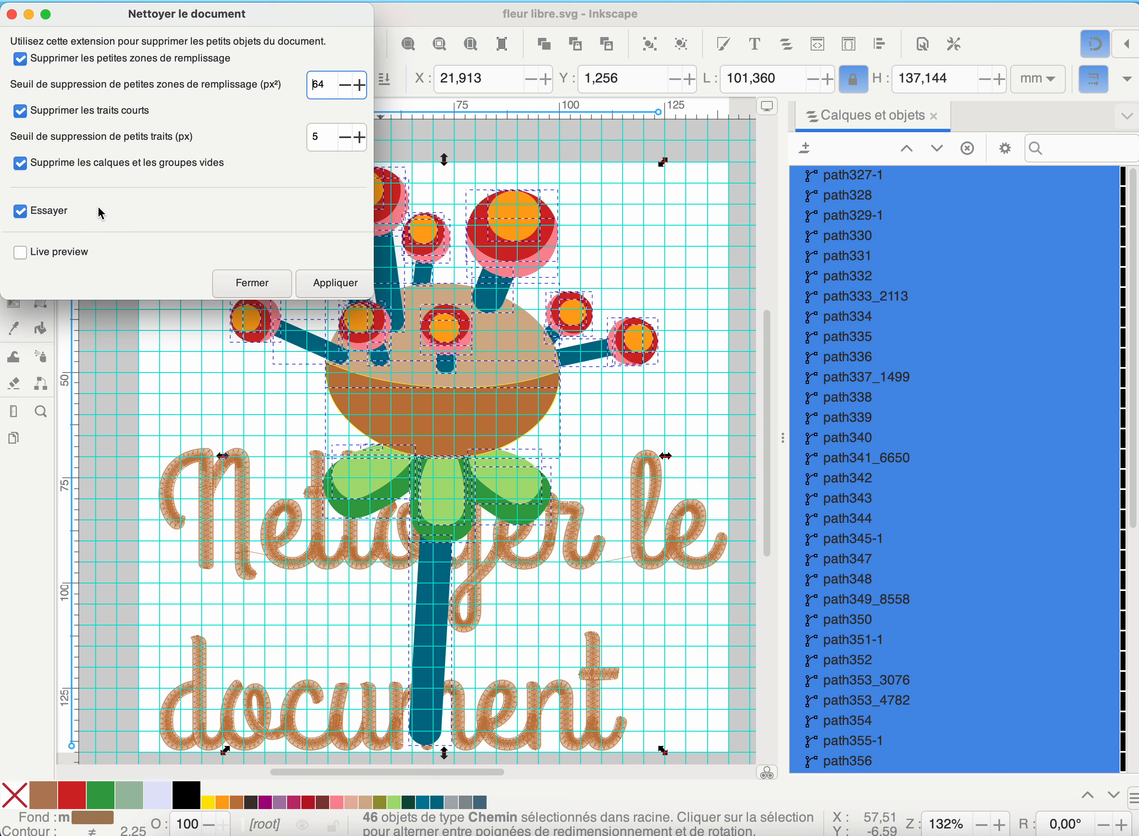
Step: Turn off the Essayer trial mode, apply the document cleanup, and dismiss its report and dialog
click(23, 212)
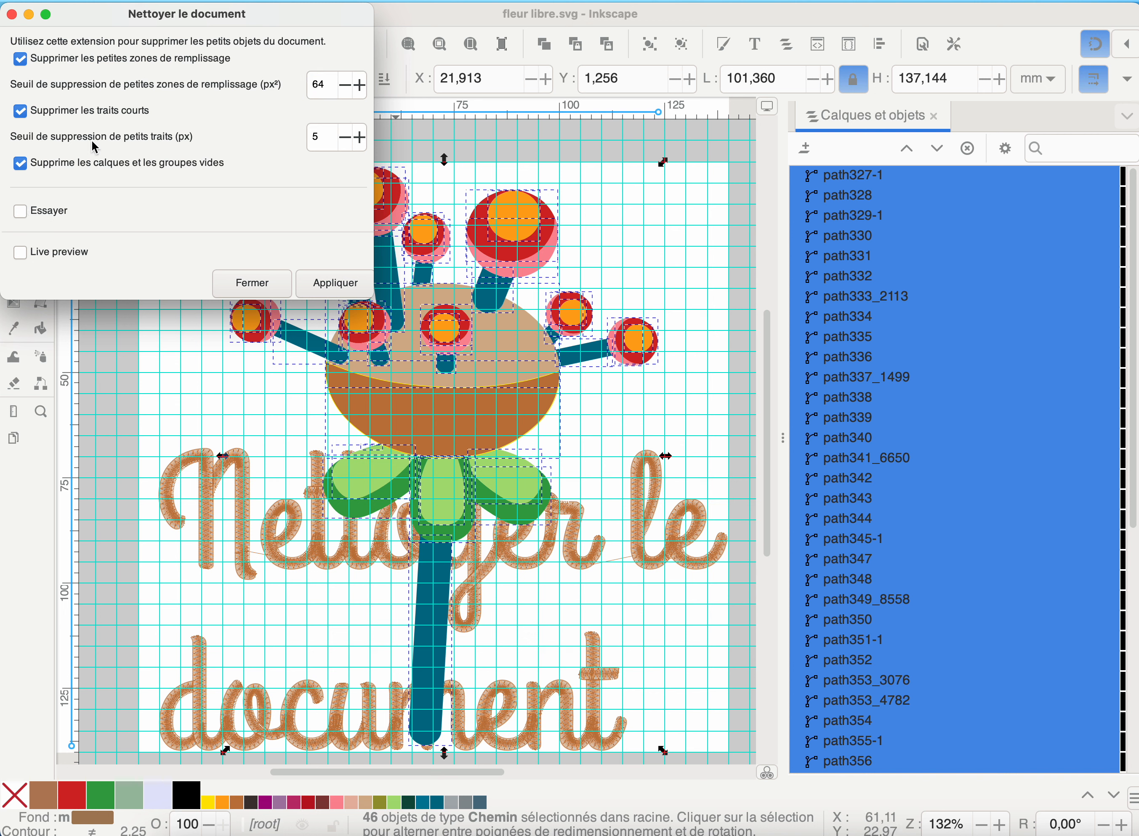
click(337, 287)
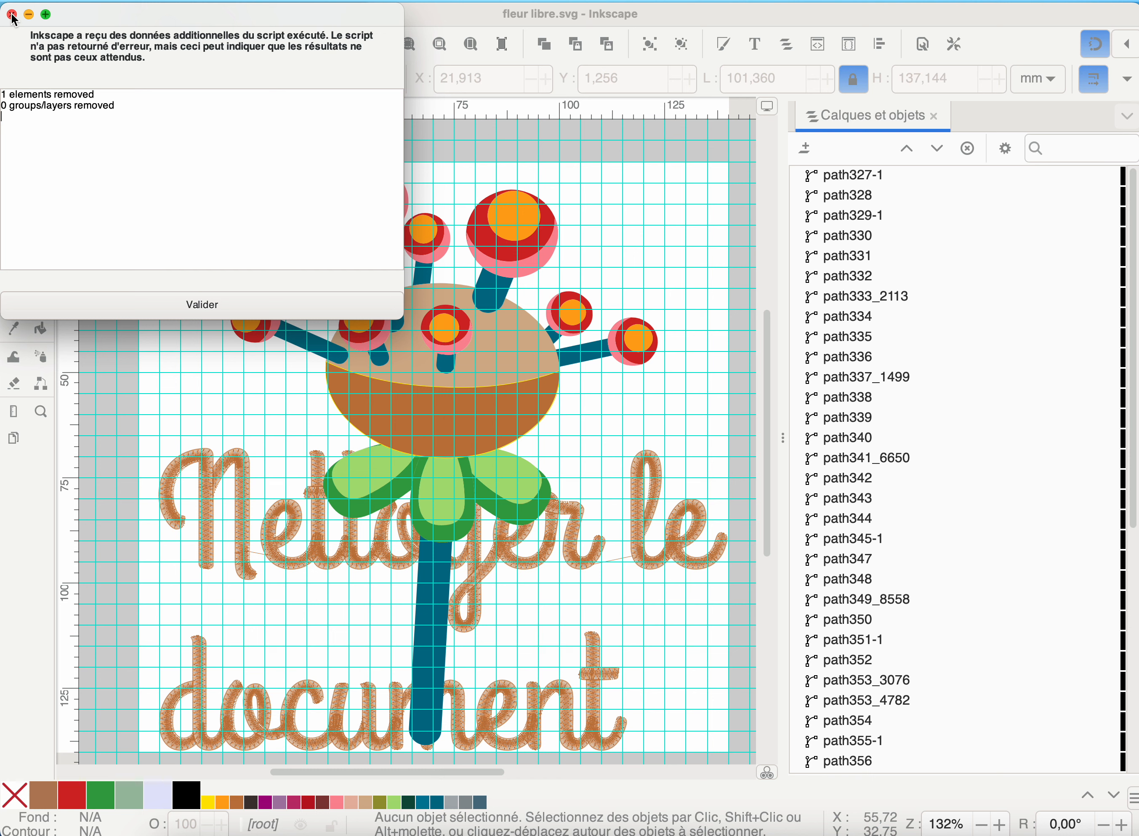
click(222, 304)
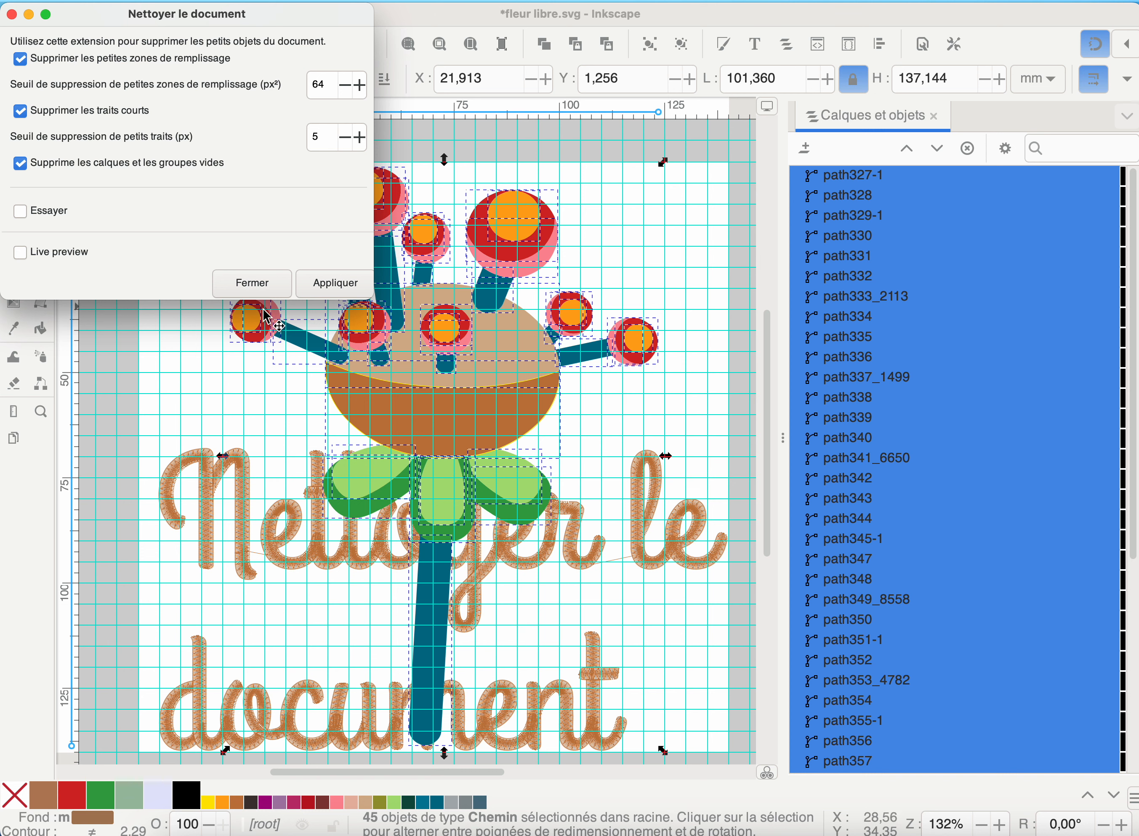
click(249, 284)
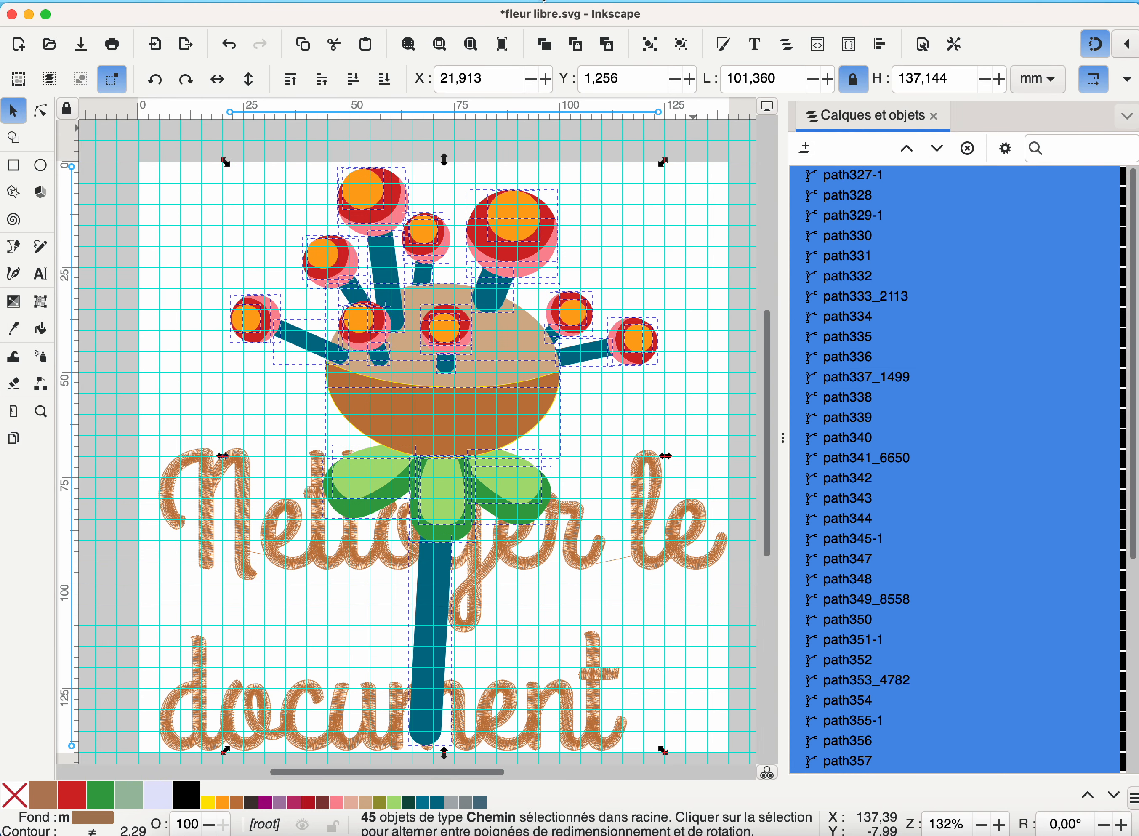
Step: Apply Ink/Stitch's Dépistage de problèmes to the cleaned flower paths, and expand the Résolution de problèmes layer
click(555, 1)
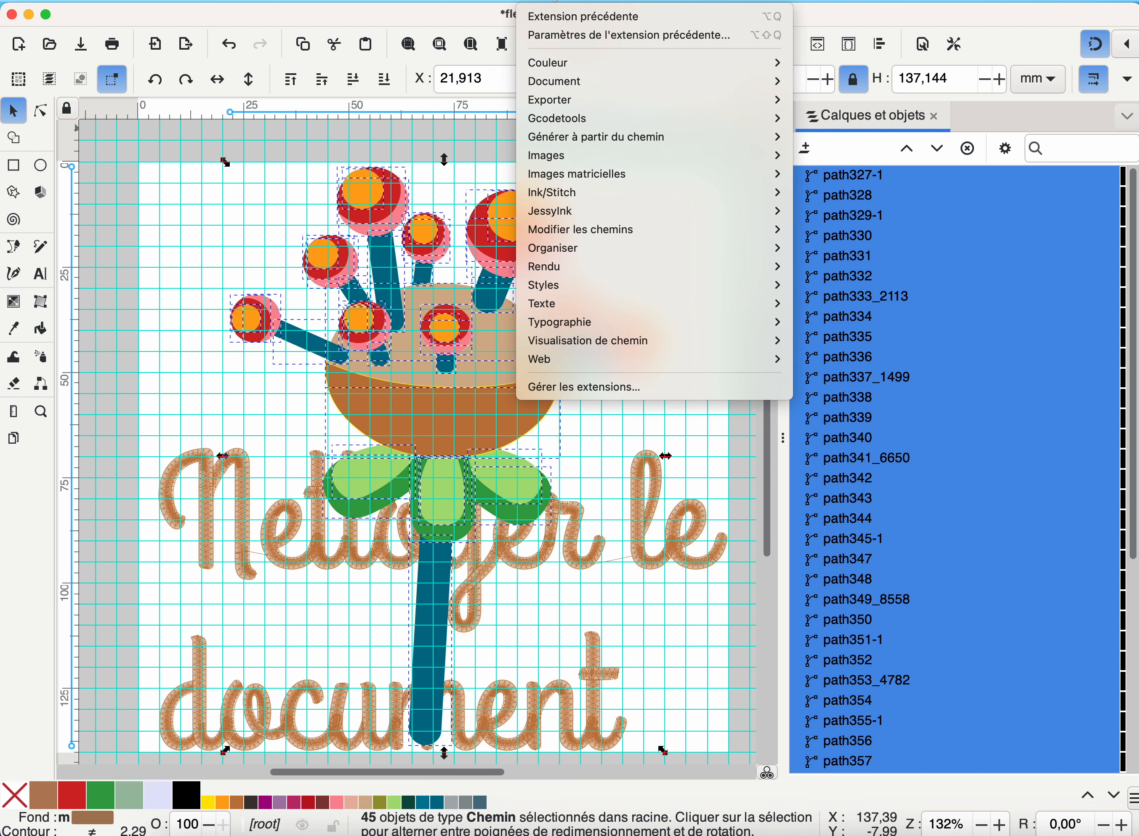
mouse_move(565, 196)
mouse_move(851, 218)
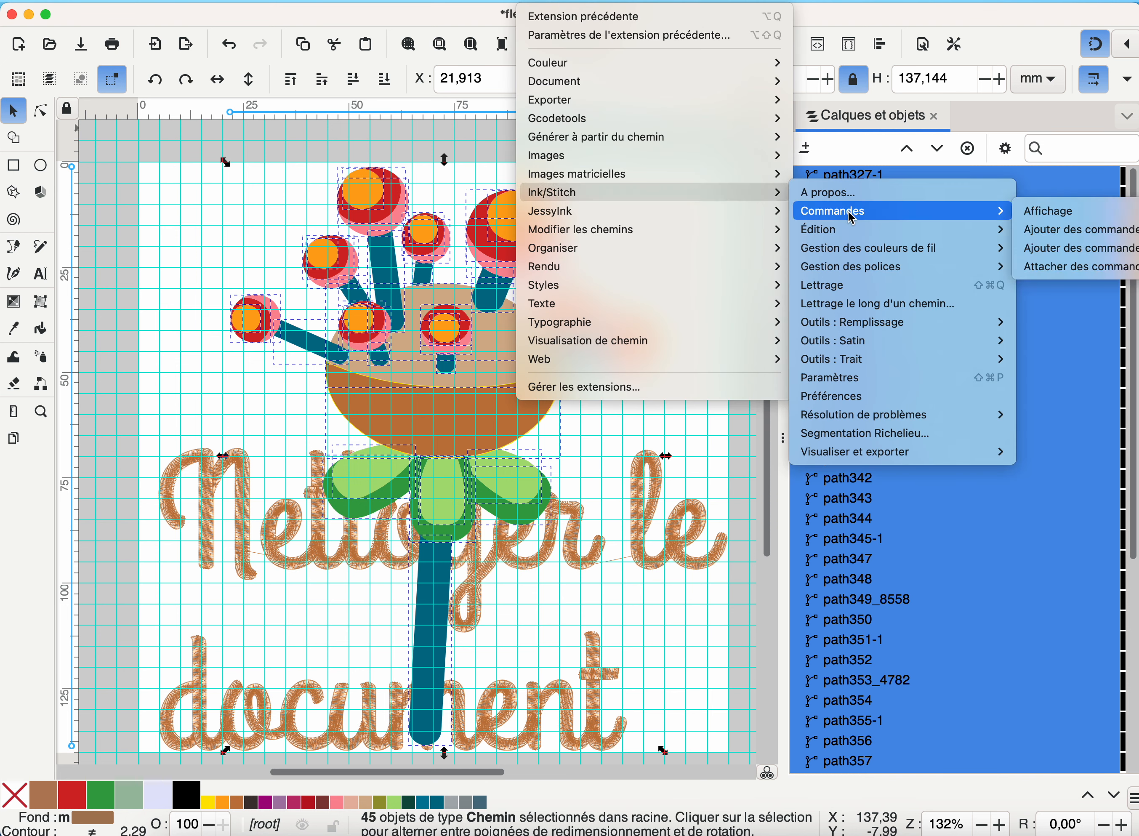
mouse_move(876, 411)
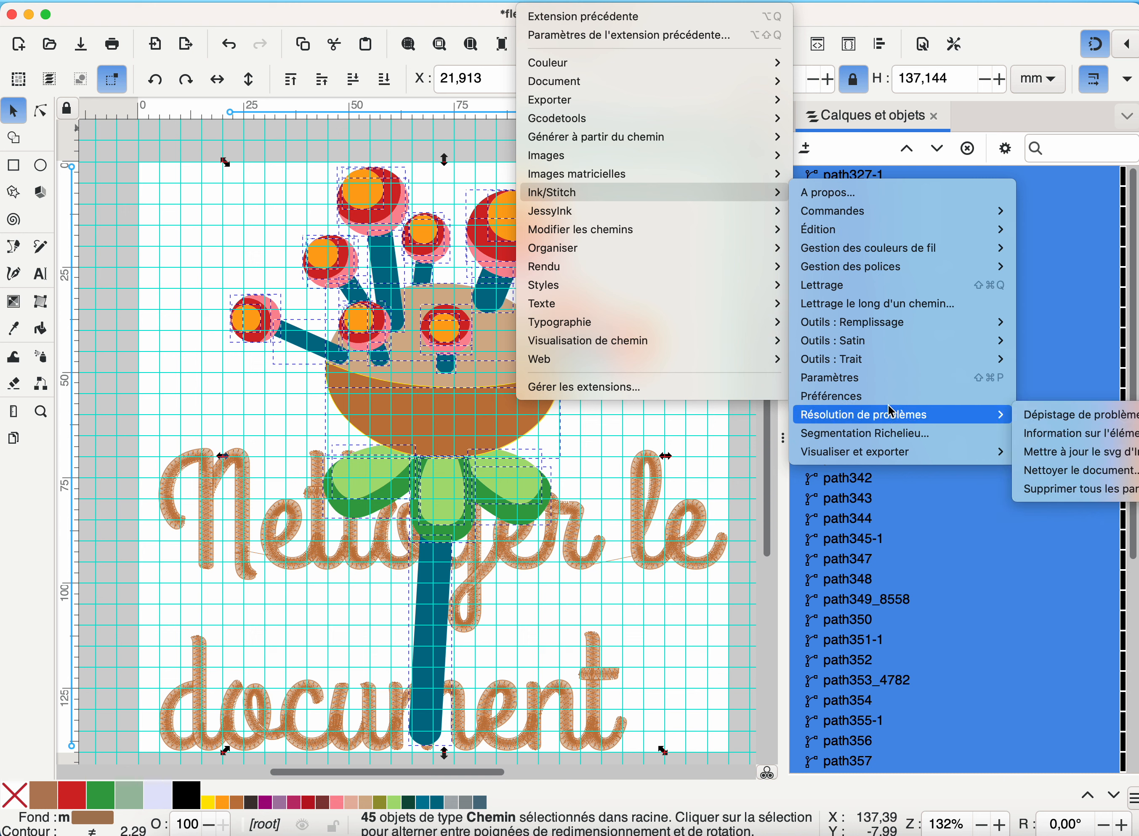
click(1033, 414)
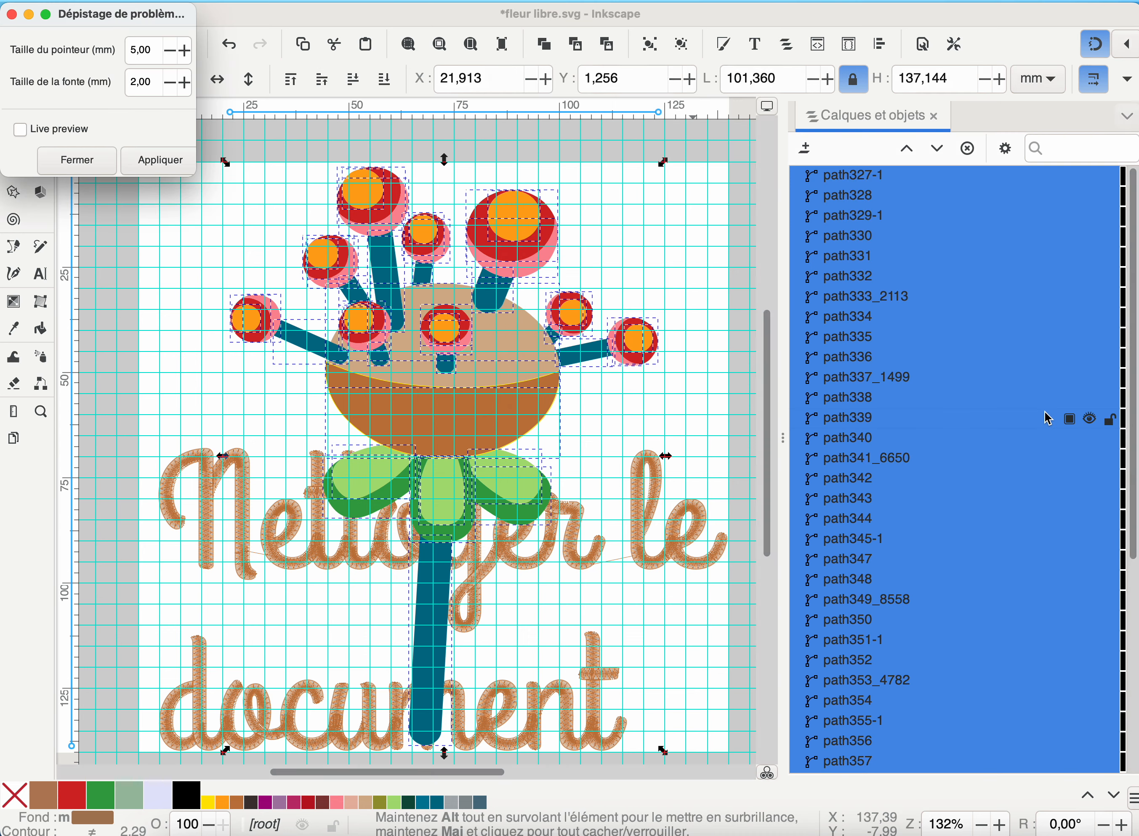
click(149, 171)
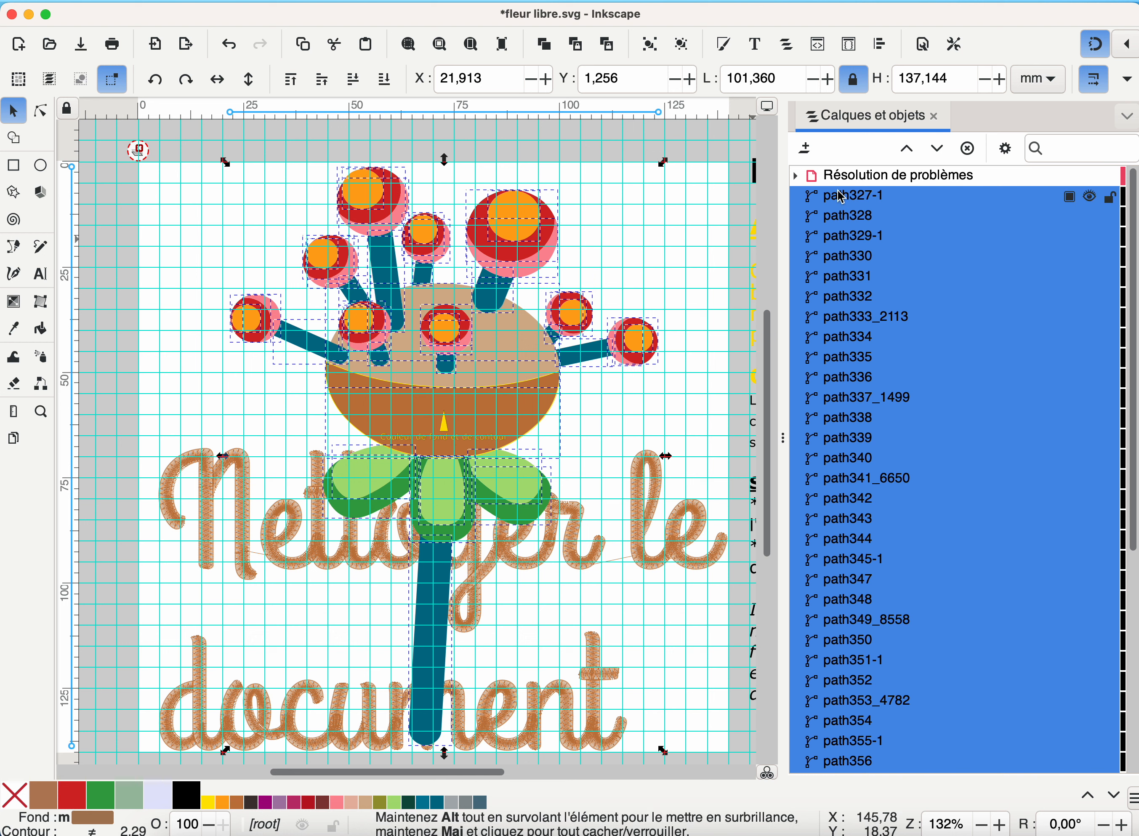
click(796, 176)
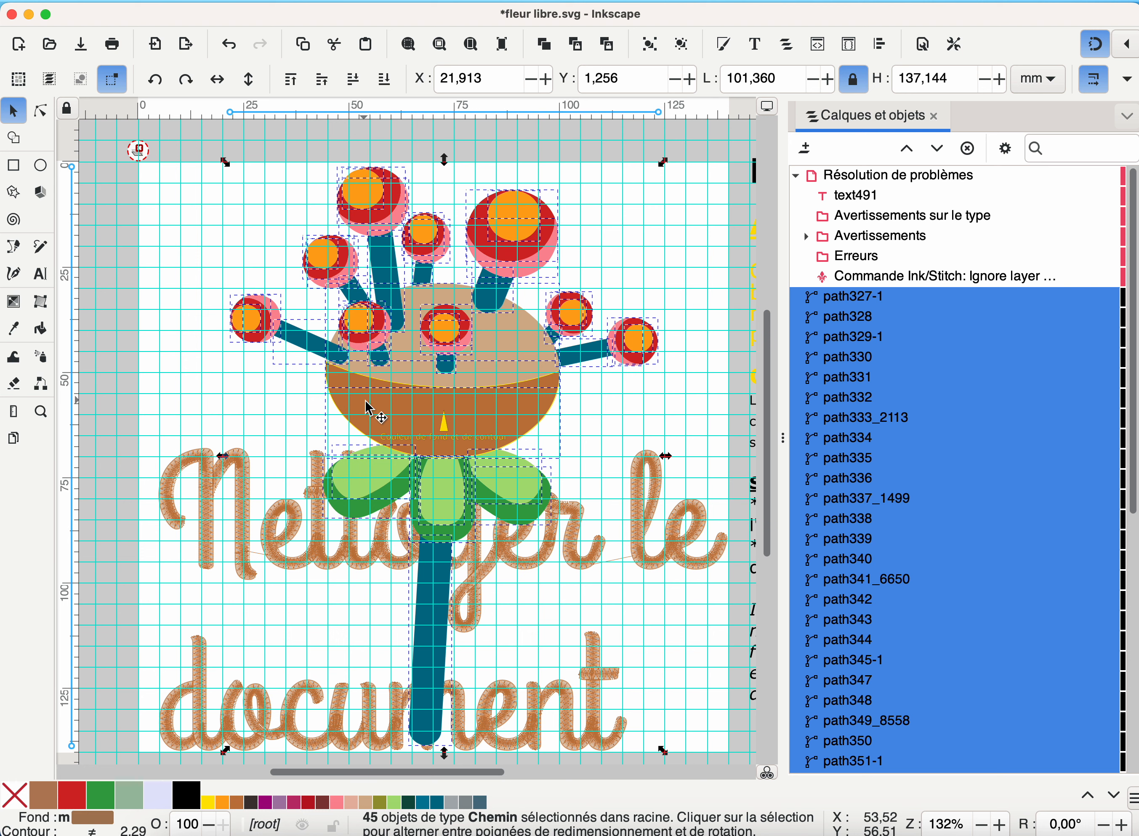
Step: Remove the yellow stroke from the dark brown lower half of the flower's center
click(165, 263)
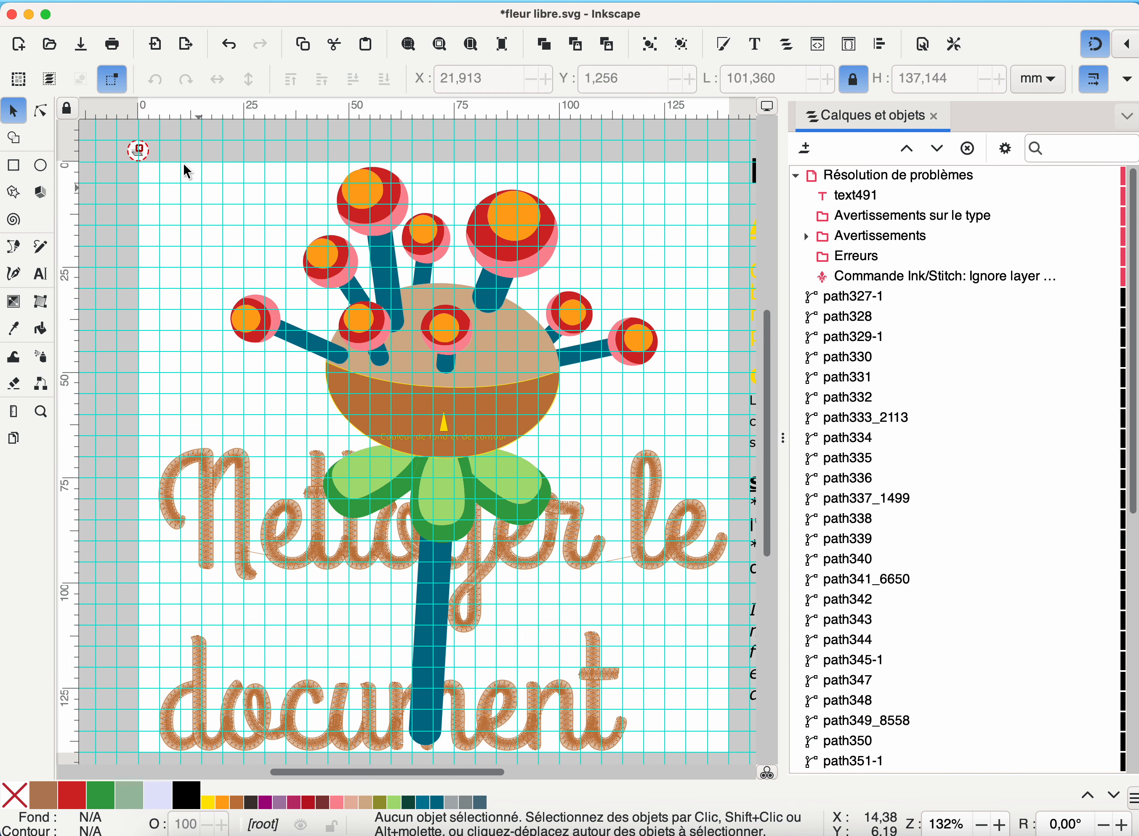
click(41, 110)
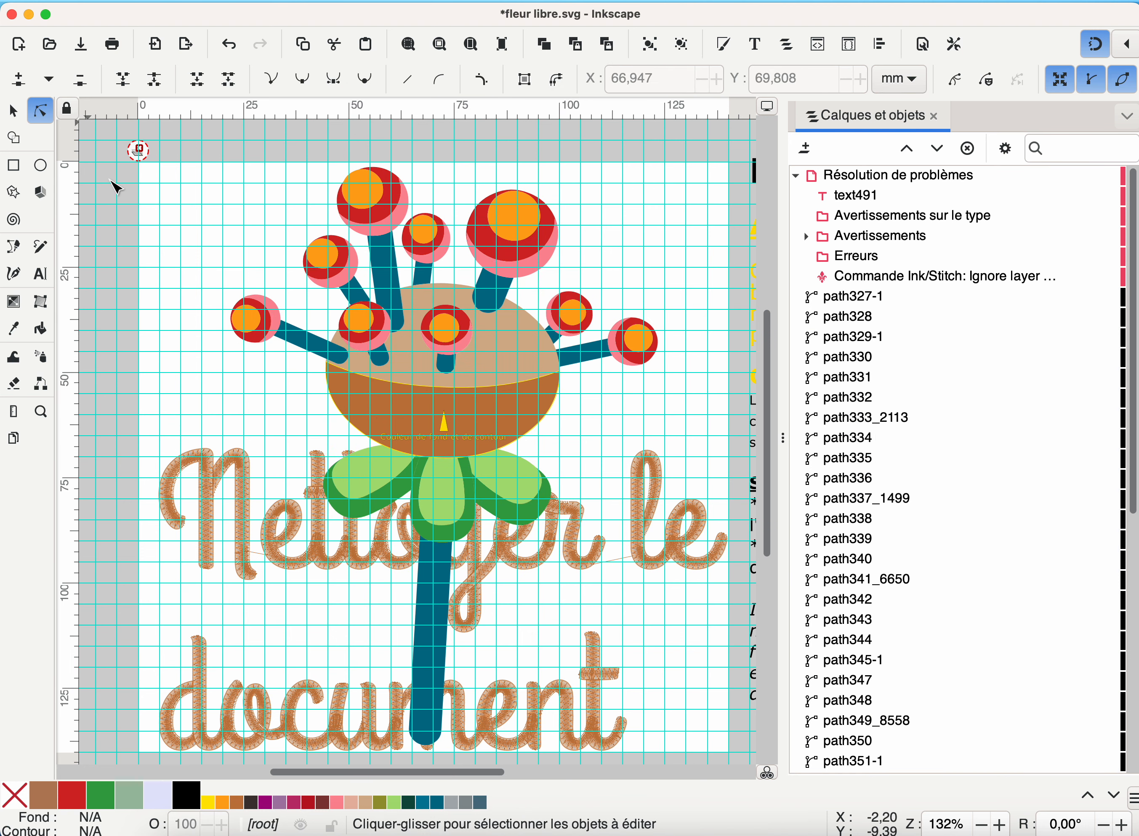
click(481, 417)
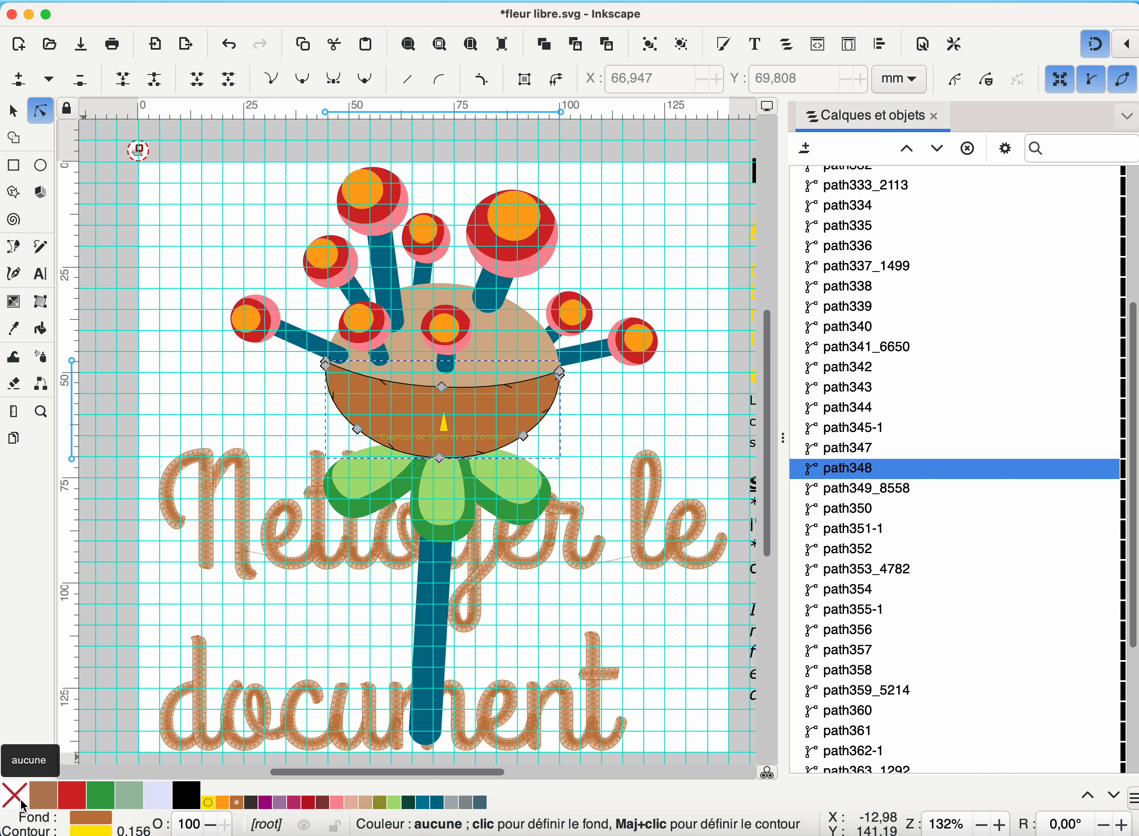
right_click(21, 801)
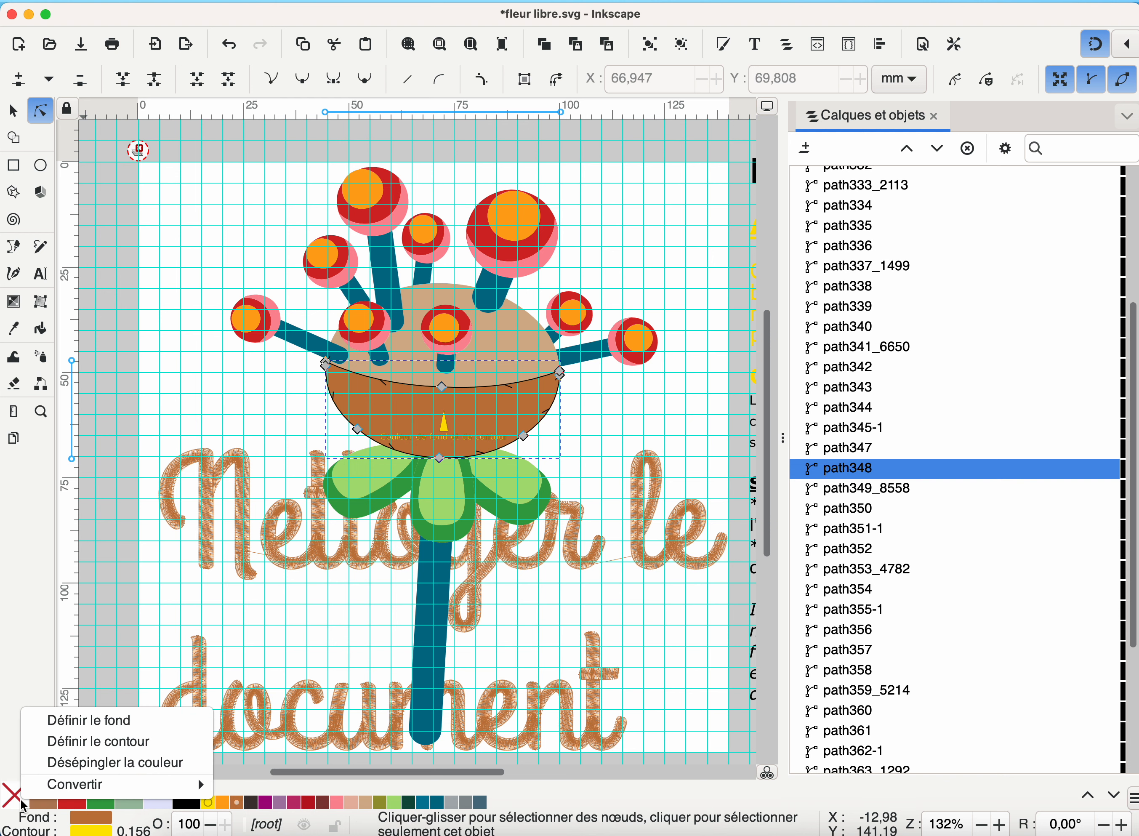
click(126, 746)
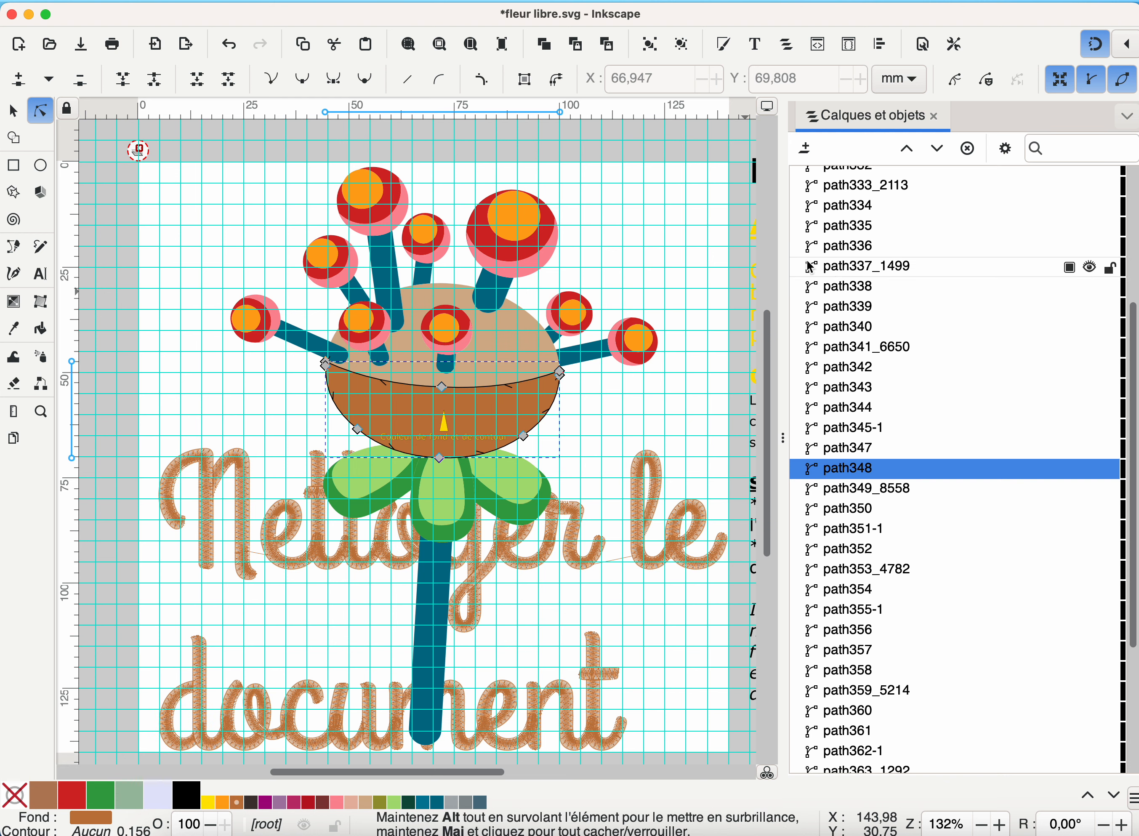
Step: Select every path sharing the large flower's orange fill colour and group the orange circles
scroll(873, 196, up, 5)
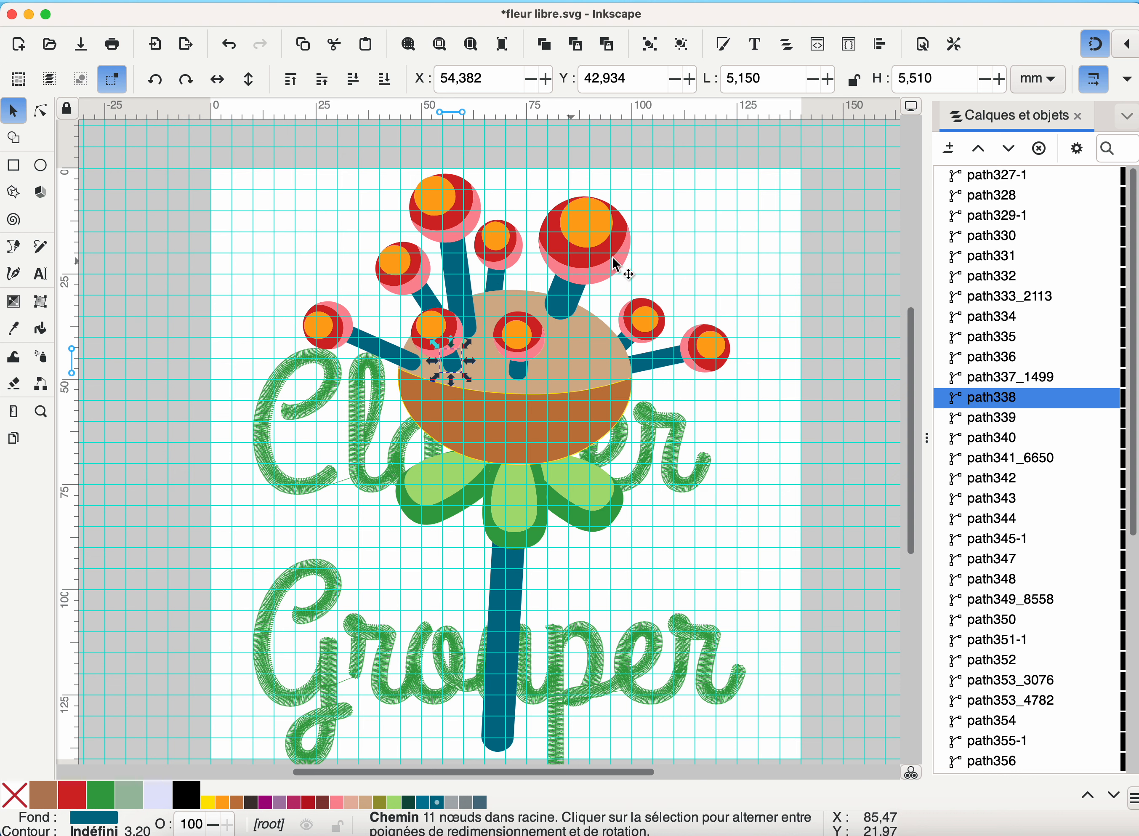
click(580, 229)
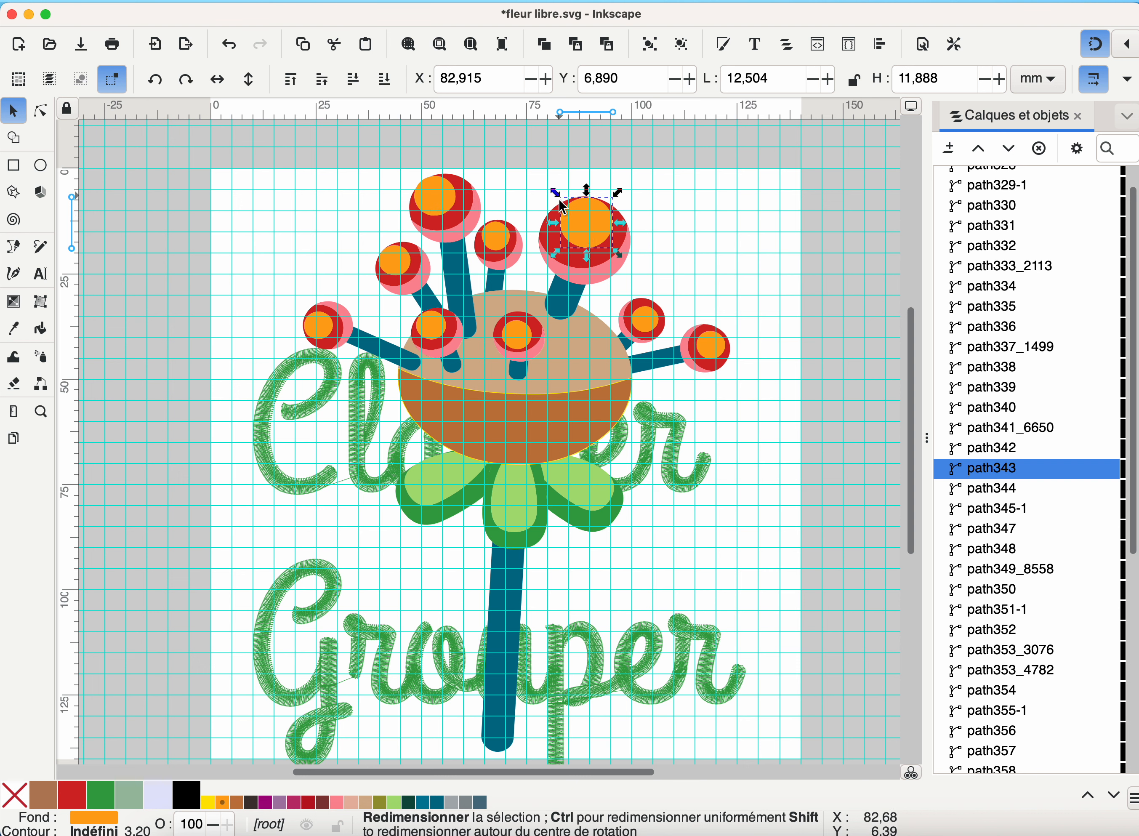
right_click(597, 231)
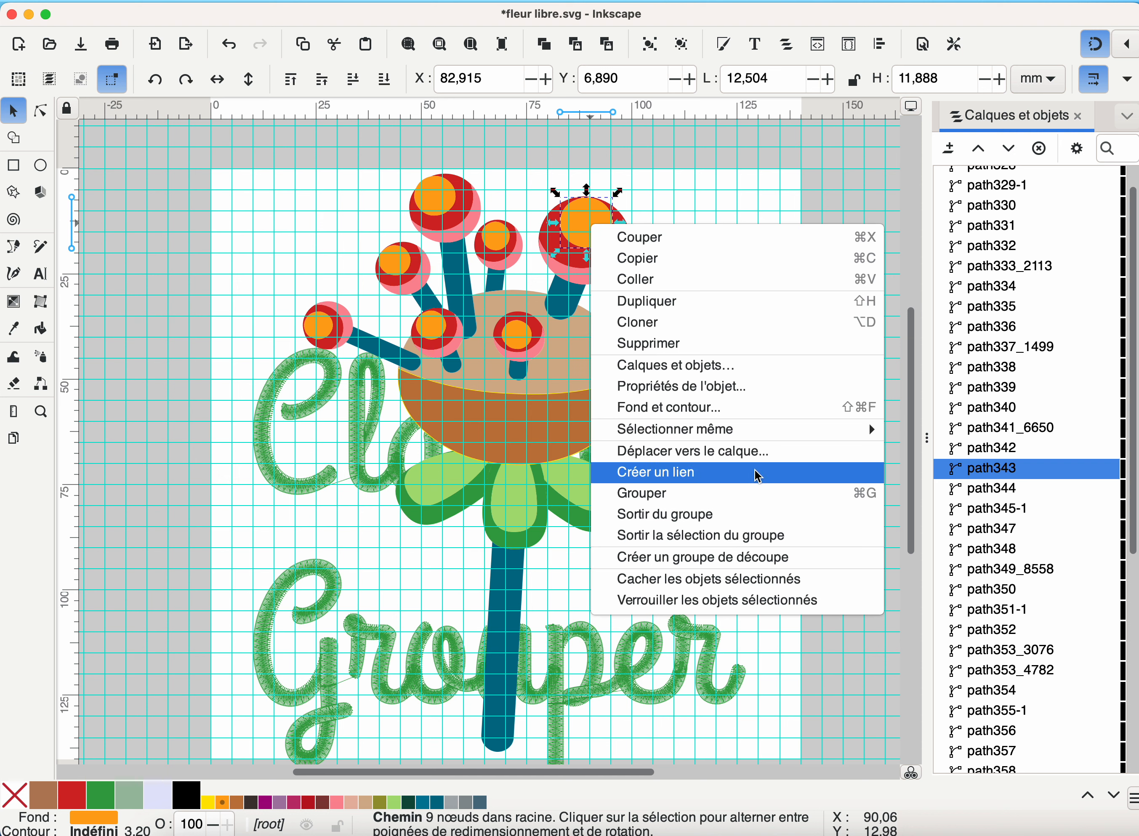
mouse_move(757, 432)
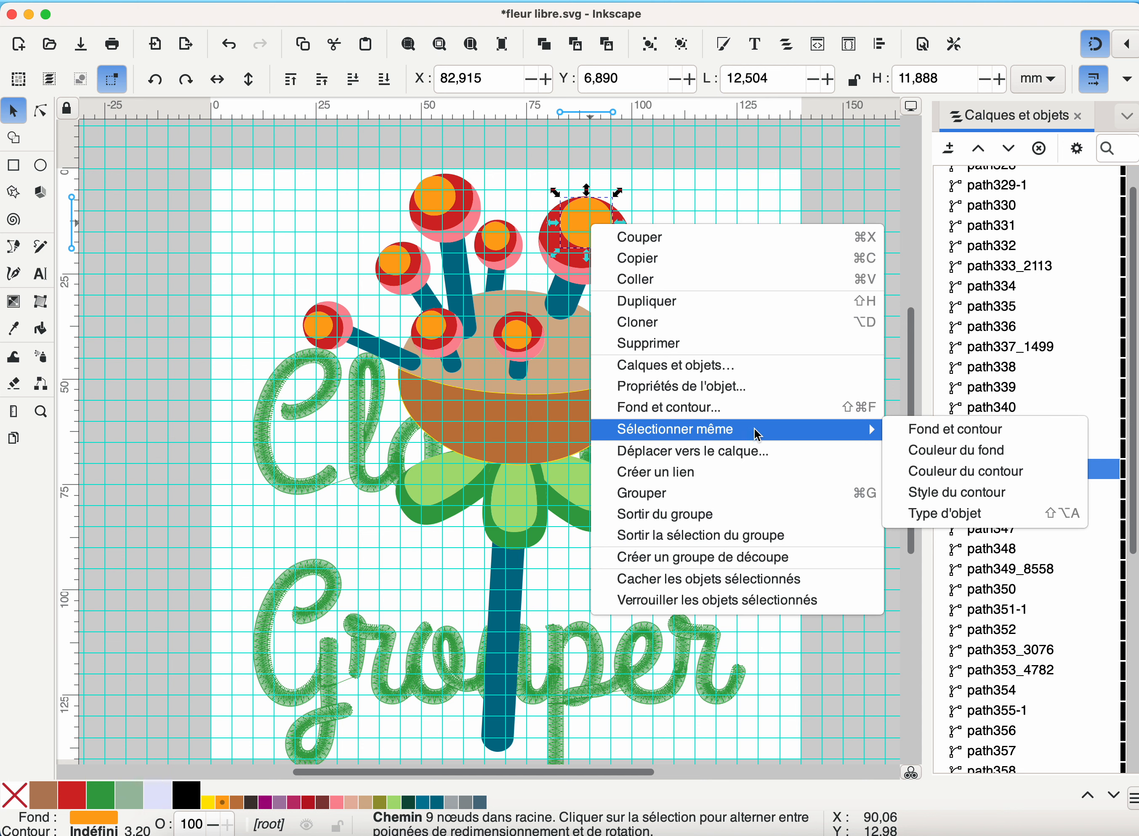
click(923, 450)
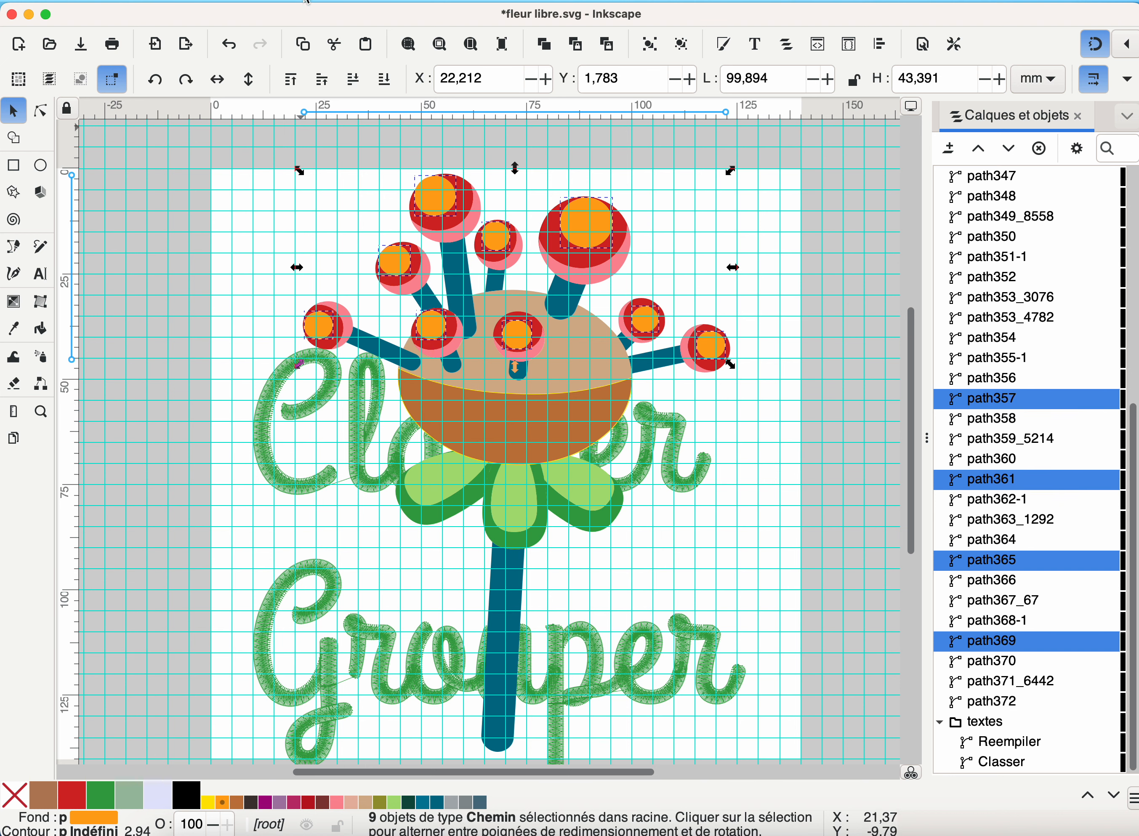
click(355, 1)
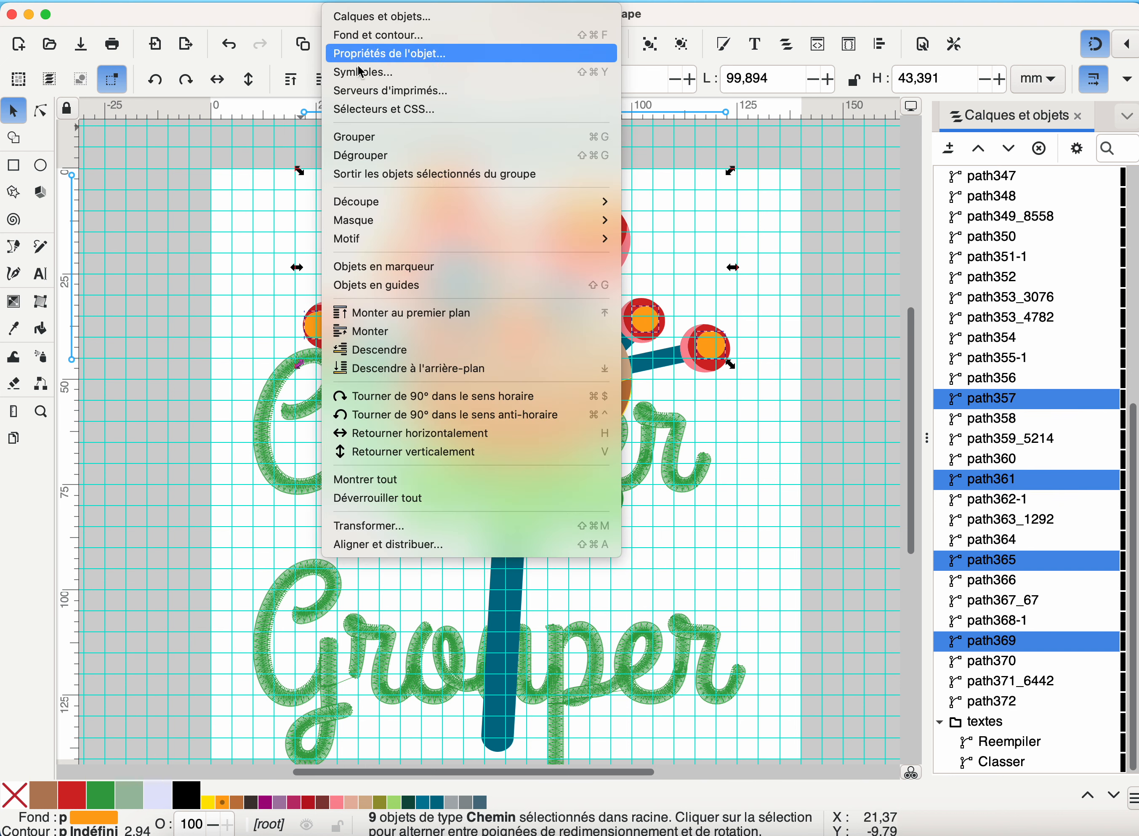
click(378, 136)
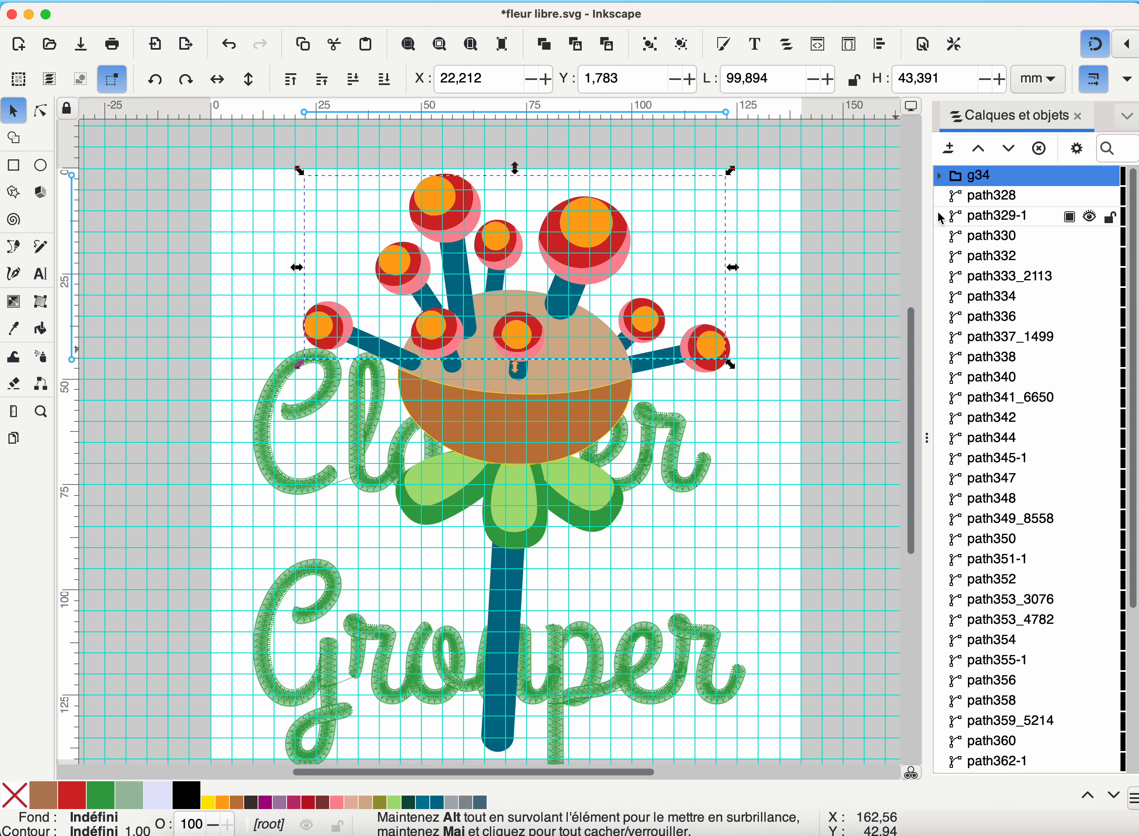
click(847, 345)
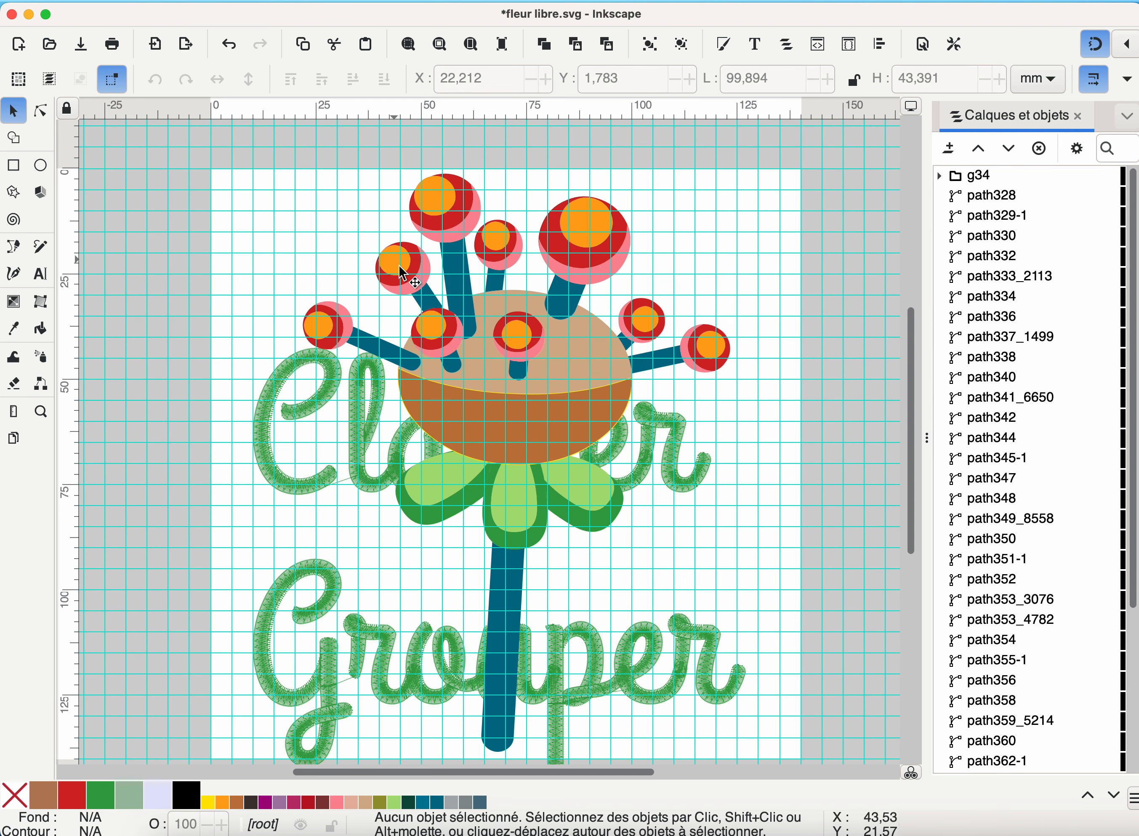
Step: Select all paths with the same red fill colour as the tall flower's ring and group them
click(41, 110)
click(464, 222)
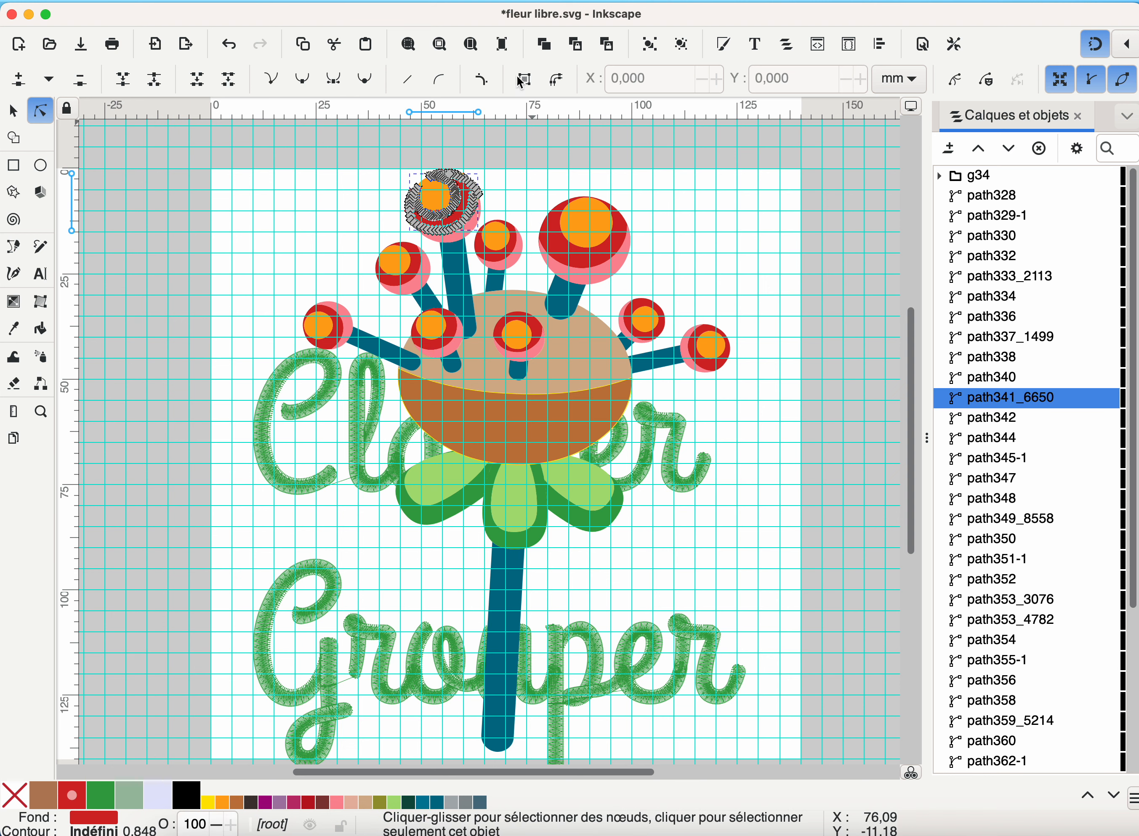
right_click(461, 224)
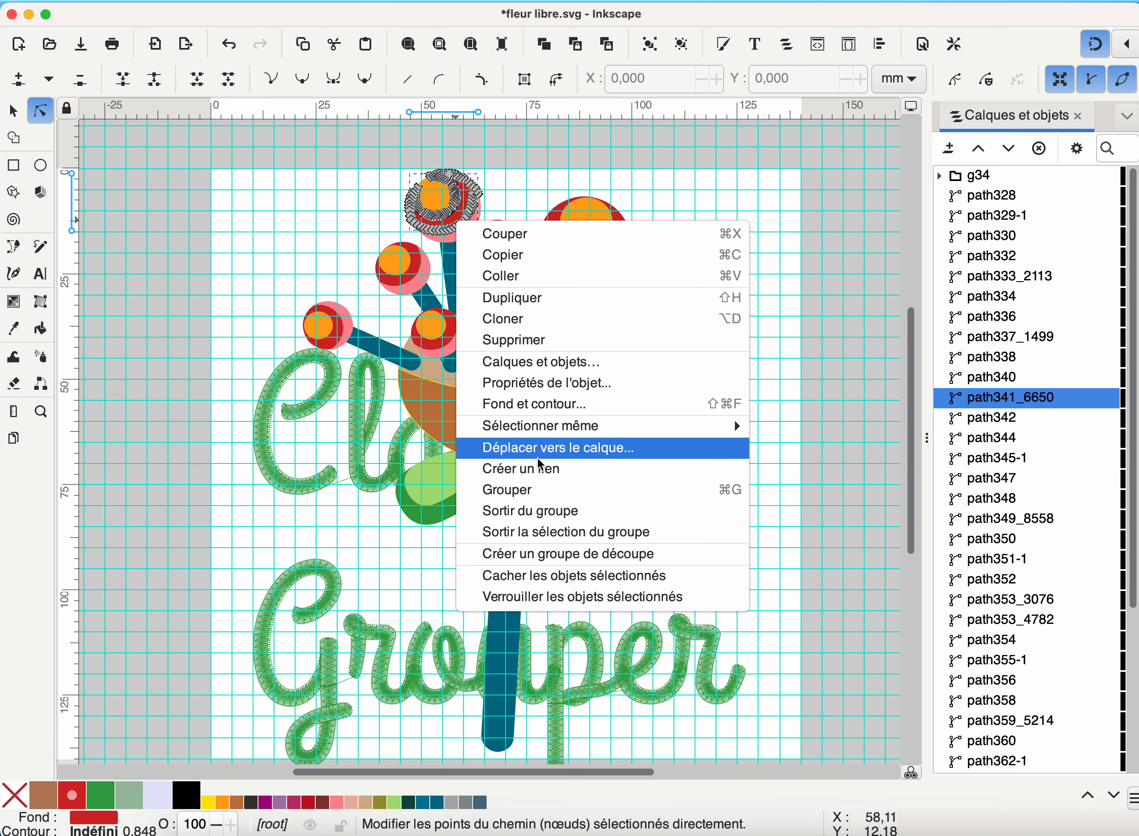
mouse_move(592, 426)
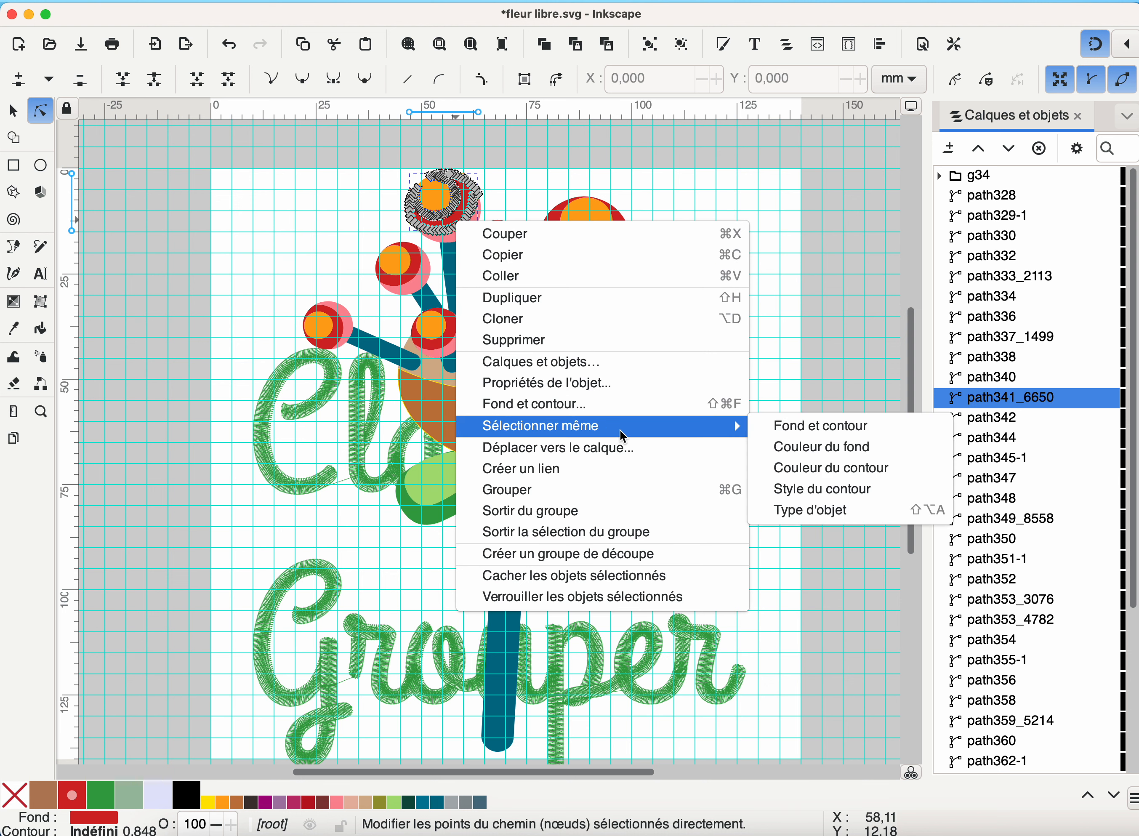
click(817, 449)
scroll(1106, 323, up, 3)
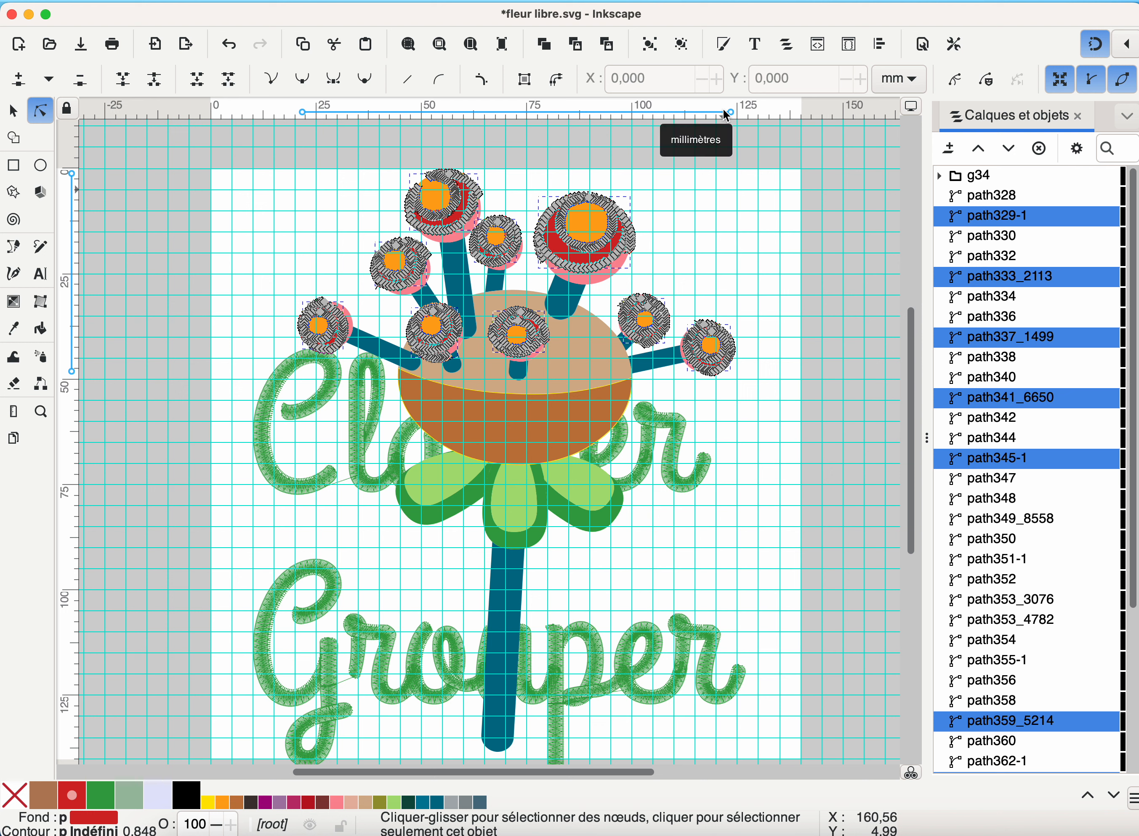
key(ctrl+g)
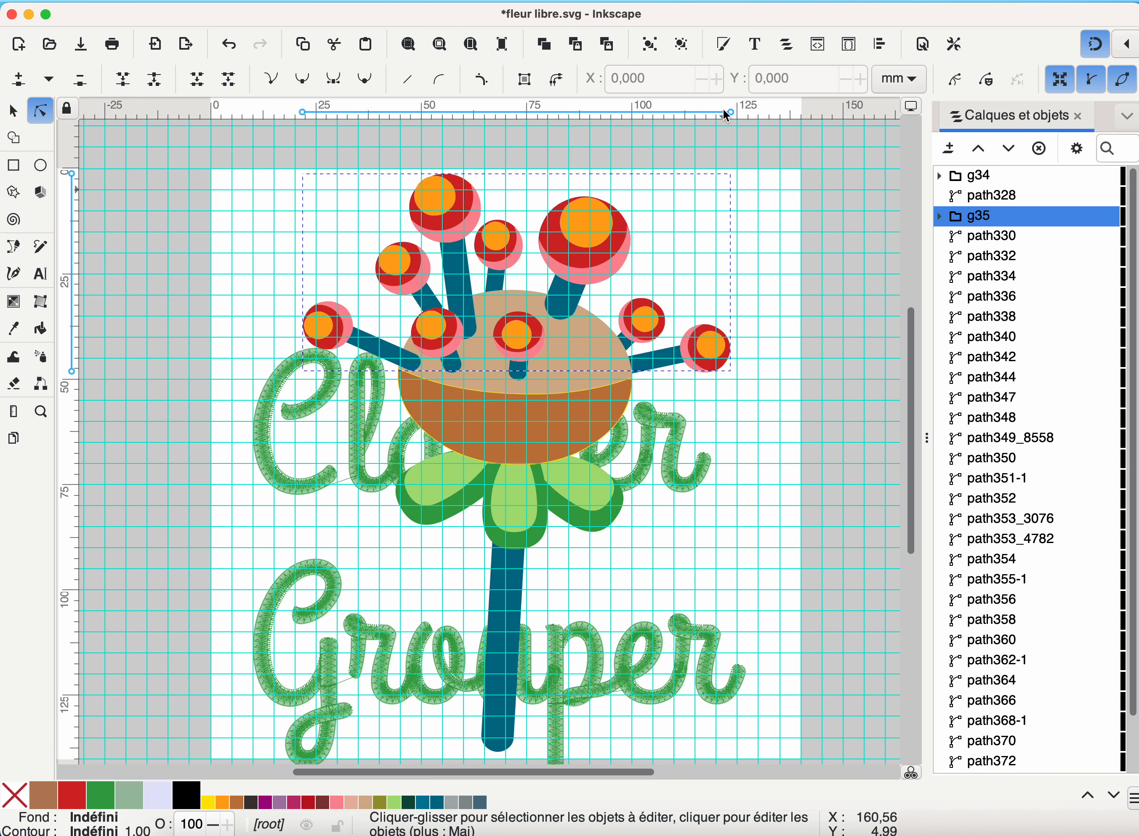
Step: Group all the pink crescent shapes, selecting them by the fill colour of the one on the large flower
click(609, 257)
click(586, 289)
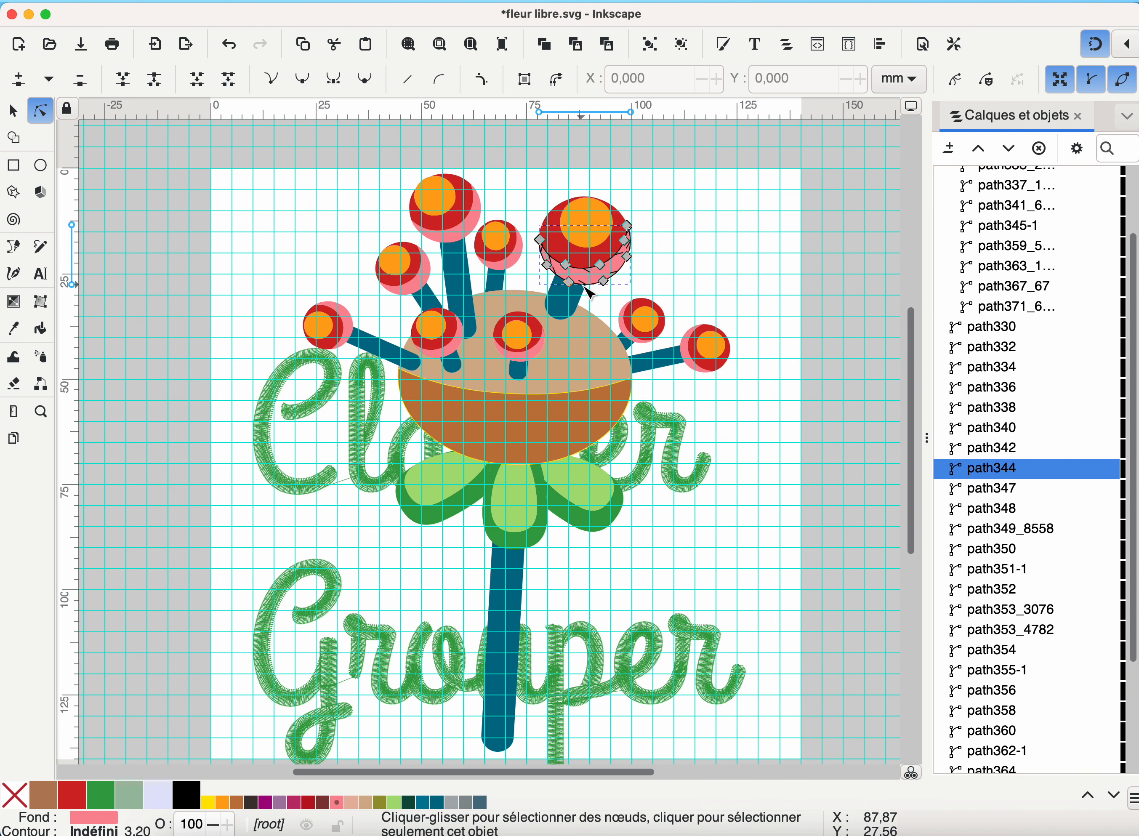
right_click(586, 284)
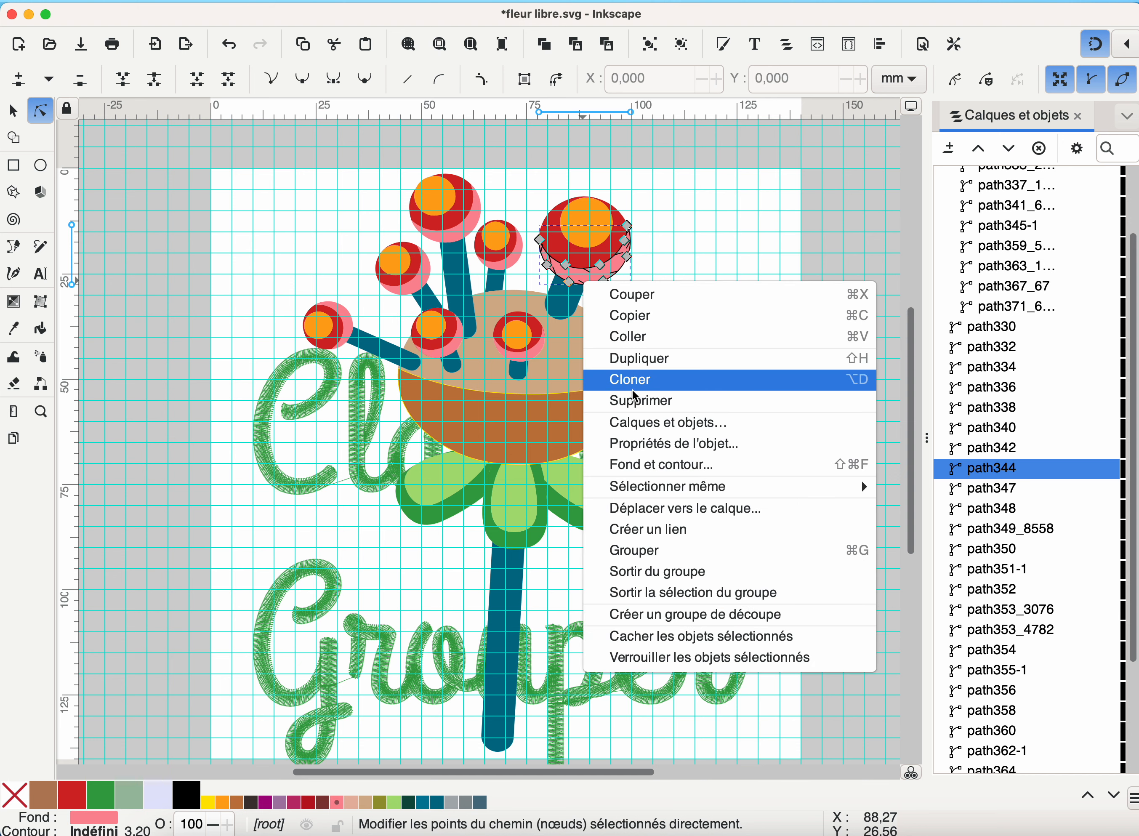
mouse_move(849, 486)
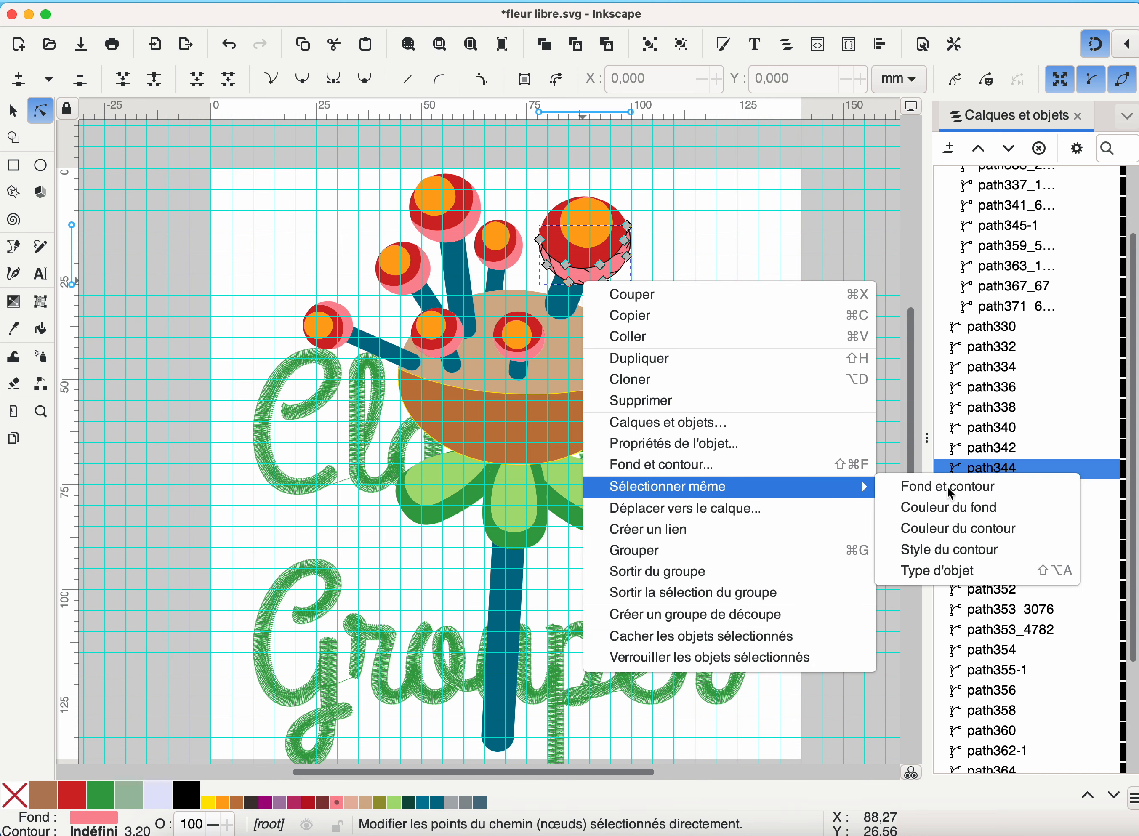
click(988, 510)
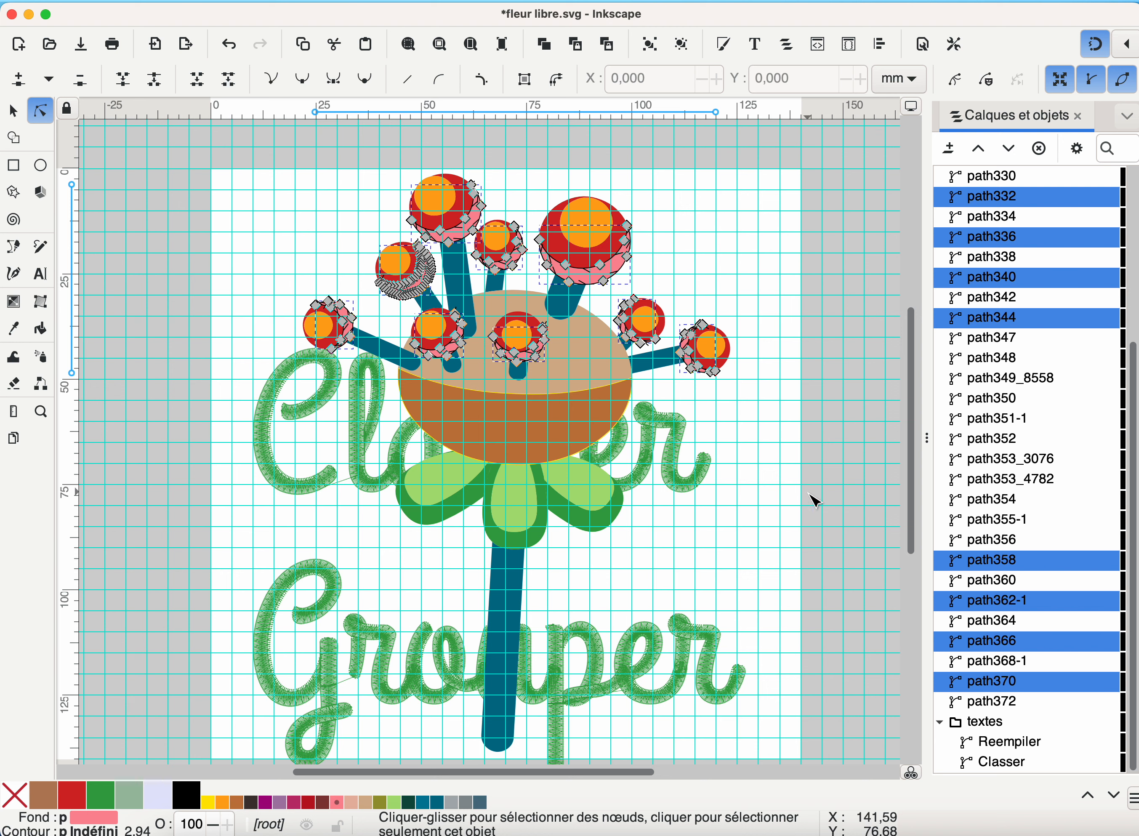
key(ctrl+g)
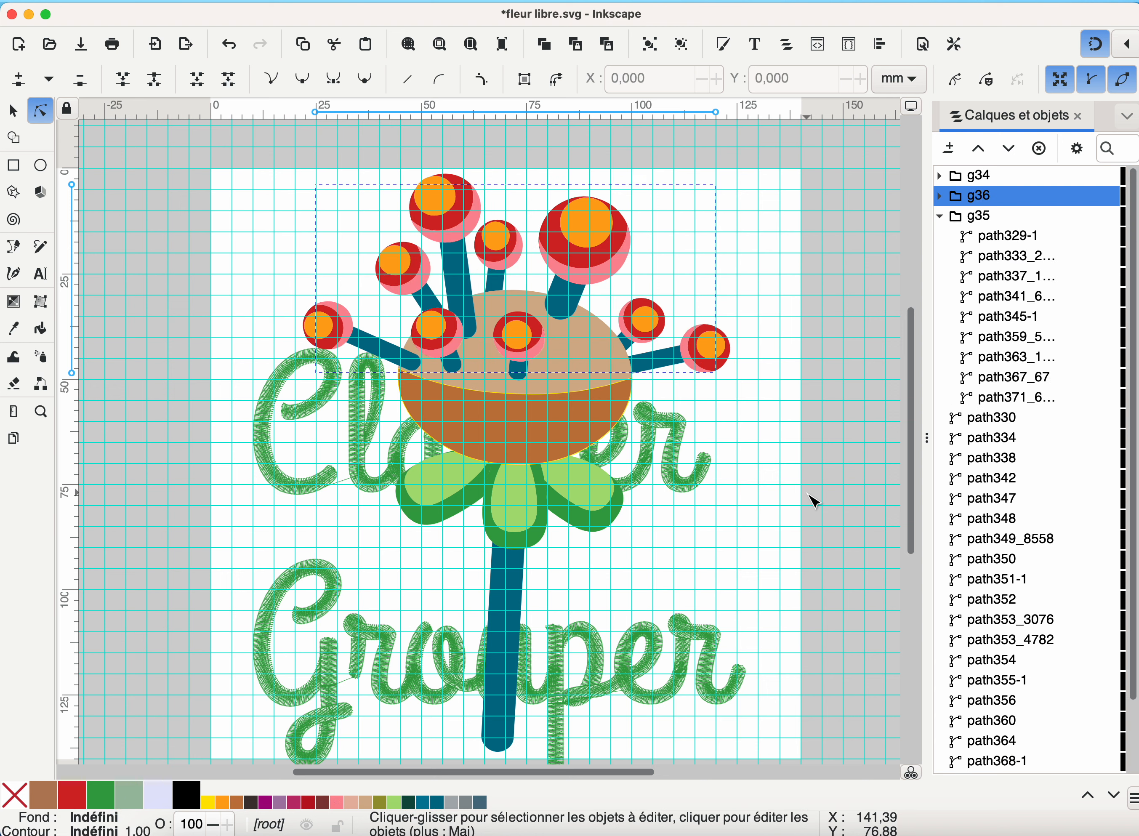
Step: Group the main stem with all the small blue stems, selecting them by matching fill colour
click(504, 617)
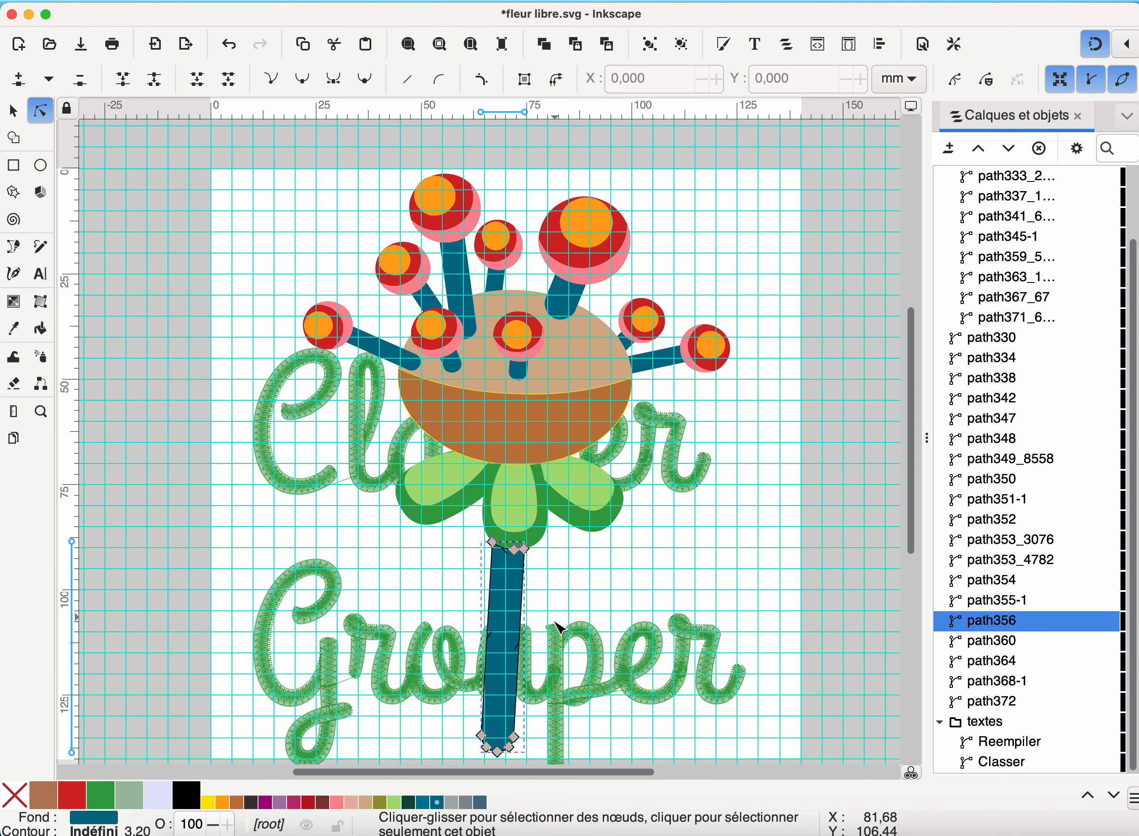
right_click(512, 587)
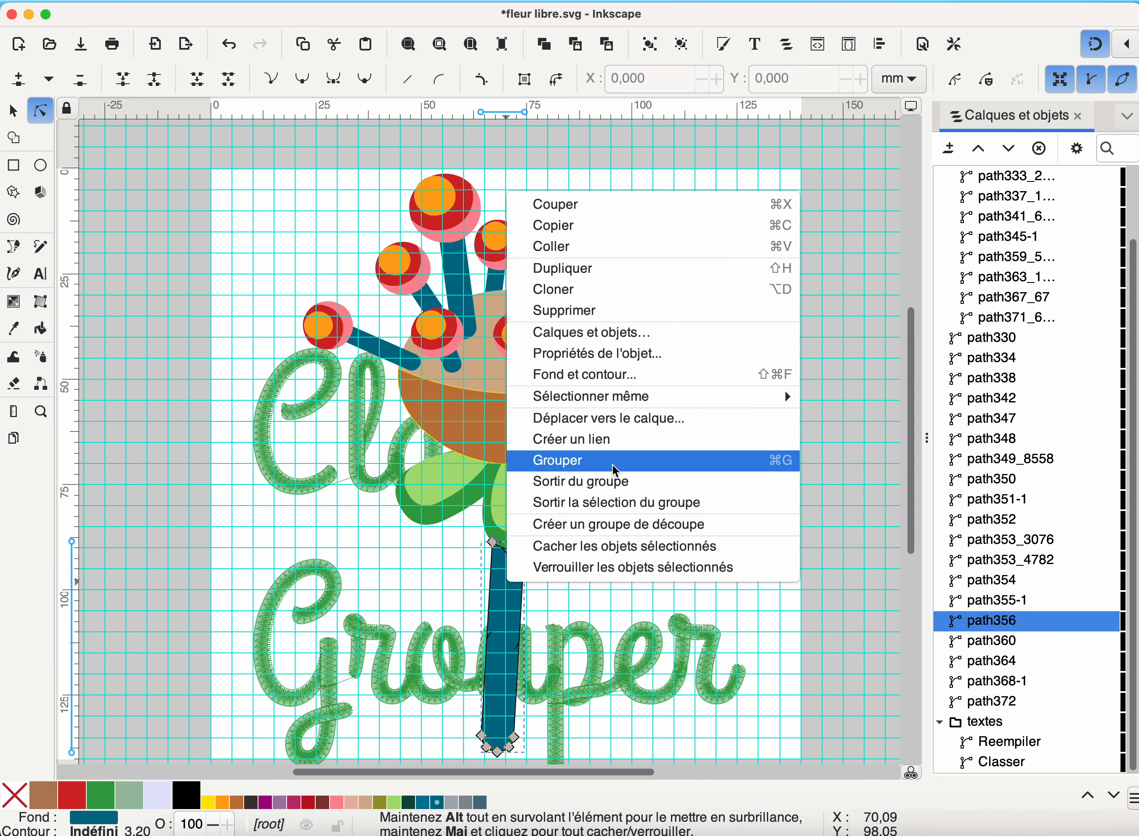
mouse_move(763, 401)
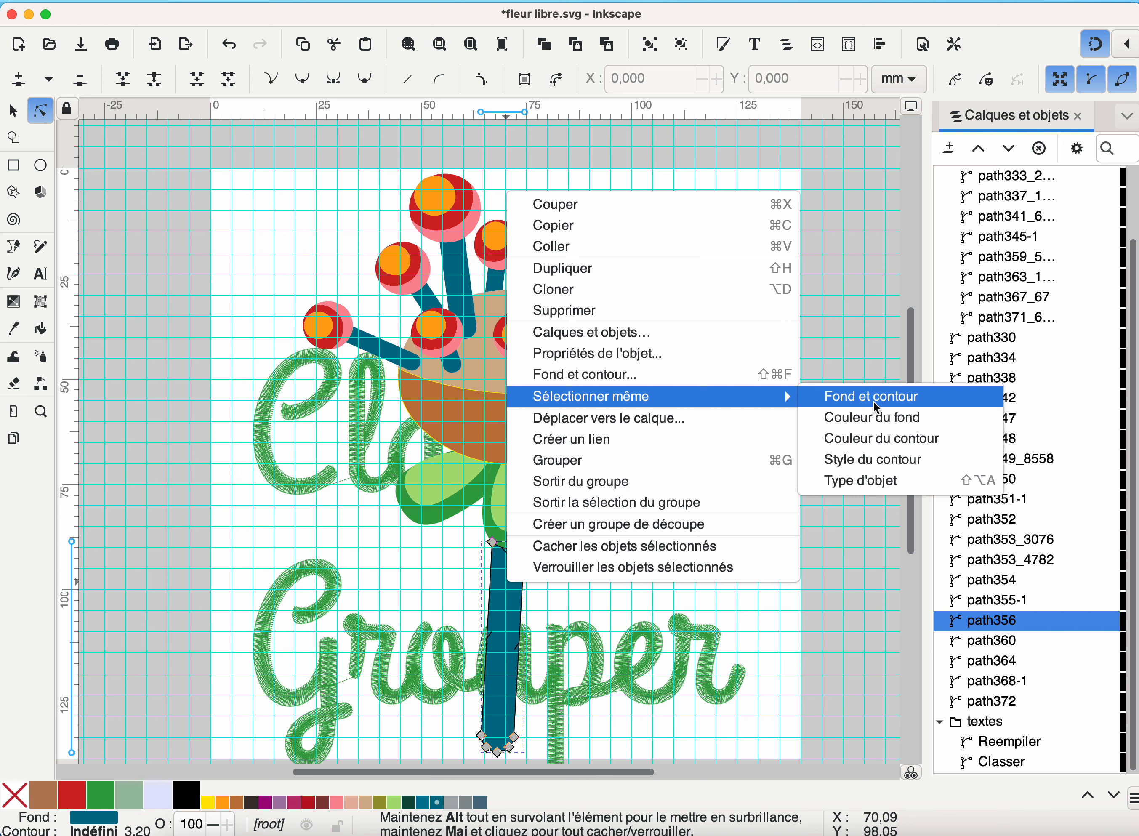
click(874, 418)
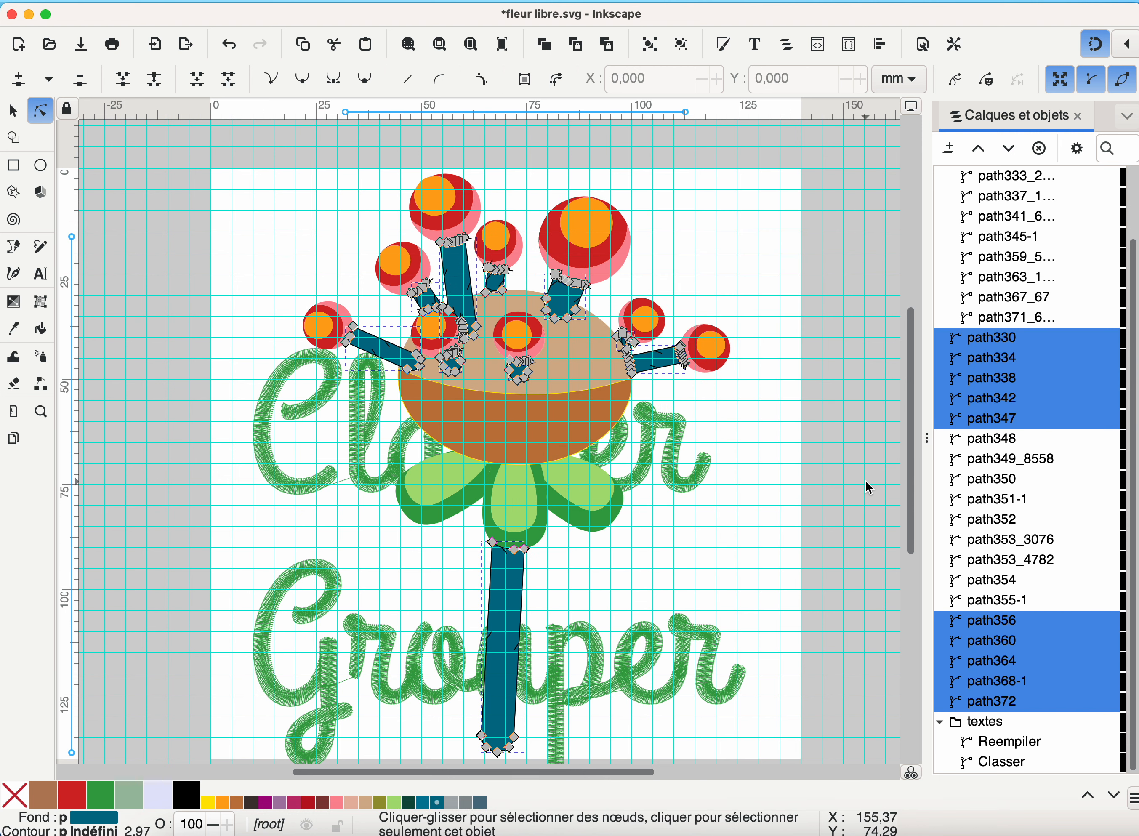
key(ctrl+g)
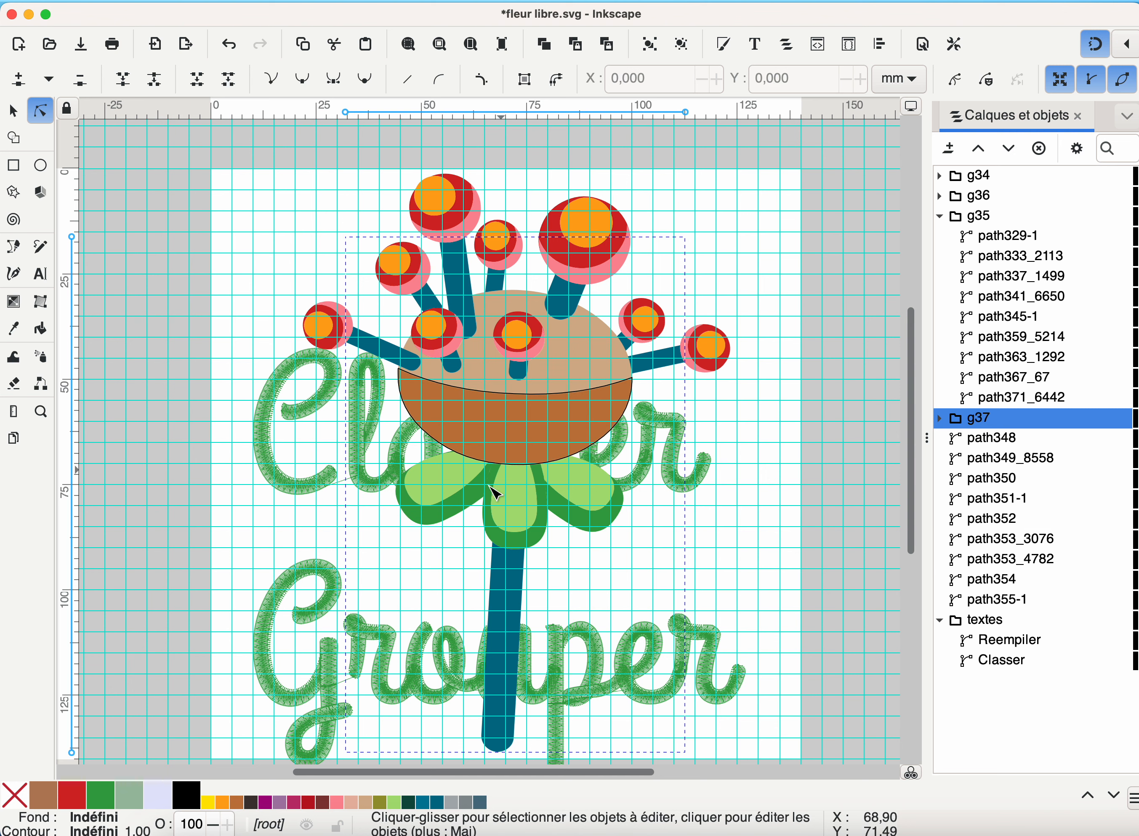
Step: Select all leaf paths sharing the middle leaf's dark green fill colour and group them
click(522, 549)
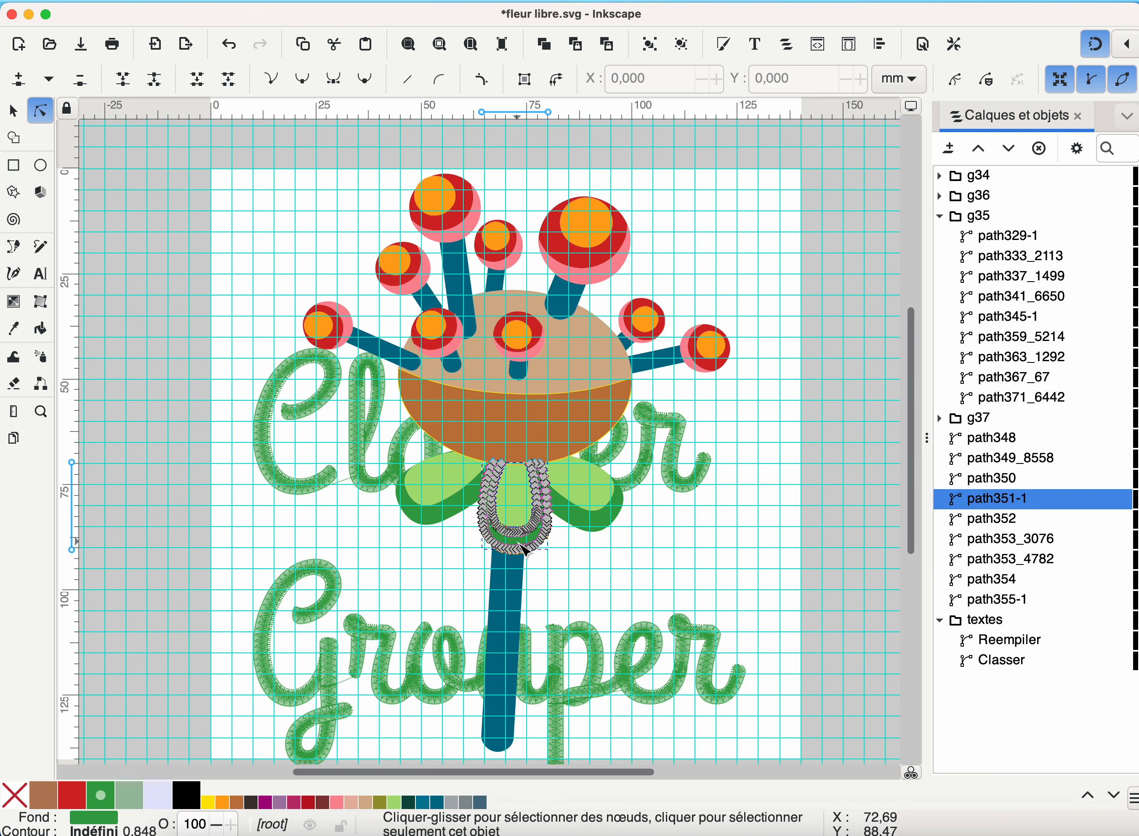
right_click(523, 548)
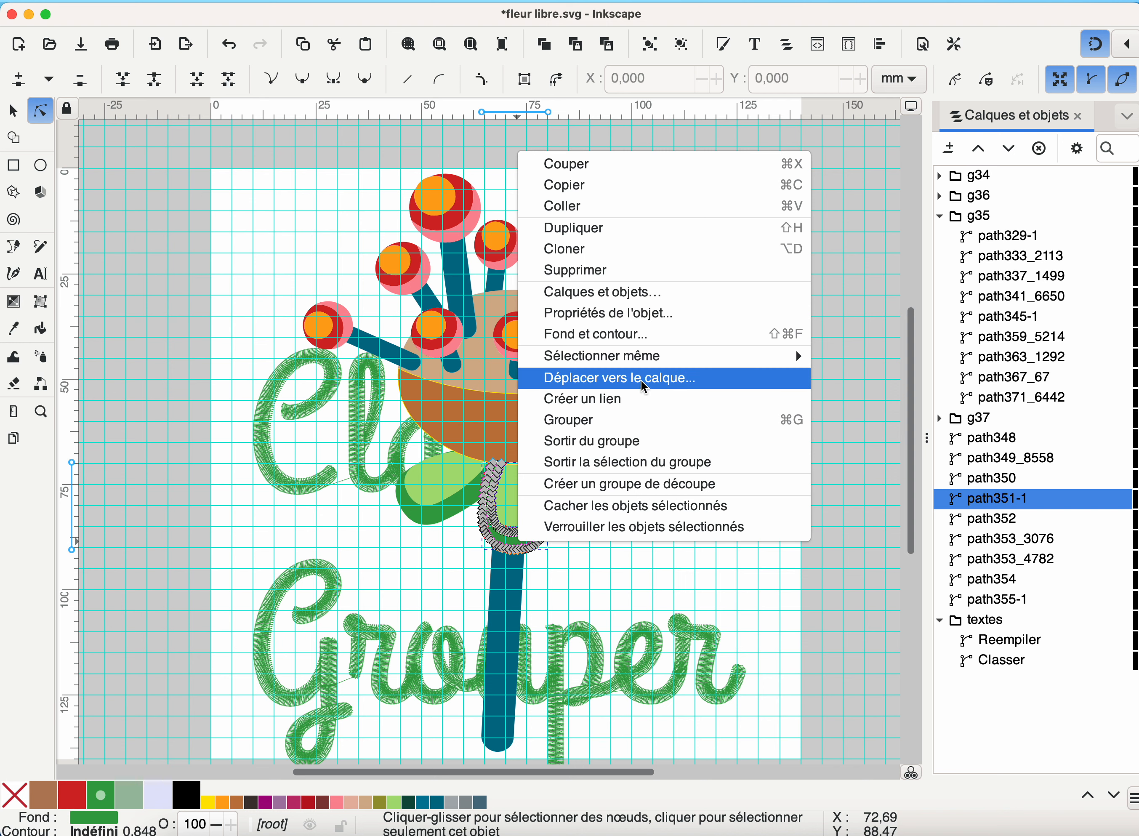
mouse_move(647, 362)
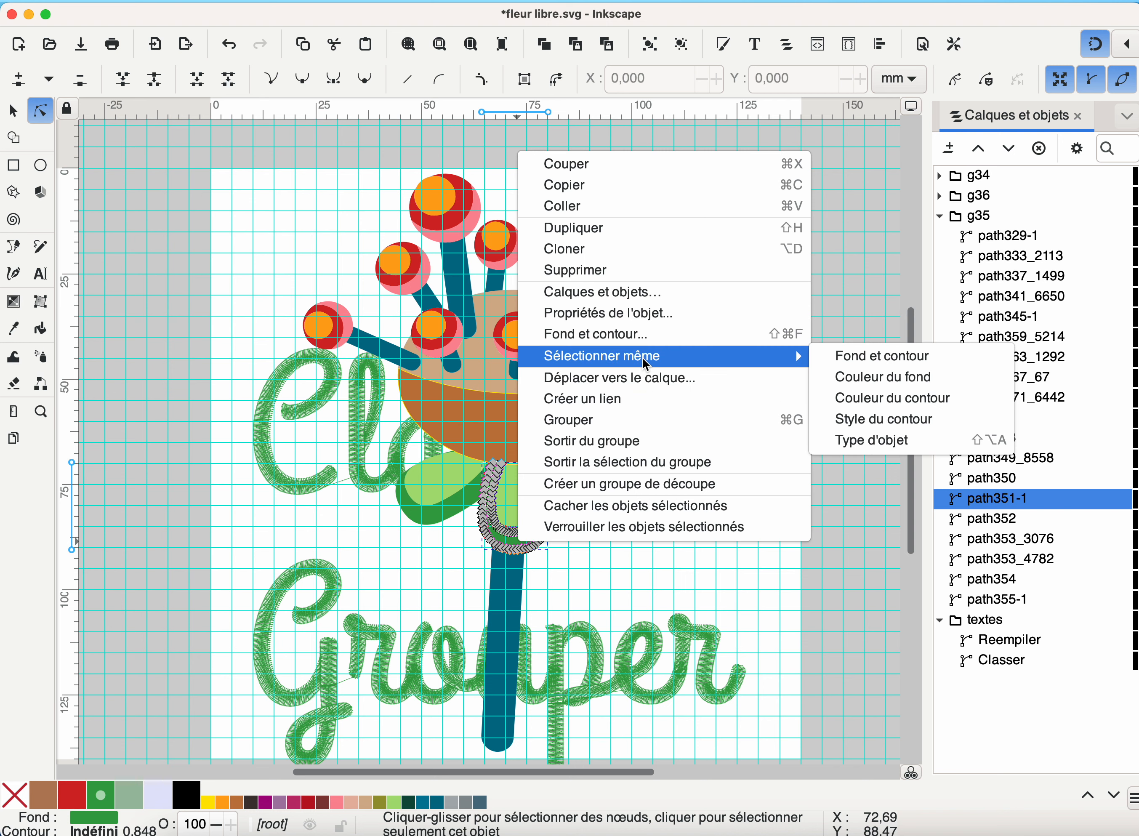
click(913, 376)
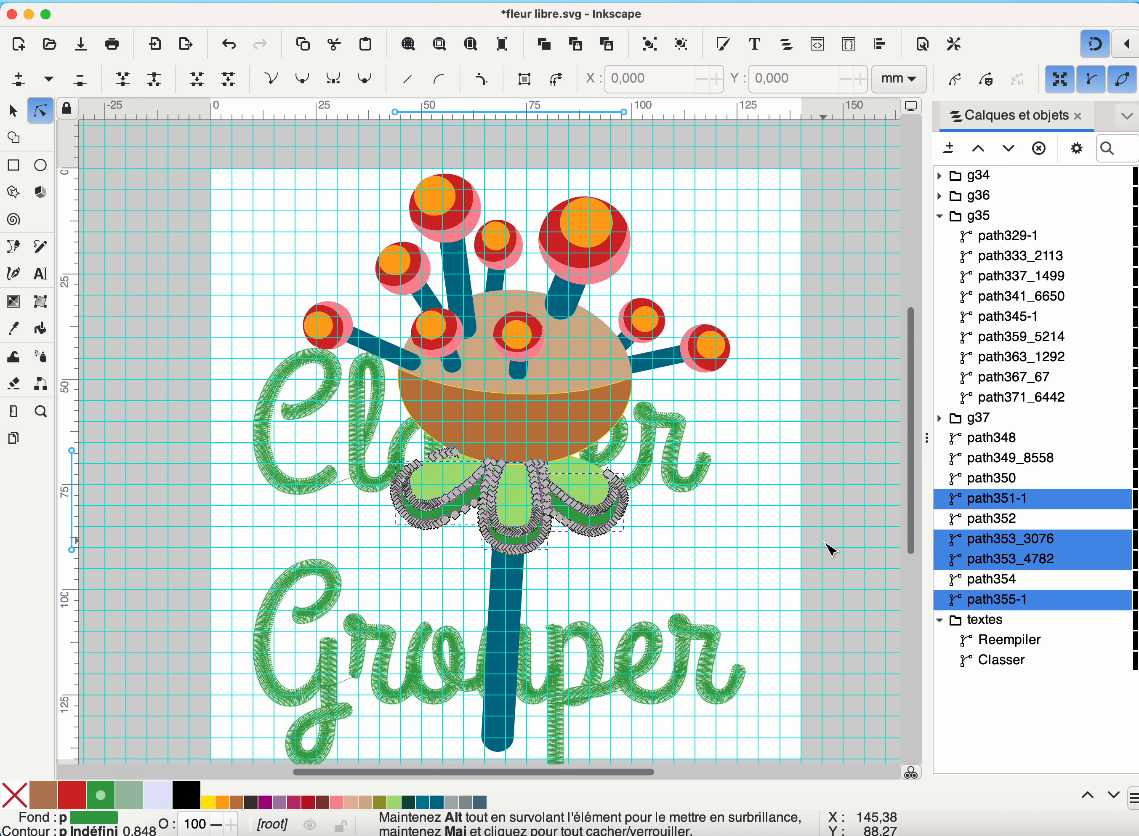
key(ctrl+g)
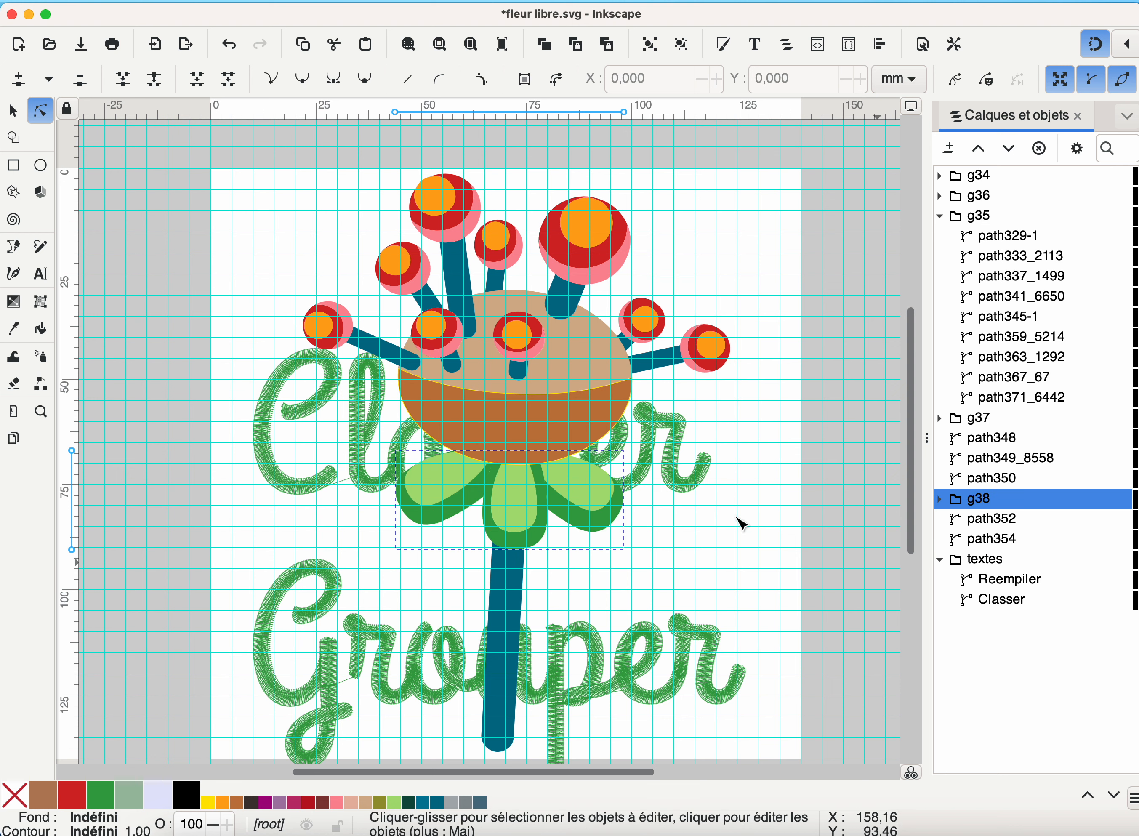
Step: Group the light green inner leaf shapes, selecting them by the fill colour of the middle one
scroll(532, 542, down, 3)
right_click(515, 436)
mouse_move(686, 649)
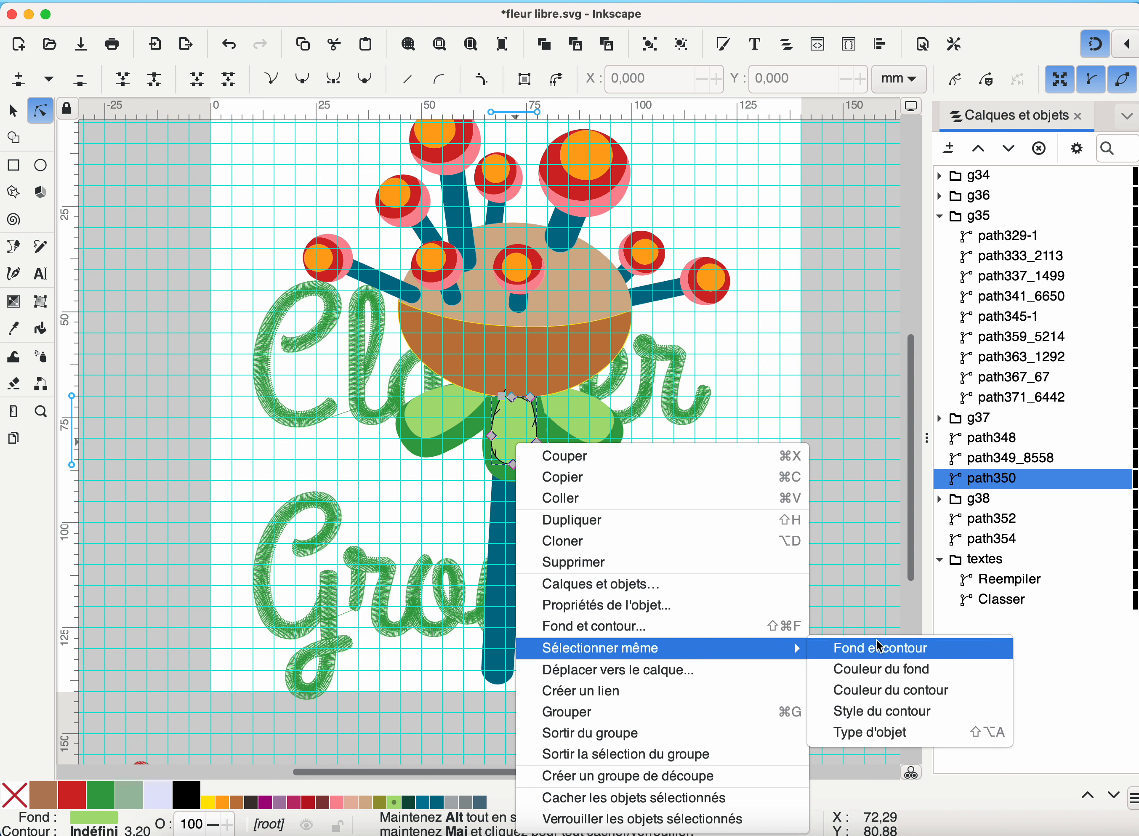
click(877, 669)
key(ctrl+g)
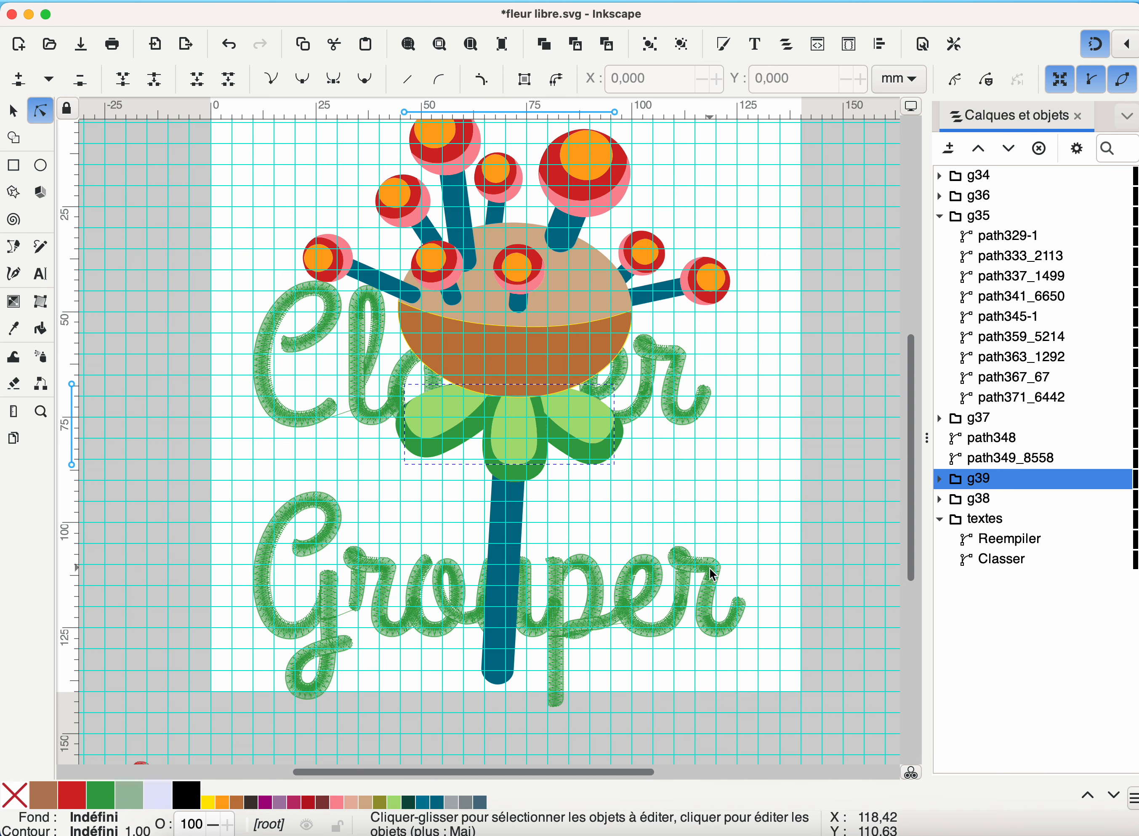
Step: Collapse group g35 and inspect the two ungrouped brown shapes forming the lower and upper halves of the flower's central body
click(940, 216)
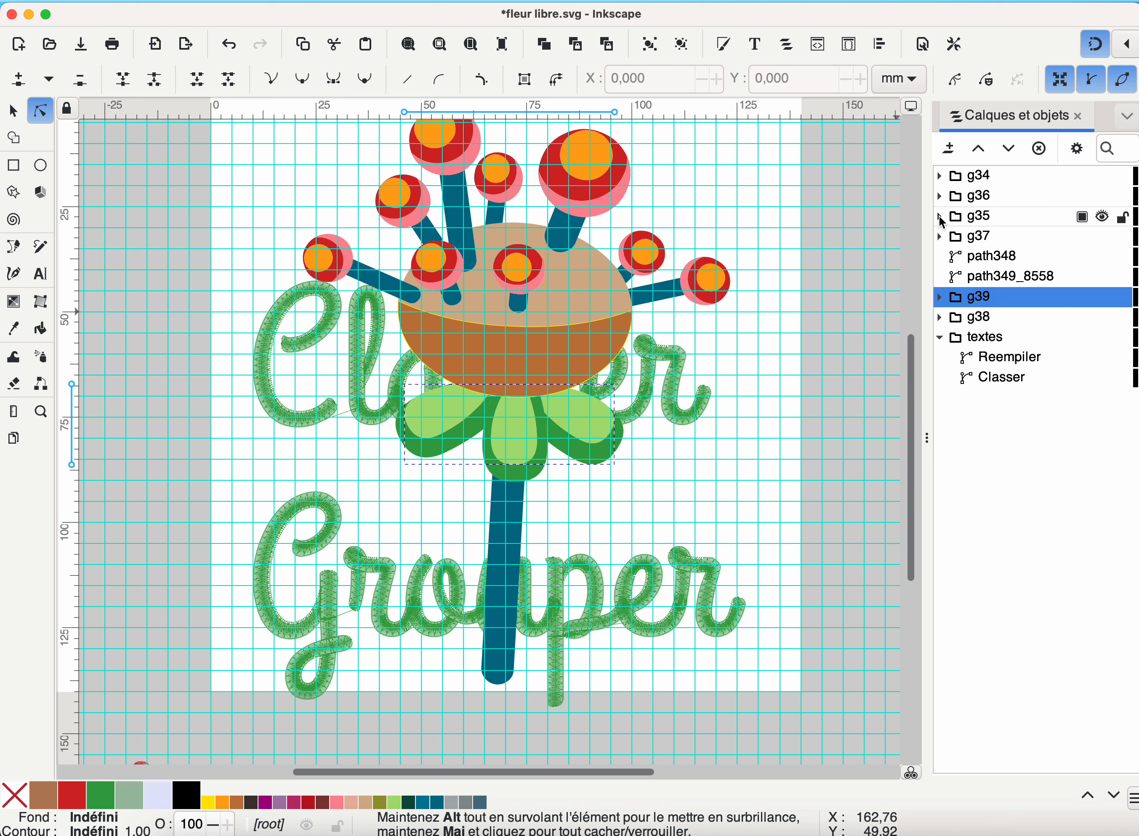
click(1005, 263)
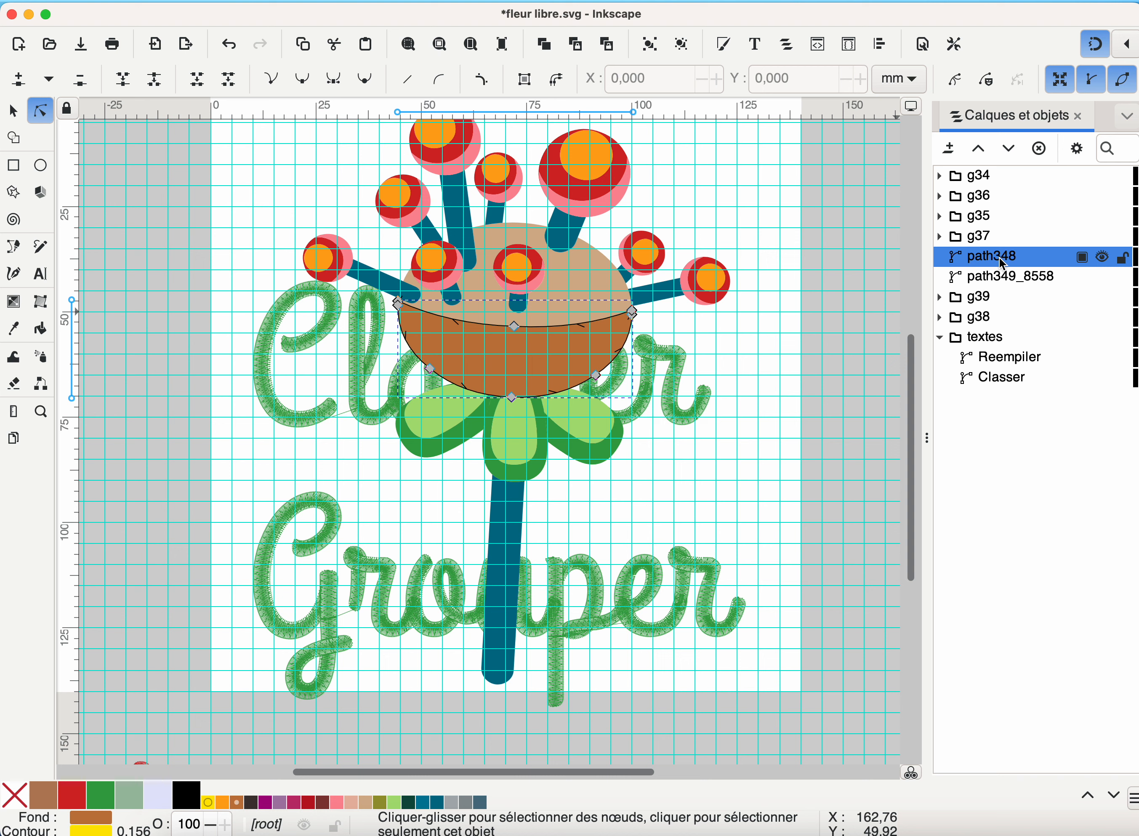
click(1001, 277)
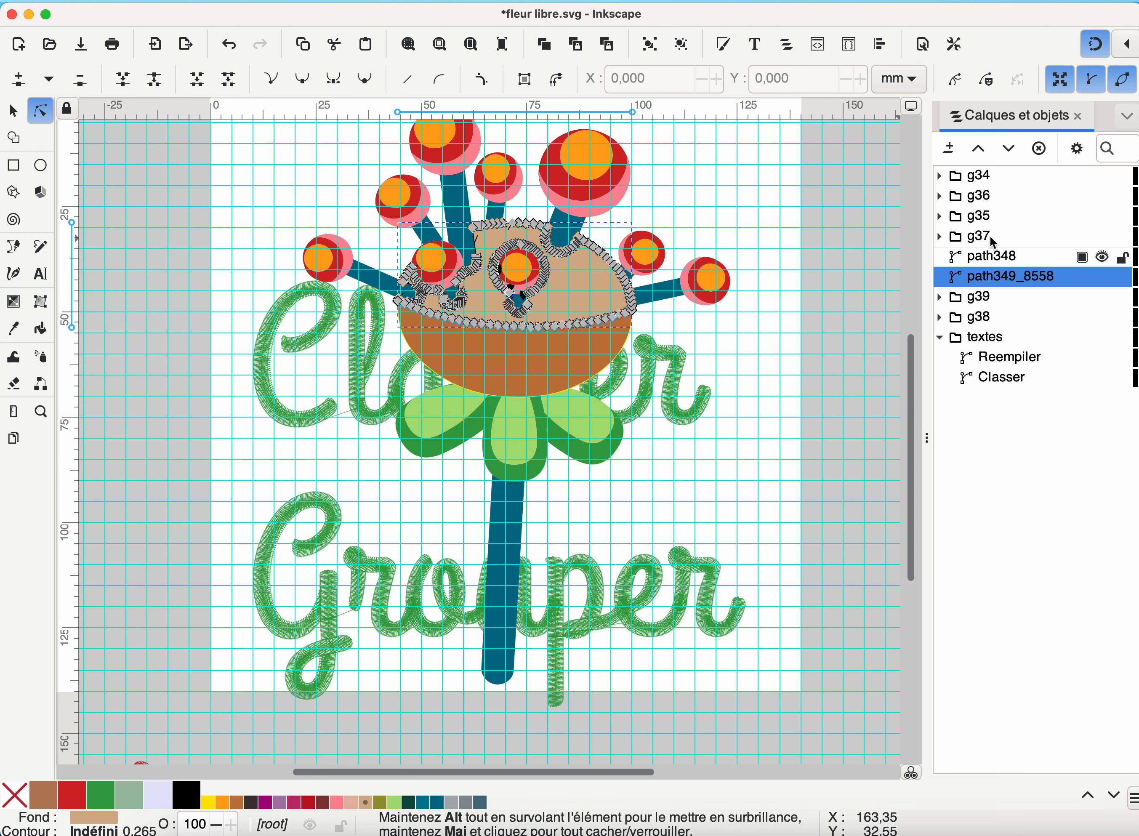
Step: Expand the orange circles' group g34 and lower its leftmost circle, path327-1, to the end of the group's stacking order
scroll(787, 201, up, 3)
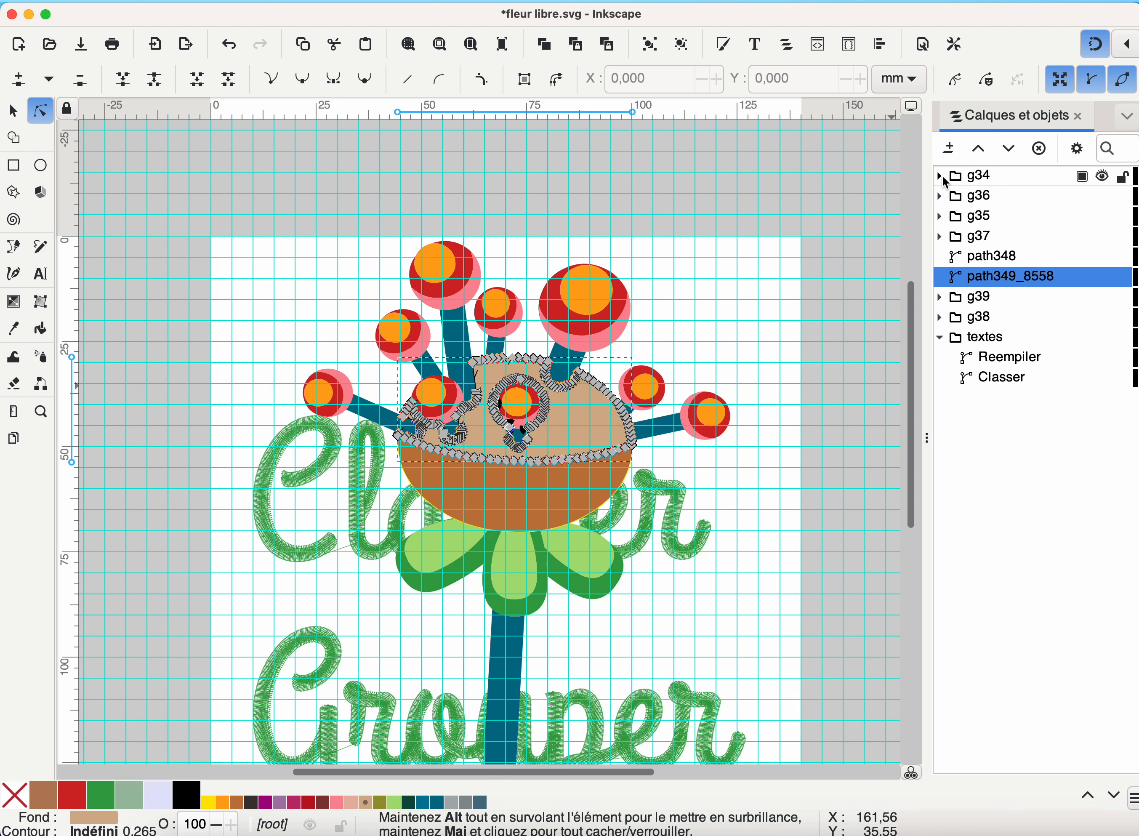
click(943, 177)
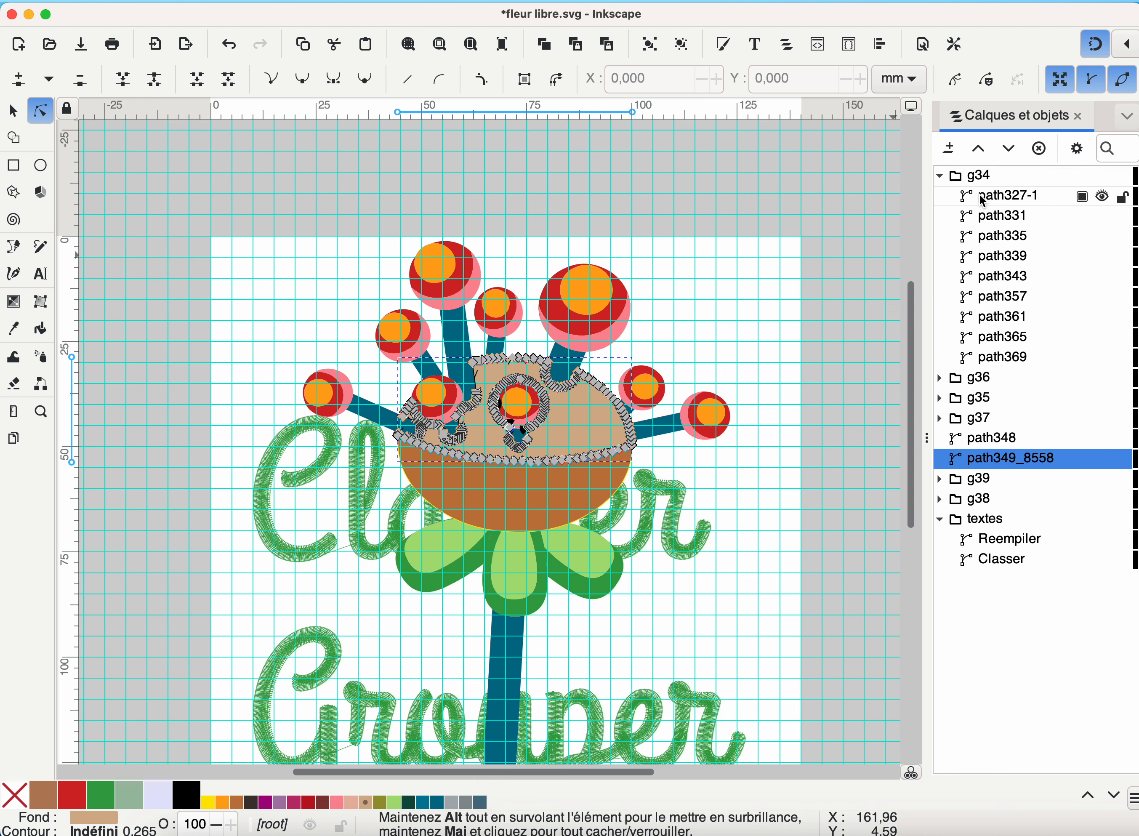
click(1000, 197)
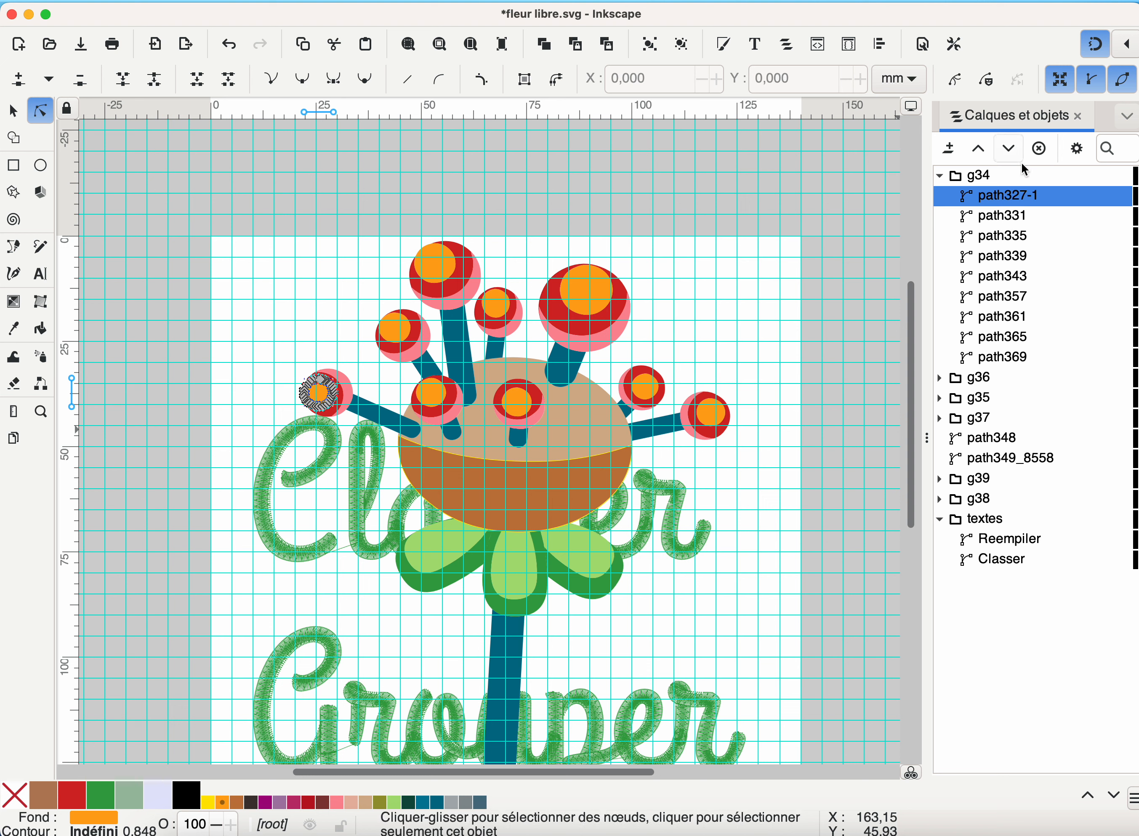
click(1012, 149)
click(1011, 149)
click(1012, 148)
click(1012, 149)
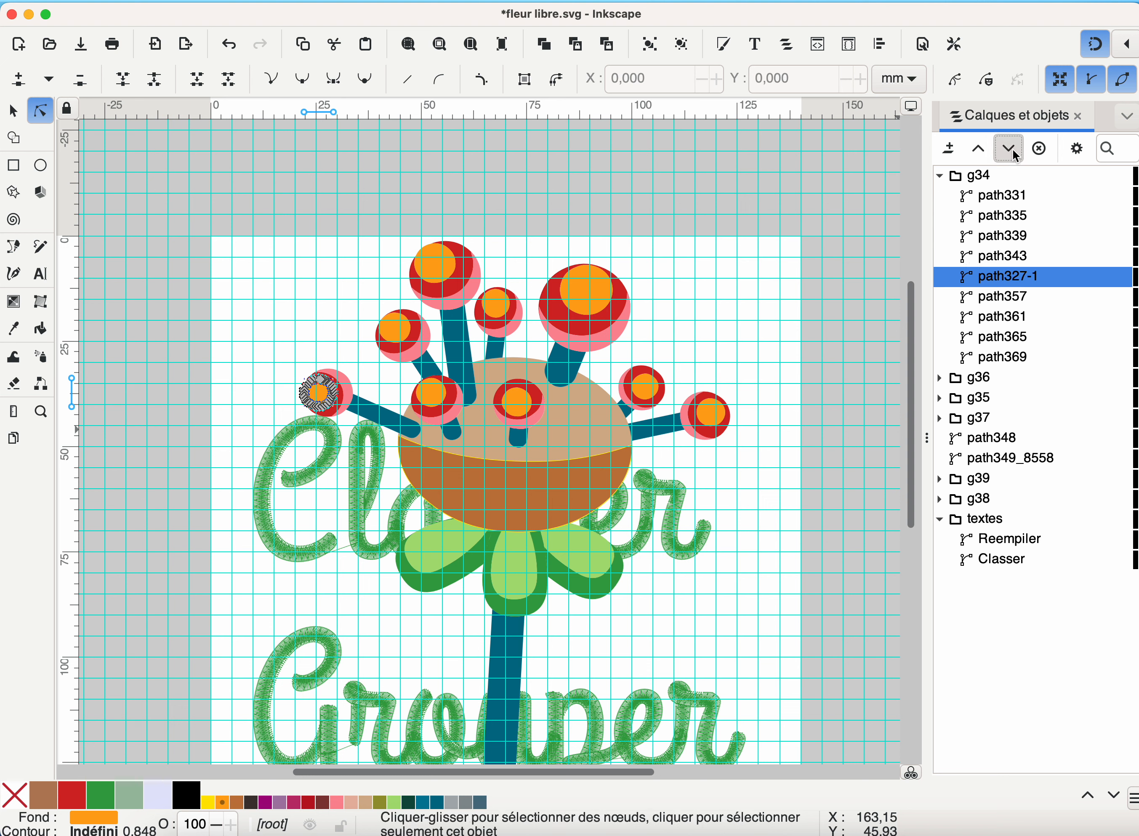
click(1012, 148)
click(1012, 149)
click(1012, 149)
click(1013, 150)
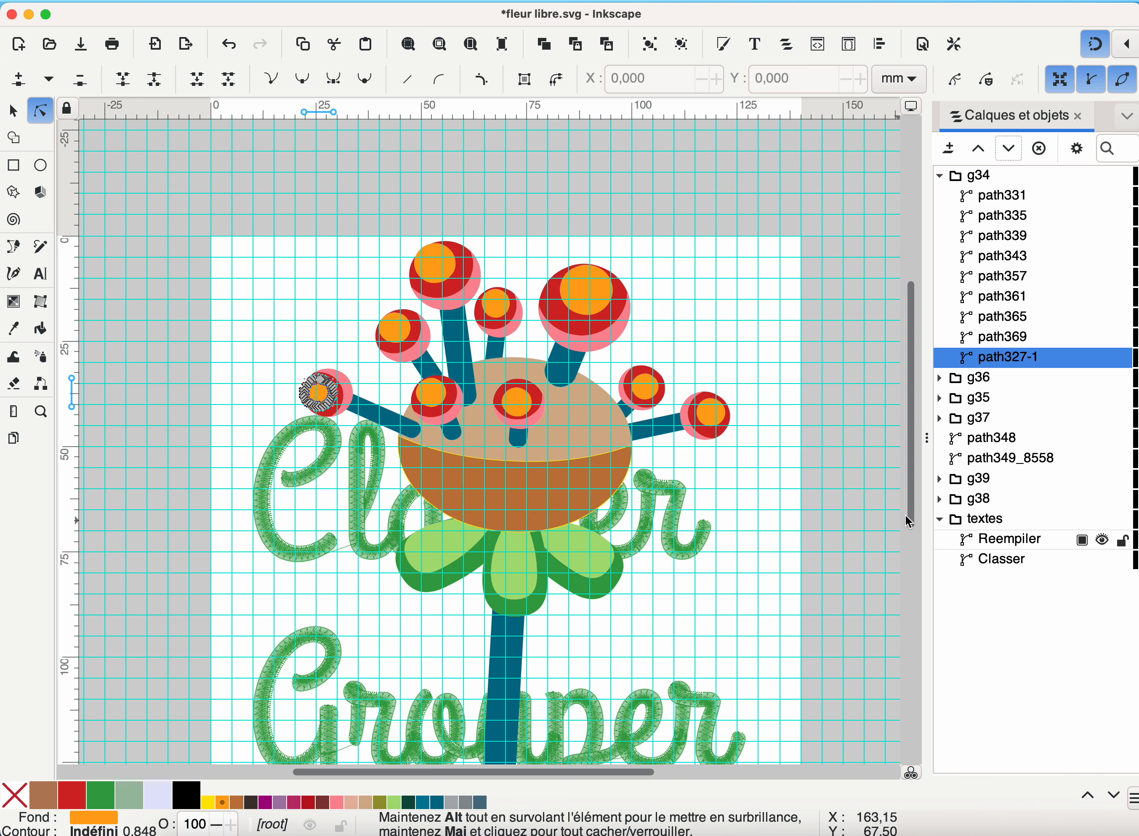
Step: Select all the orange circle paths in group g34 and restack them in selection order with Ink/Stitch, starting from path327-1
shift+click(995, 195)
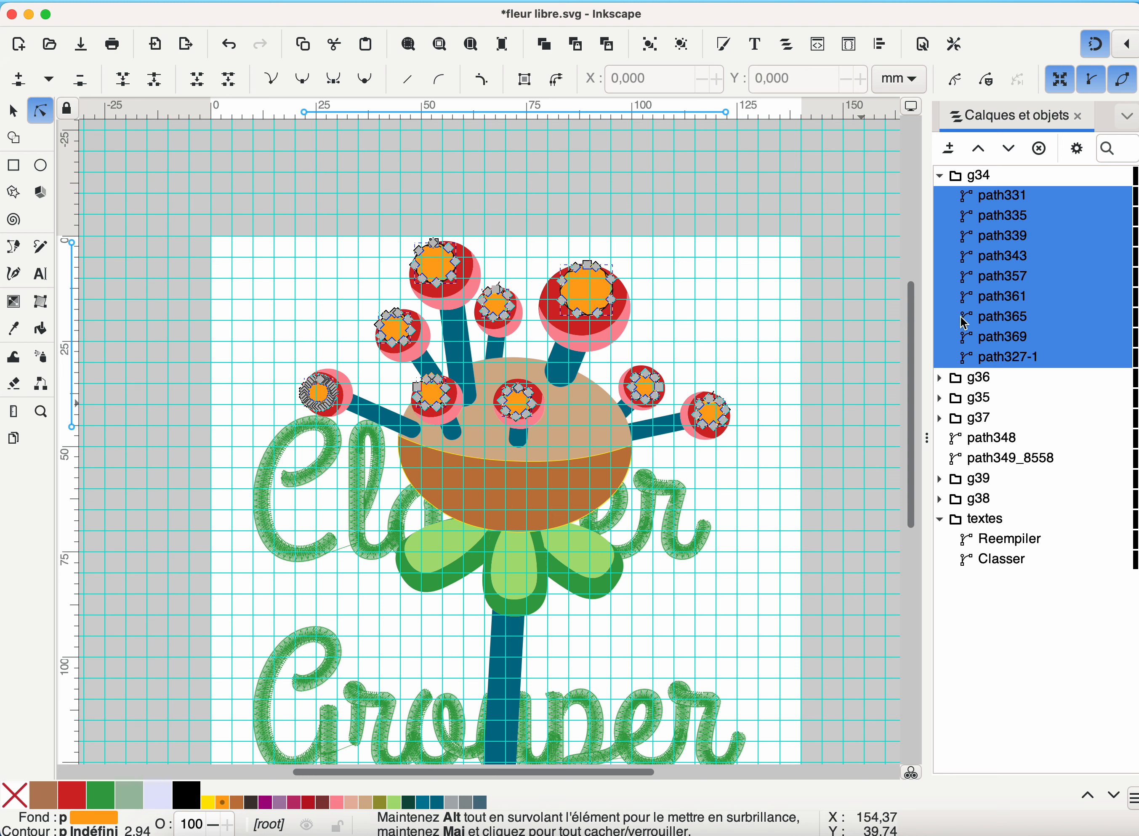
click(551, 1)
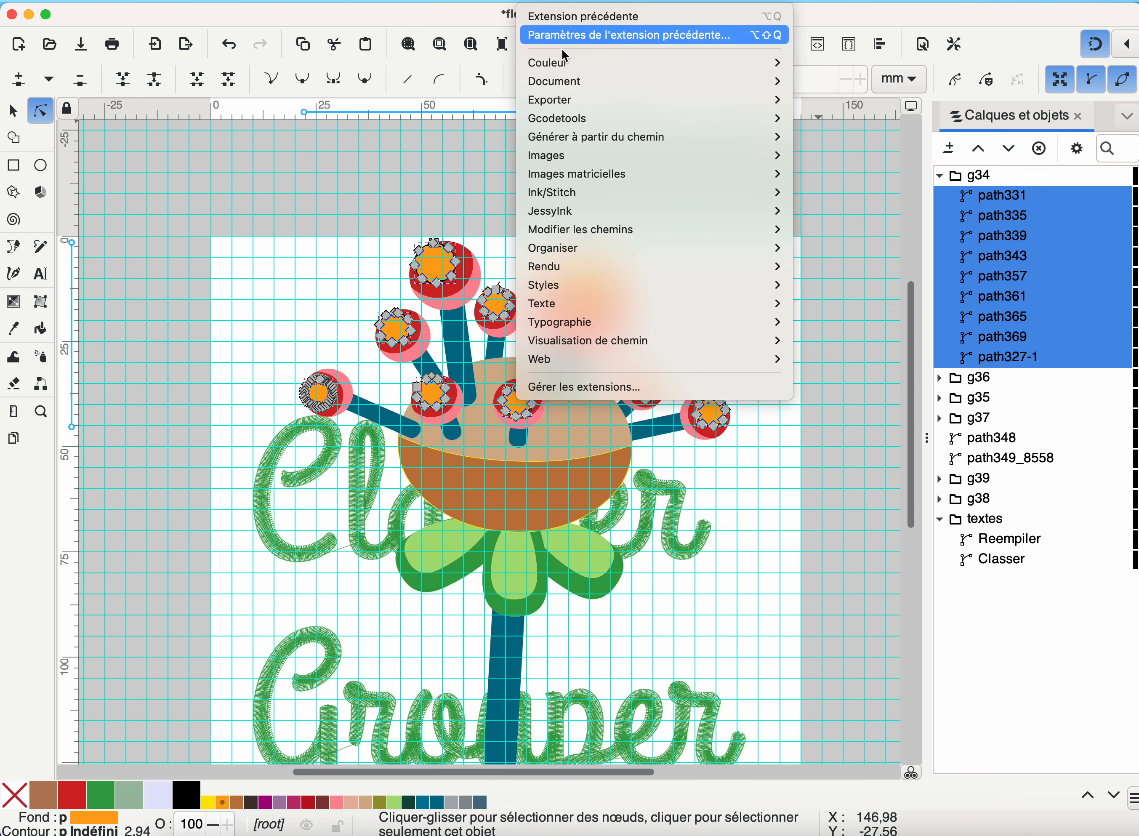
mouse_move(584, 190)
click(818, 228)
Step: Check the stacking order of the orange circles in group g34 by selecting its paths one by one from path327-1 upwards
click(998, 375)
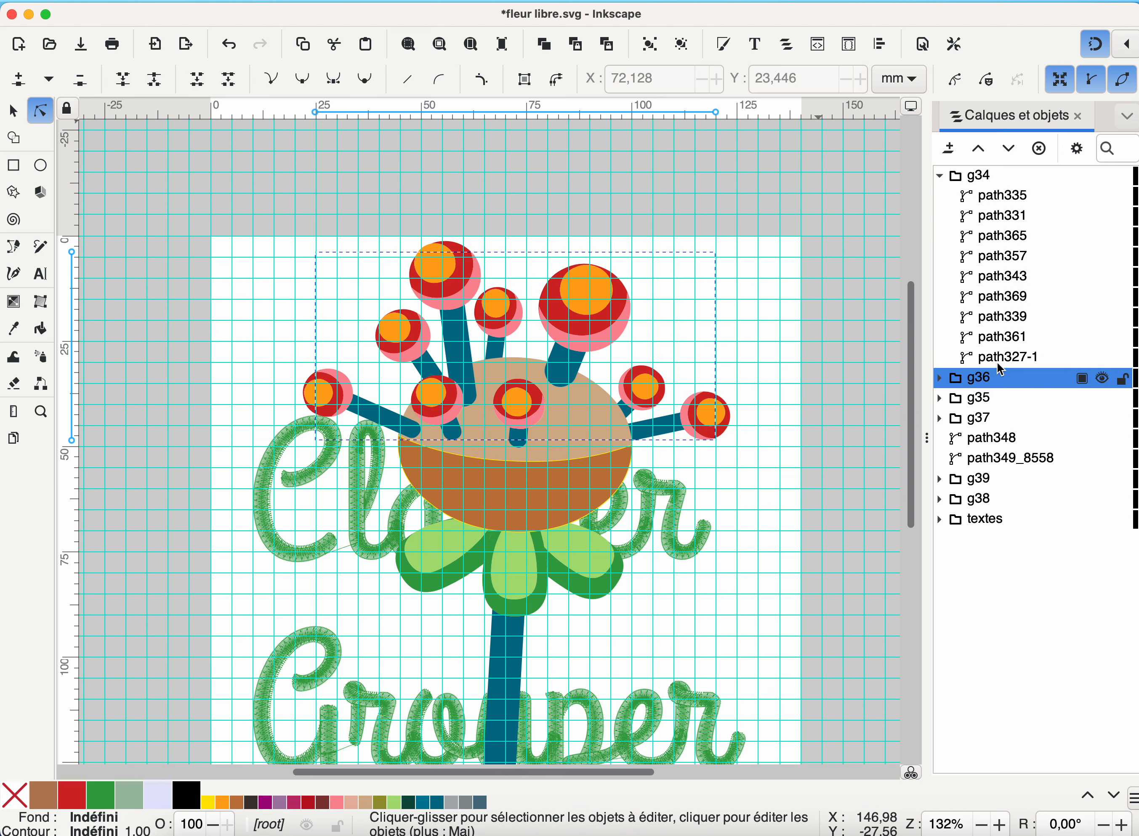
click(996, 355)
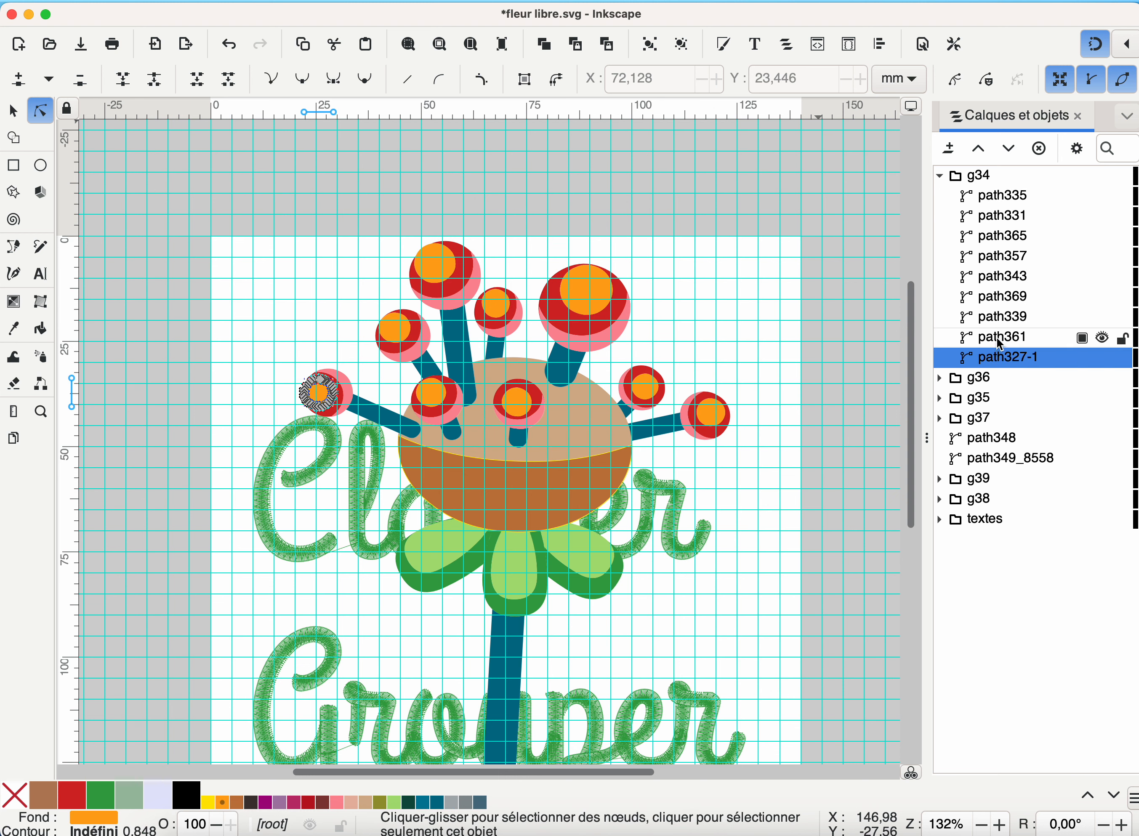
click(996, 337)
click(999, 319)
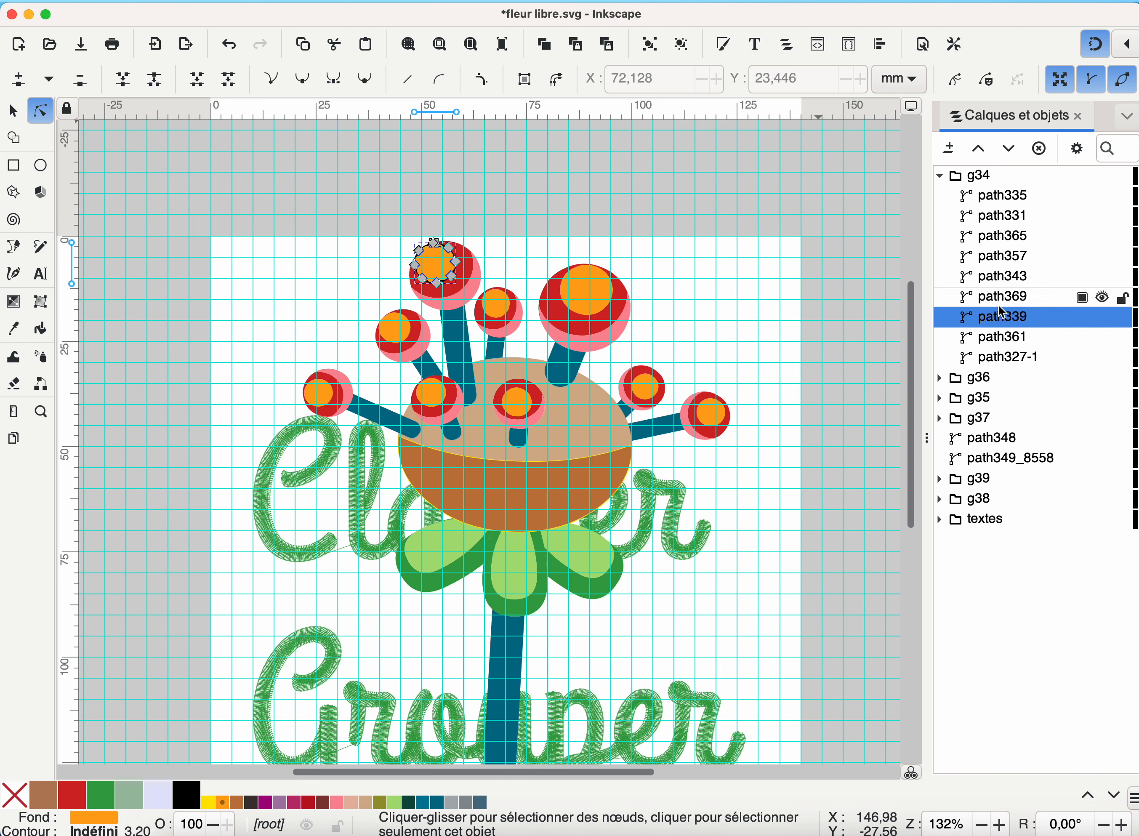